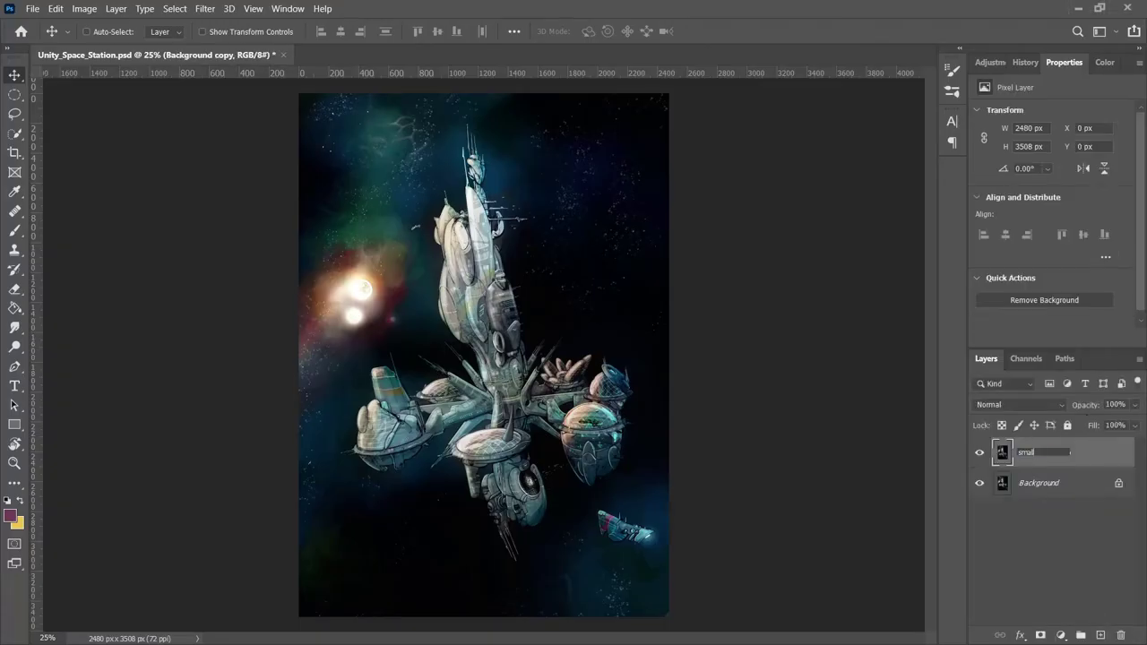
Name the layer 'small ship' and duplicate it as 'space station'.
text(ship)
key(Return)
key(ctrl+j)
double_click(1044, 453)
text(space station)
key(Return)
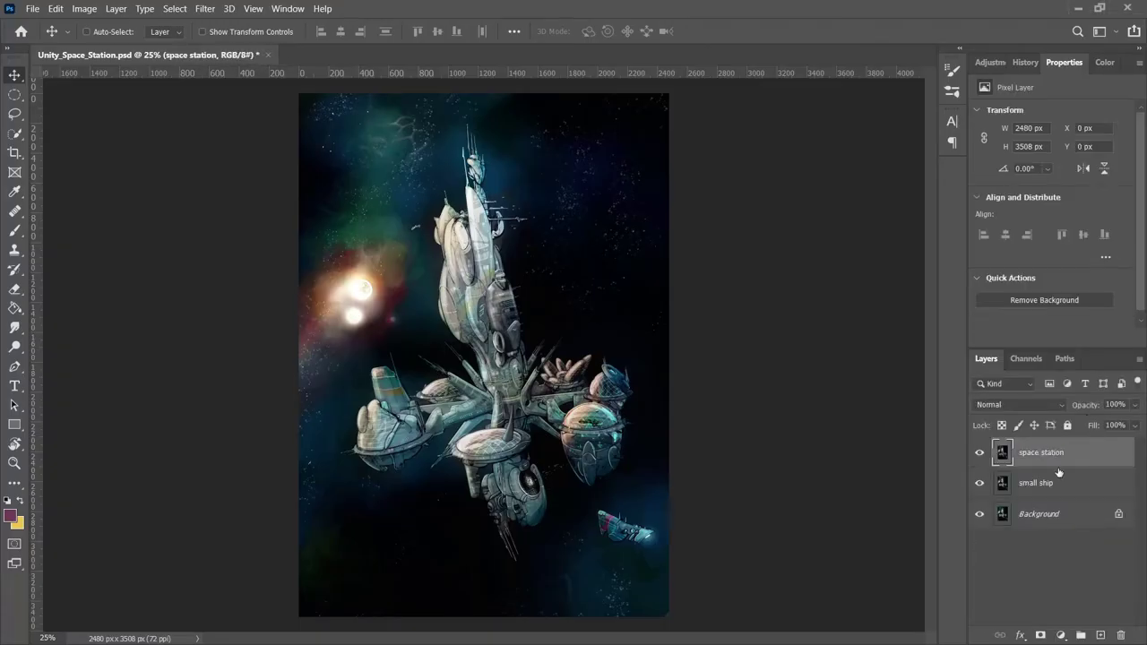
Duplicate Background as 'space' and leave only the small ship layer visible.
click(1060, 515)
key(ctrl+j)
text(ce)
key(Return)
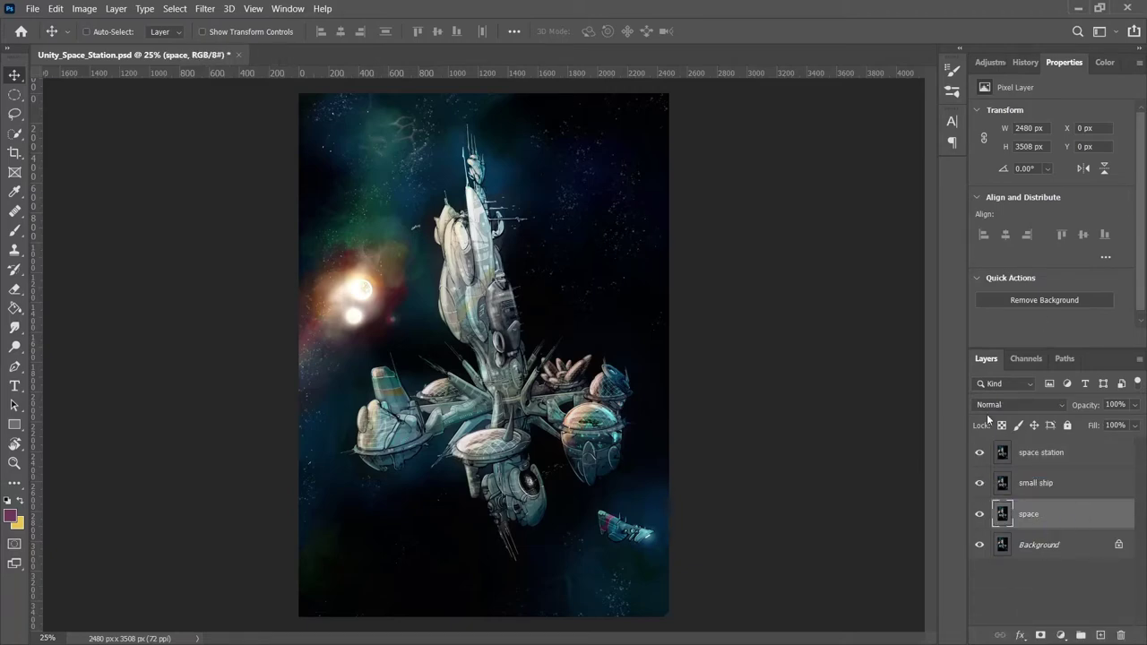
drag(979, 544, 991, 521)
click(1030, 483)
Add a layer mask to small ship and set a small brush for painting it.
scroll(528, 330, up, 3)
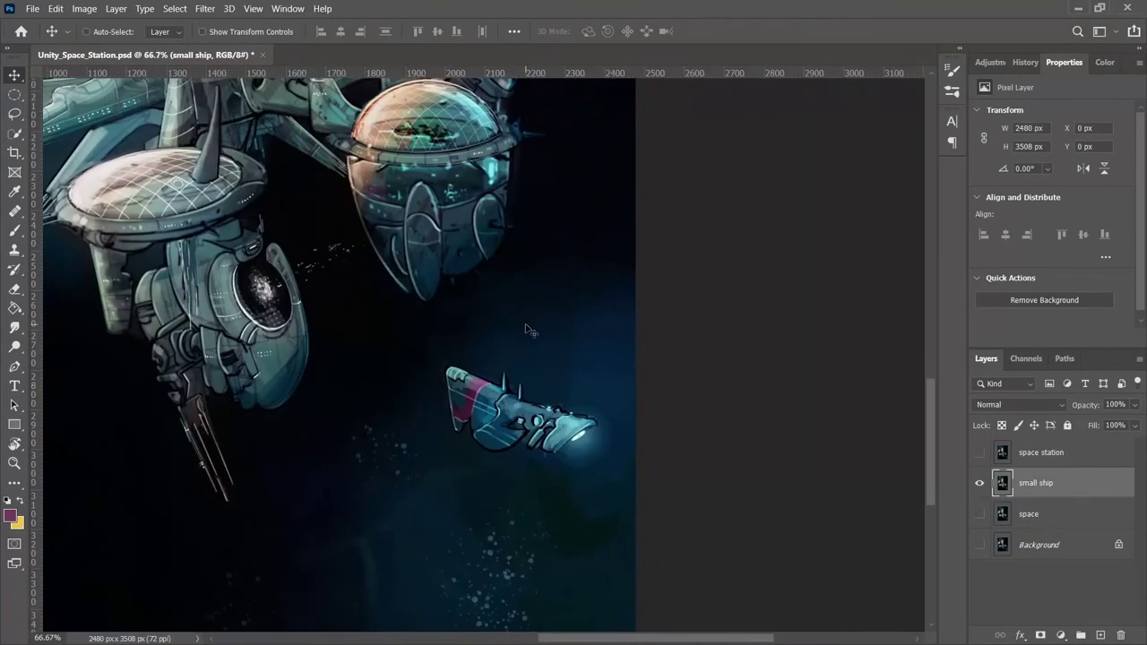
click(1040, 635)
key(ctrl+plus)
key(ctrl+plus)
scroll(507, 374, down, 1)
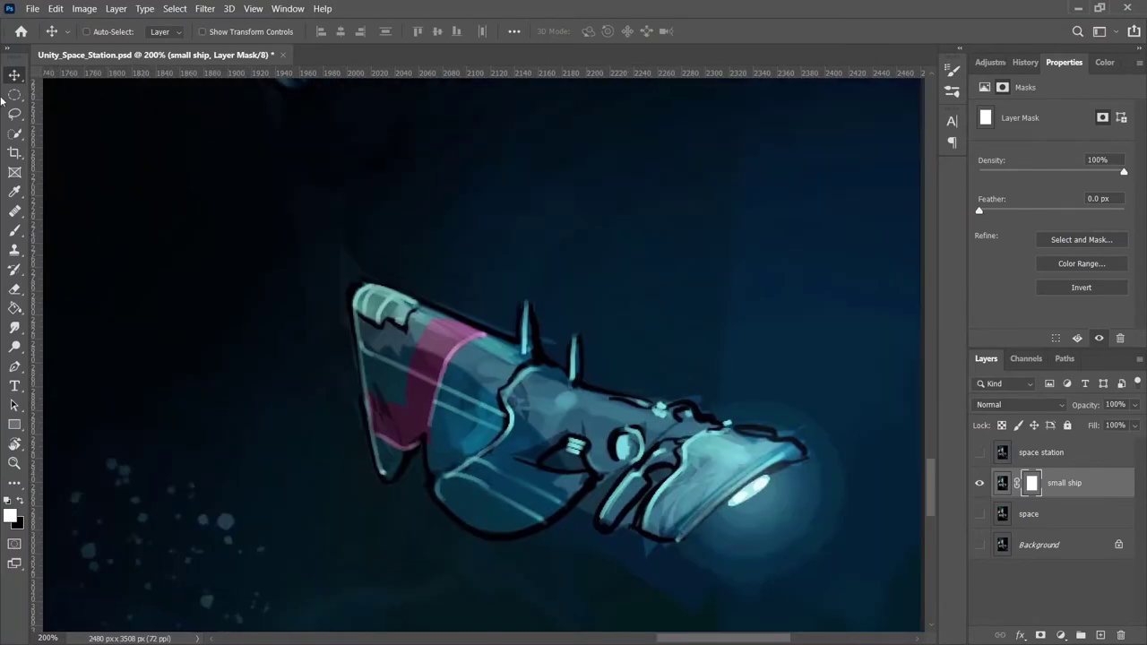
key(b)
drag(563, 283, 594, 387)
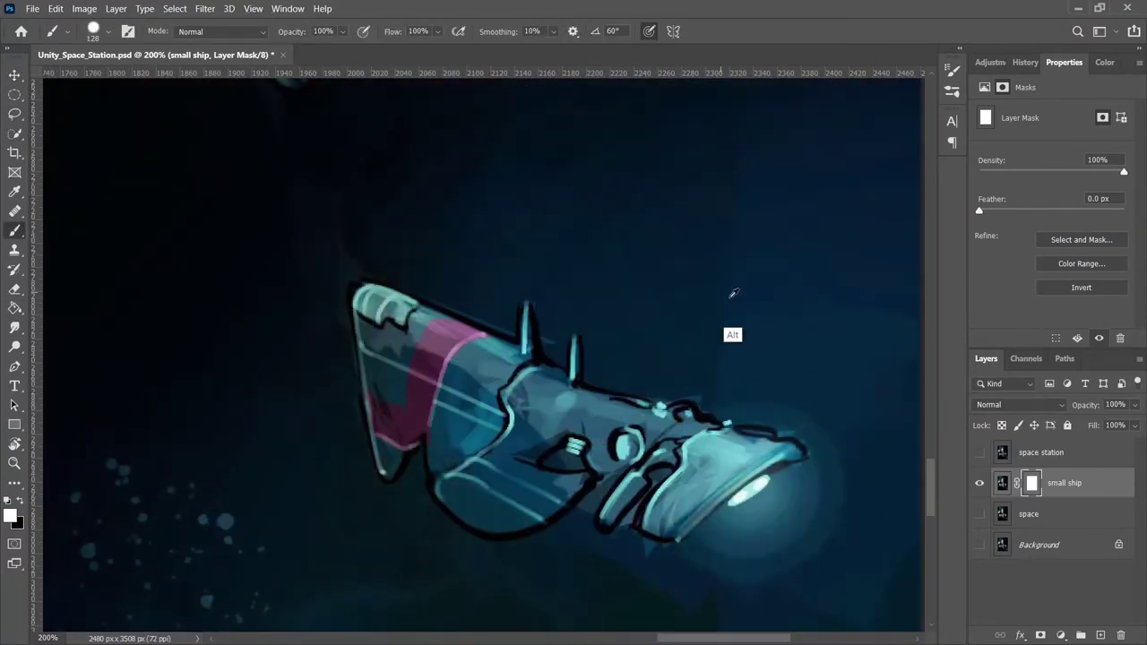
Paint the mask around the ship's left, lower and top edges and fill its hull.
drag(454, 412, 442, 412)
drag(365, 297, 372, 411)
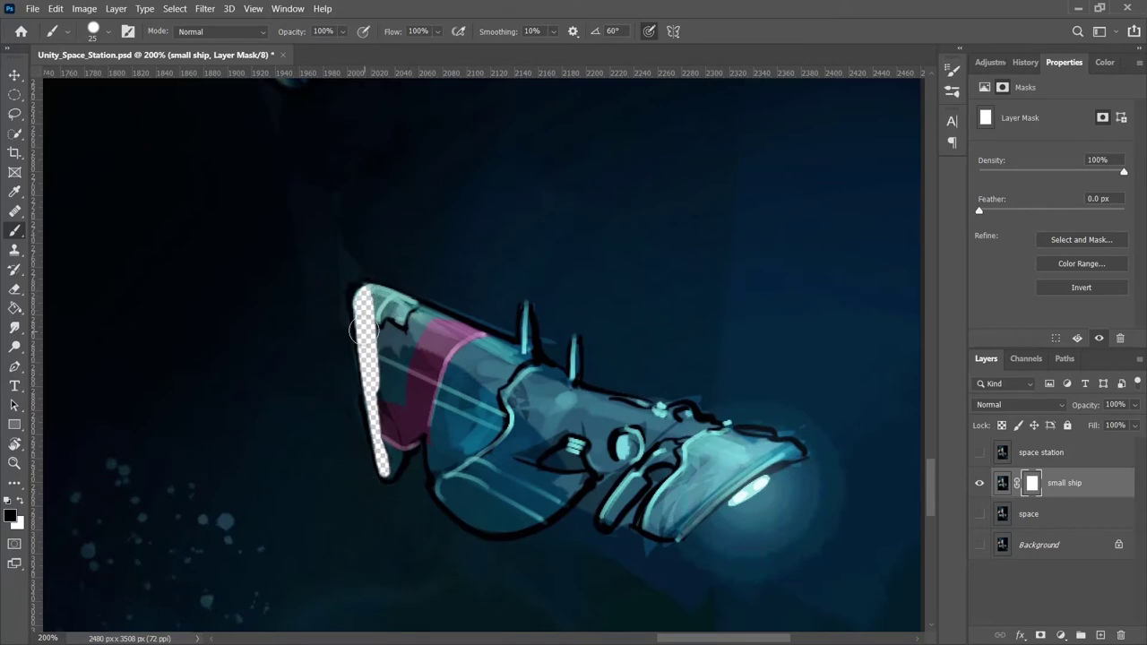
mouse_move(385, 470)
mouse_down()
mouse_move(433, 447)
mouse_move(443, 494)
mouse_move(501, 524)
mouse_move(645, 461)
mouse_move(624, 500)
mouse_up()
mouse_move(692, 461)
mouse_down()
mouse_move(649, 527)
mouse_move(757, 483)
mouse_move(772, 453)
mouse_up()
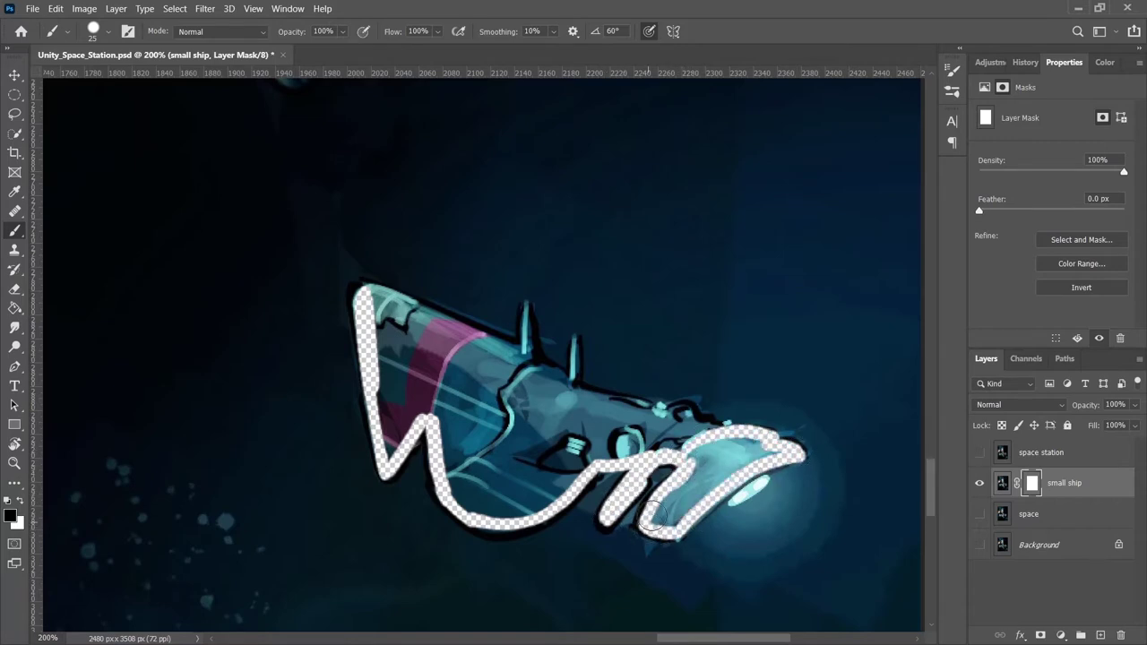
mouse_move(369, 291)
mouse_down()
mouse_move(515, 345)
mouse_move(572, 387)
mouse_move(726, 432)
mouse_move(387, 394)
mouse_move(439, 345)
mouse_move(376, 300)
mouse_move(583, 414)
mouse_move(430, 394)
mouse_move(573, 447)
mouse_move(755, 391)
mouse_move(769, 449)
mouse_move(667, 515)
mouse_up()
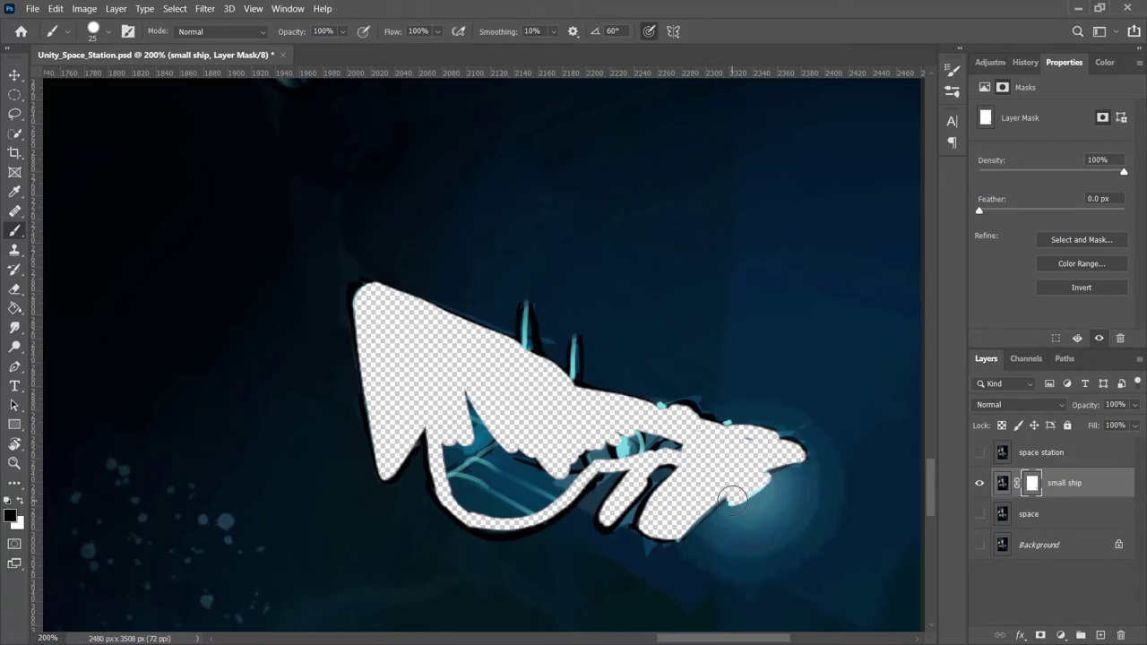
mouse_move(769, 361)
mouse_down()
mouse_move(476, 379)
mouse_move(451, 464)
mouse_up()
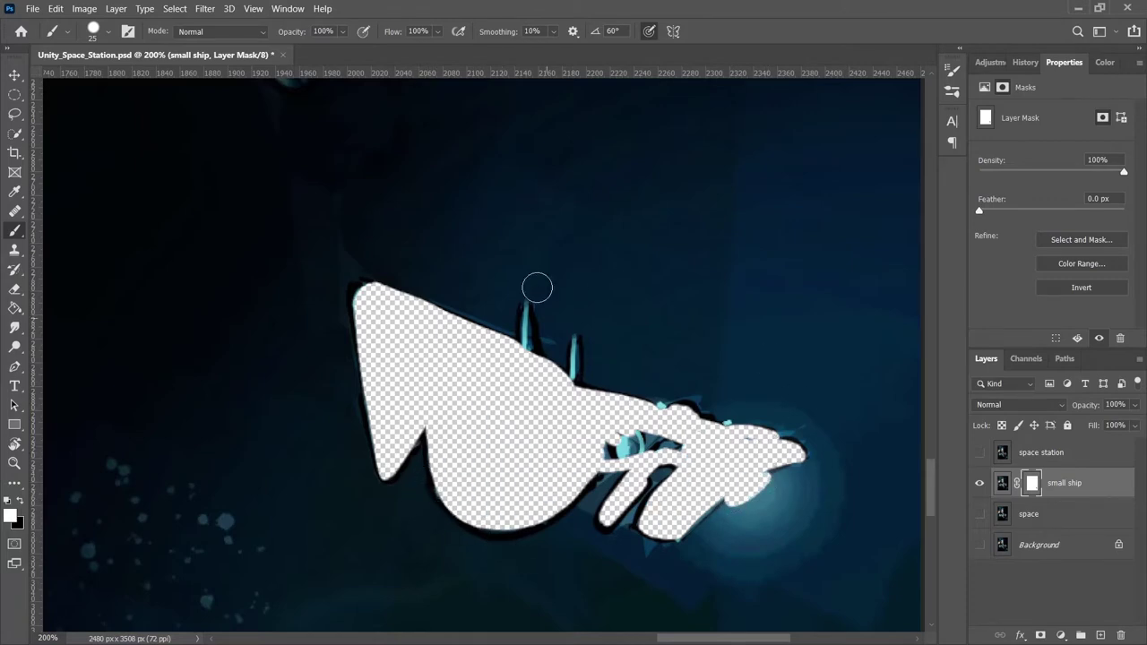
Paint over the fins and cyan detail, then invert the mask so only the ship shows.
key(x)
mouse_move(525, 304)
mouse_down()
mouse_move(532, 385)
mouse_move(573, 328)
mouse_up()
mouse_move(582, 421)
mouse_down()
mouse_move(642, 439)
mouse_move(661, 413)
mouse_up()
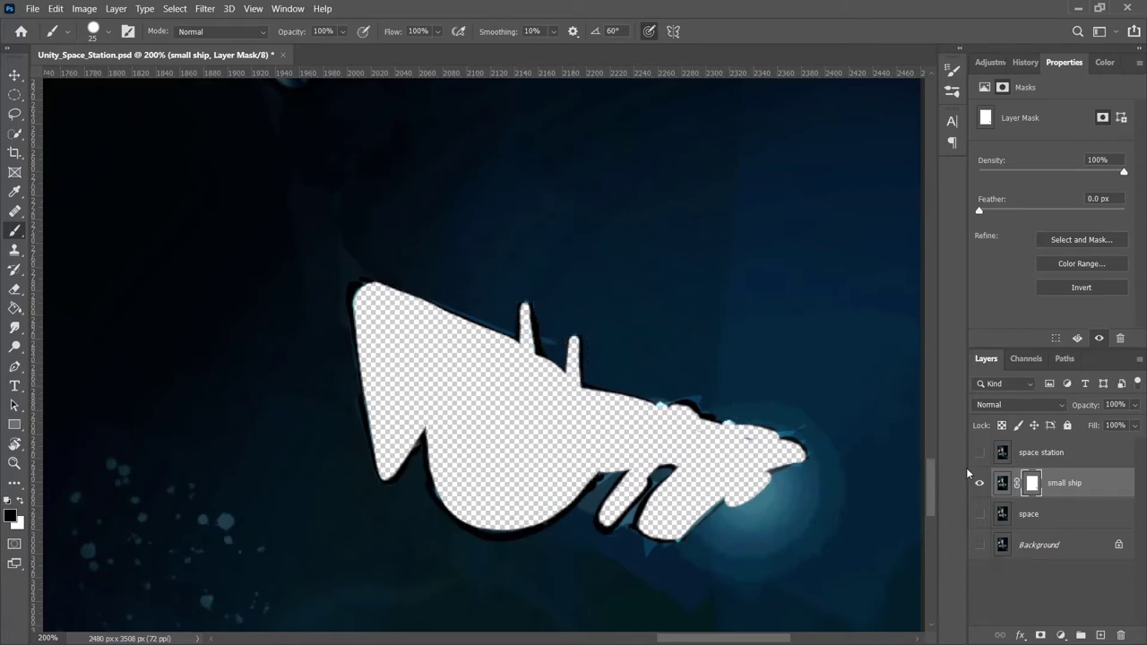
key(ctrl+i)
key(x)
right_click(538, 502)
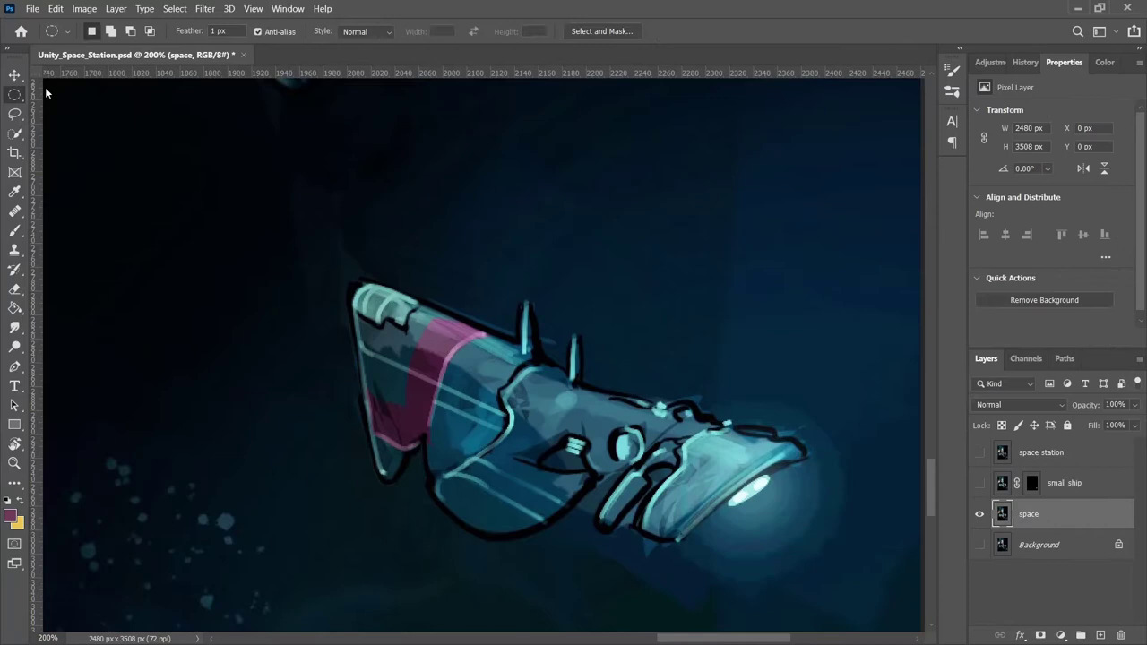
Erase the small ship from the space layer with a lasso and Content-Aware fill.
key(l)
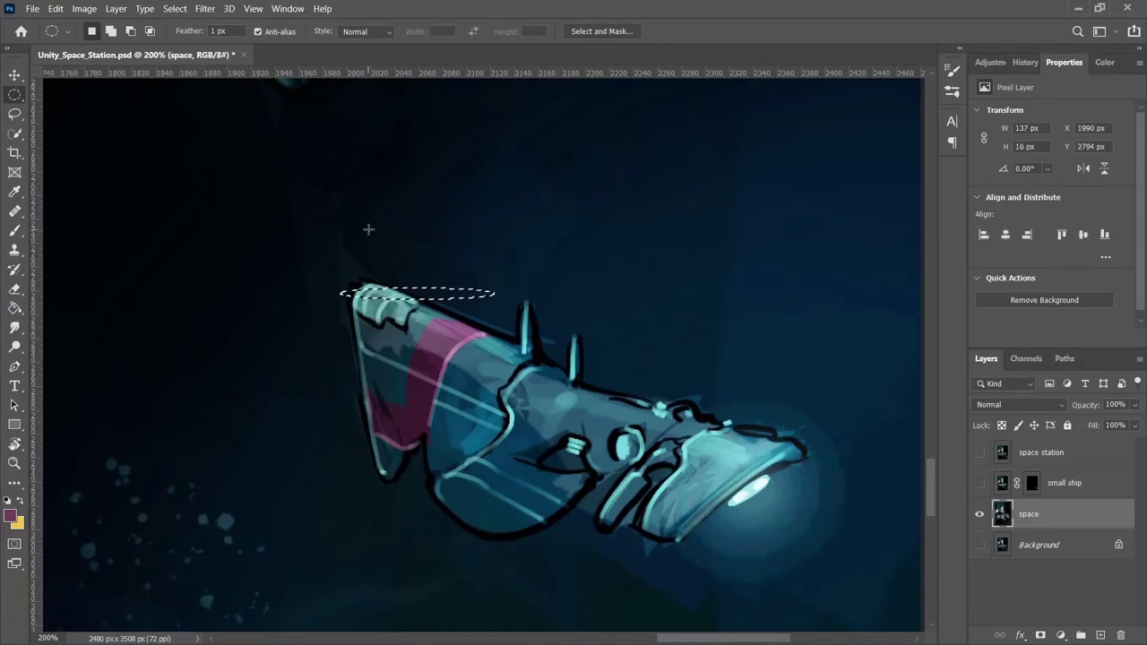
drag(515, 303, 518, 300)
key(ctrl+minus)
key(ctrl+minus)
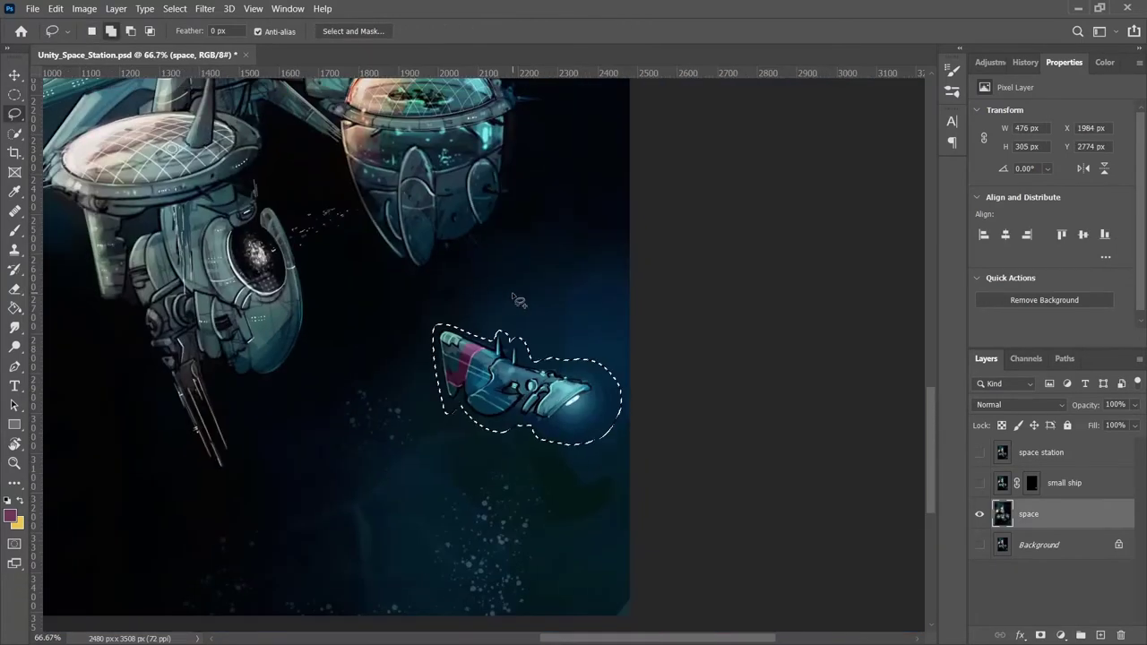
key(shift+F5)
click(870, 320)
click(893, 374)
key(Return)
key(ctrl+d)
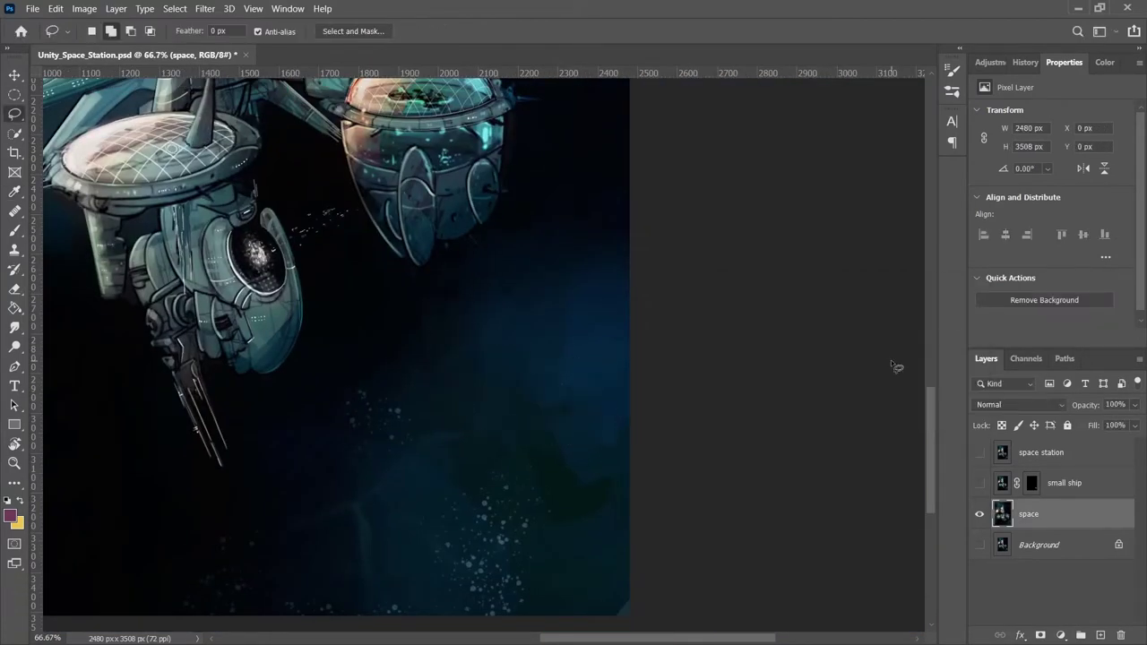
Show the small ship layer again and add a layer mask to space station.
click(979, 482)
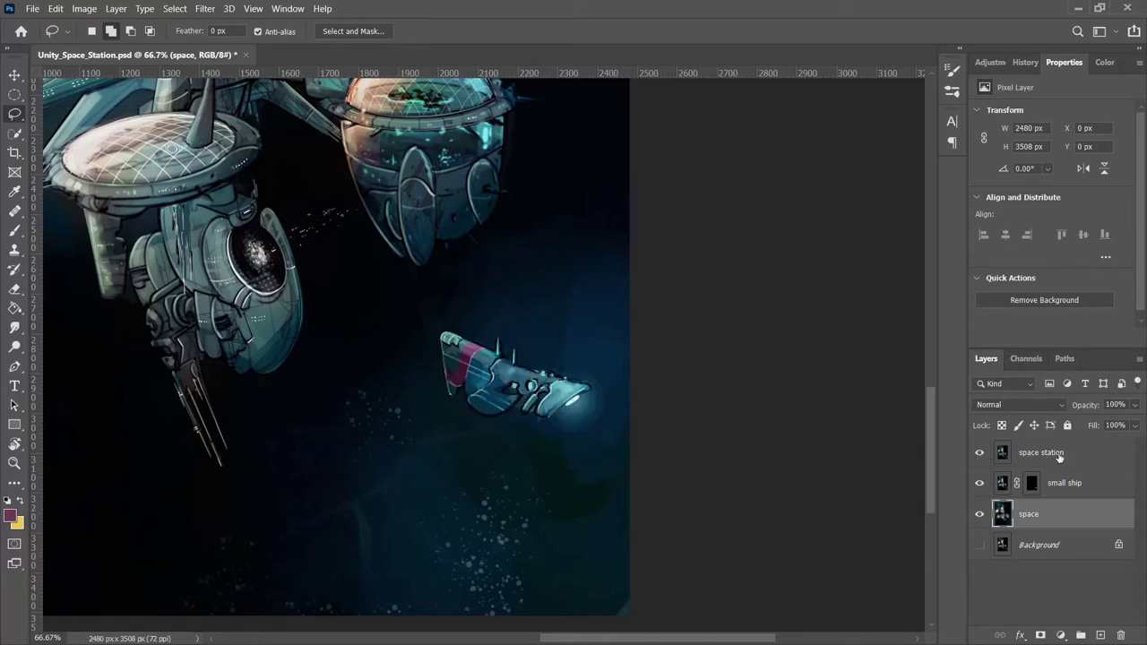
click(1059, 456)
click(1061, 635)
Hide the space layer and paint the station's left domes, hull and central arm into the mask.
key(b)
click(979, 513)
key(ctrl+1)
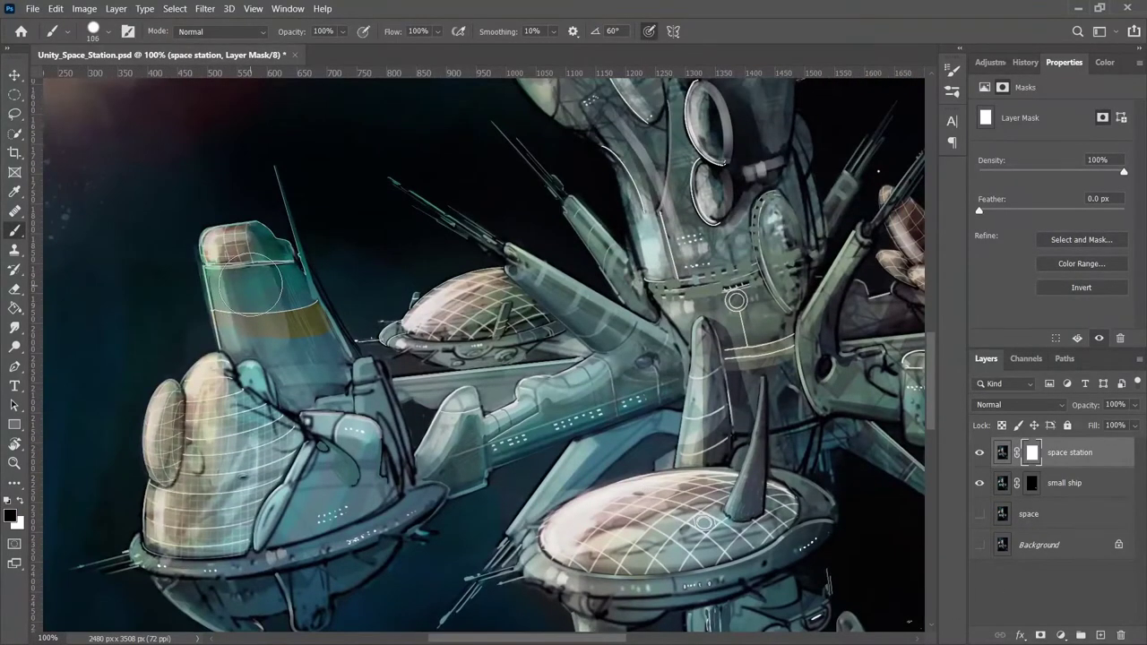
mouse_move(240, 282)
mouse_down()
mouse_move(268, 430)
mouse_move(211, 412)
mouse_move(179, 502)
mouse_up()
drag(222, 396, 225, 397)
mouse_move(354, 395)
mouse_down()
mouse_move(269, 247)
mouse_move(269, 308)
mouse_move(263, 242)
mouse_up()
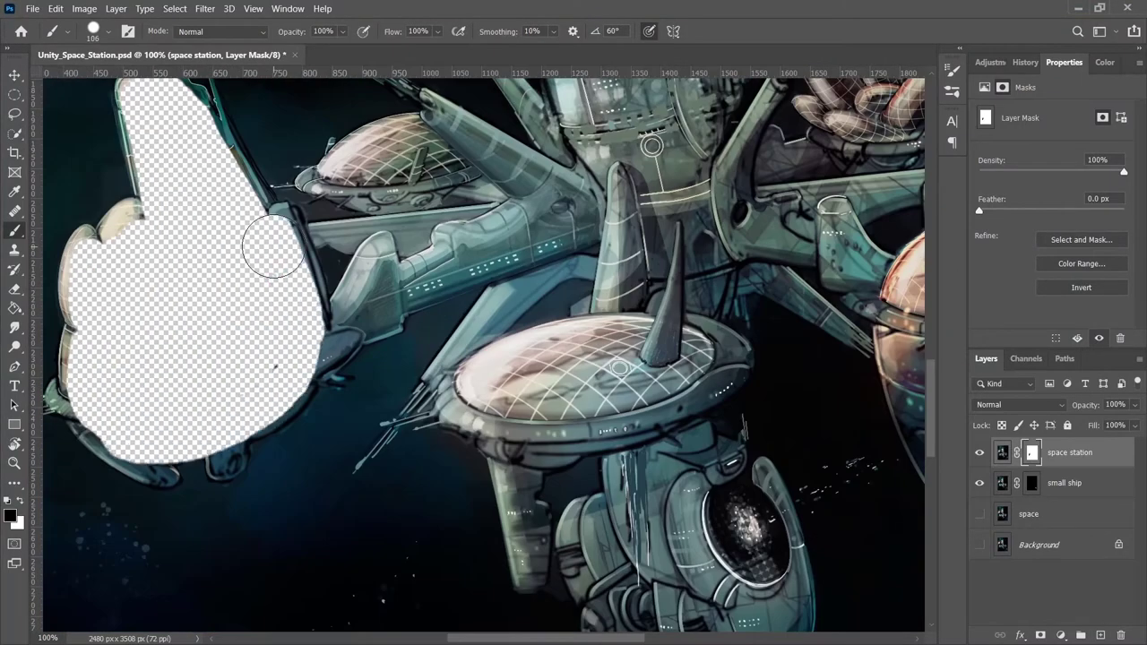
mouse_move(466, 246)
mouse_down()
mouse_move(594, 197)
mouse_move(607, 309)
mouse_move(538, 341)
mouse_move(552, 356)
mouse_move(500, 425)
mouse_move(536, 528)
mouse_move(575, 428)
mouse_move(545, 248)
mouse_move(464, 389)
mouse_move(558, 220)
mouse_up()
mouse_move(269, 388)
mouse_down()
mouse_move(336, 331)
mouse_move(394, 323)
mouse_move(502, 242)
mouse_move(357, 302)
mouse_move(367, 166)
mouse_move(345, 197)
mouse_move(529, 152)
mouse_move(598, 291)
mouse_up()
key(ctrl+z)
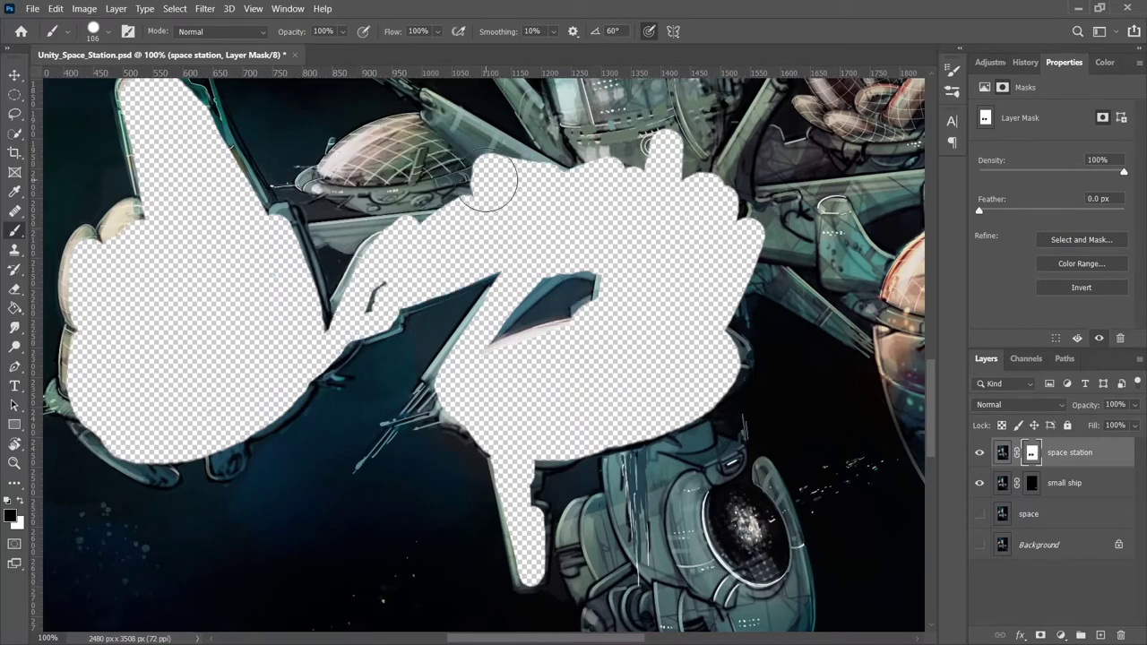
mouse_move(345, 164)
mouse_down()
mouse_move(519, 154)
mouse_move(376, 210)
mouse_move(322, 170)
mouse_move(333, 235)
mouse_move(315, 273)
mouse_up()
Paint the upper station and left dome areas into the space station mask.
scroll(640, 263, up, 3)
scroll(640, 264, right, 2)
scroll(315, 273, up, 3)
scroll(316, 274, right, 1)
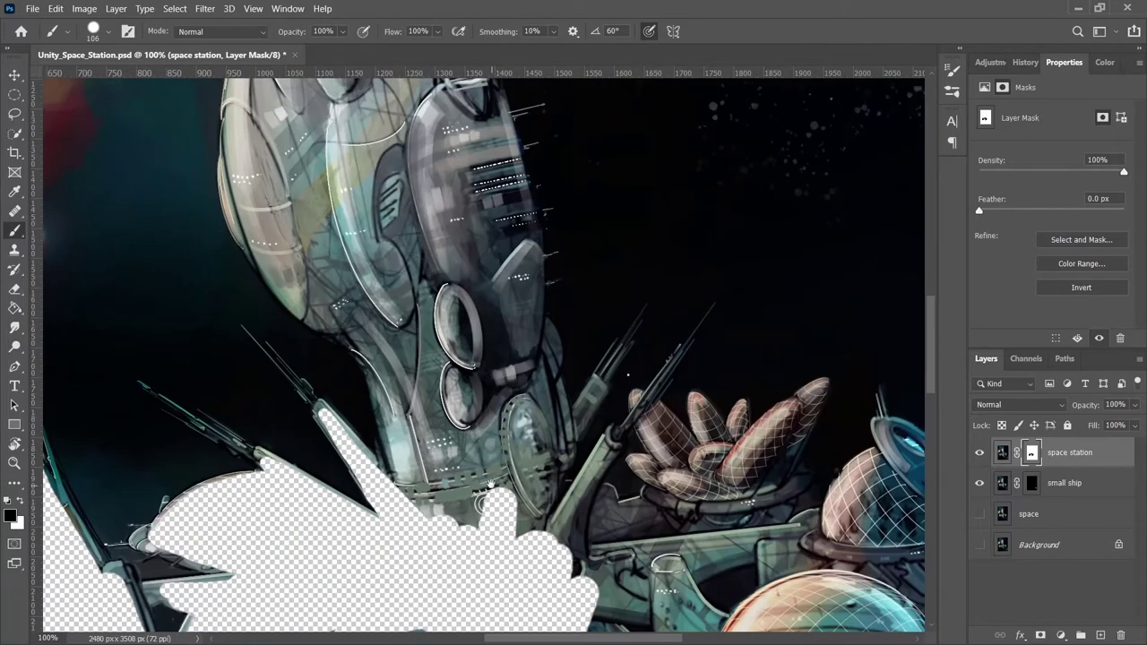
mouse_move(369, 143)
mouse_down()
mouse_move(394, 392)
mouse_move(242, 170)
mouse_move(279, 143)
mouse_up()
scroll(285, 144, up, 3)
scroll(285, 144, left, 2)
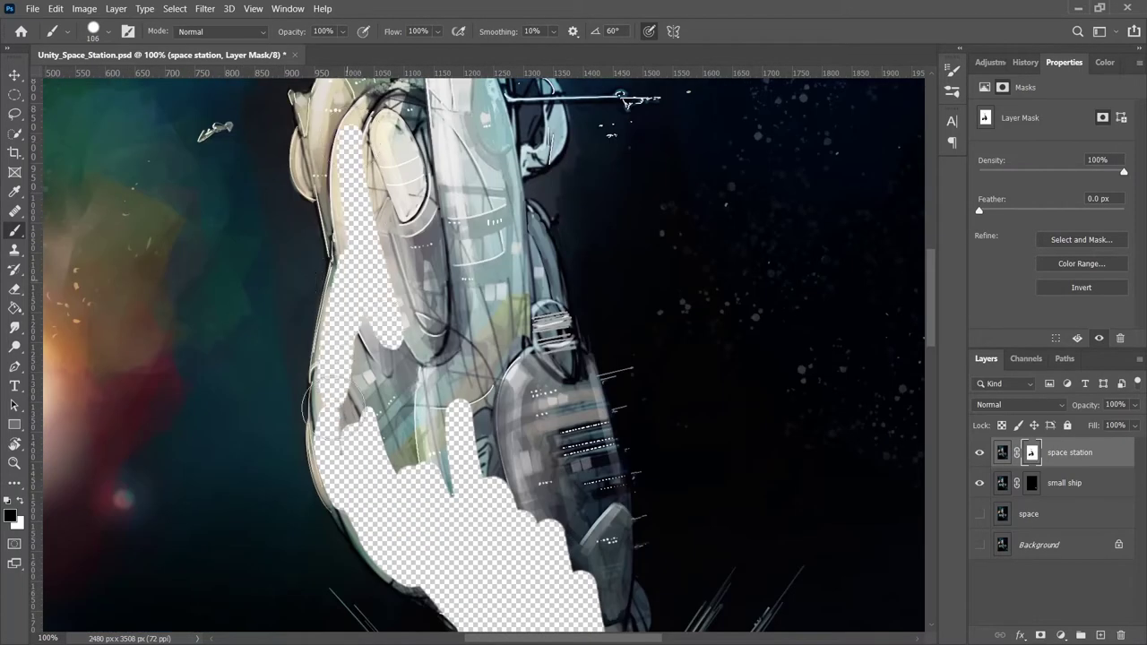
drag(376, 98, 466, 430)
drag(537, 484, 419, 178)
scroll(419, 176, up, 3)
mouse_move(385, 309)
mouse_down()
mouse_move(332, 409)
mouse_move(320, 359)
mouse_move(404, 394)
mouse_move(394, 448)
mouse_move(412, 256)
mouse_move(426, 340)
mouse_move(421, 251)
mouse_move(430, 340)
mouse_move(391, 492)
mouse_move(437, 447)
mouse_move(402, 487)
mouse_move(448, 538)
mouse_up()
Paint more of the station body into the mask, then use a smaller brush.
scroll(405, 394, up, 3)
scroll(405, 394, right, 1)
scroll(437, 447, down, 3)
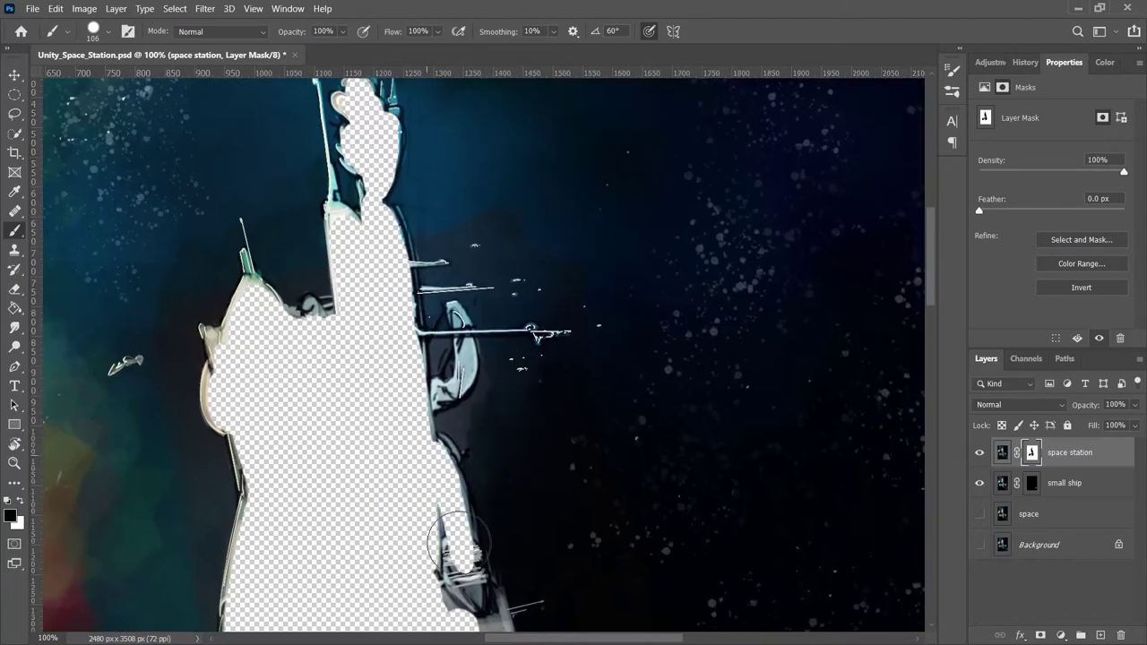
scroll(448, 538, right, 3)
drag(366, 328, 385, 555)
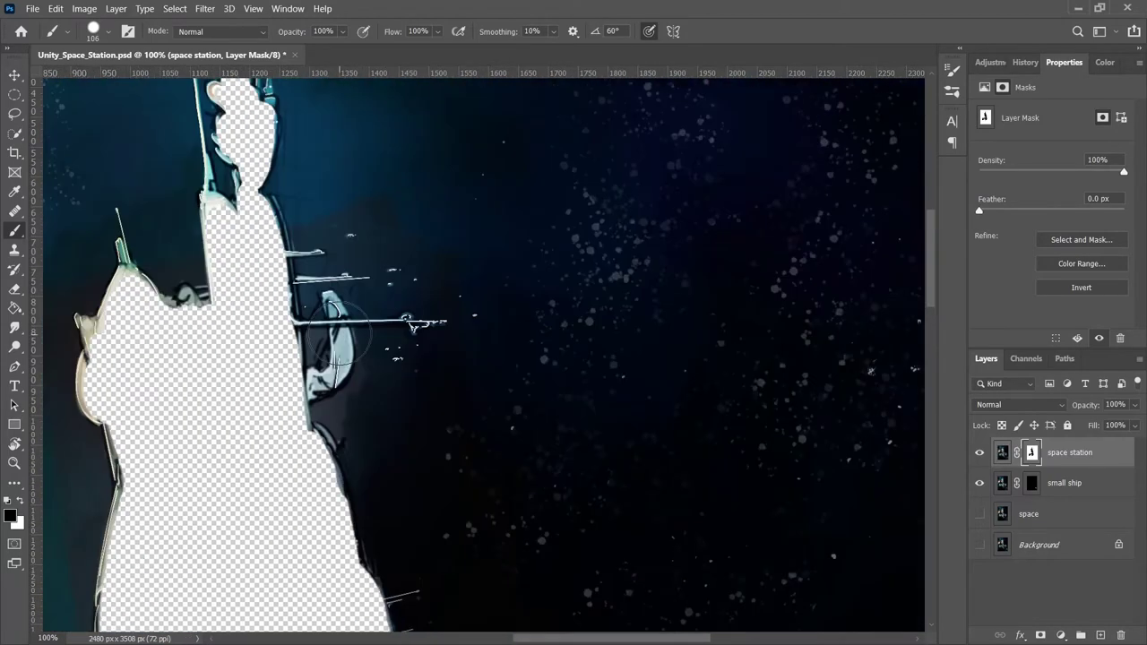
scroll(385, 448, up, 5)
key([)
key([)
key([)
mouse_move(358, 305)
mouse_down()
mouse_move(335, 363)
mouse_move(340, 309)
mouse_up()
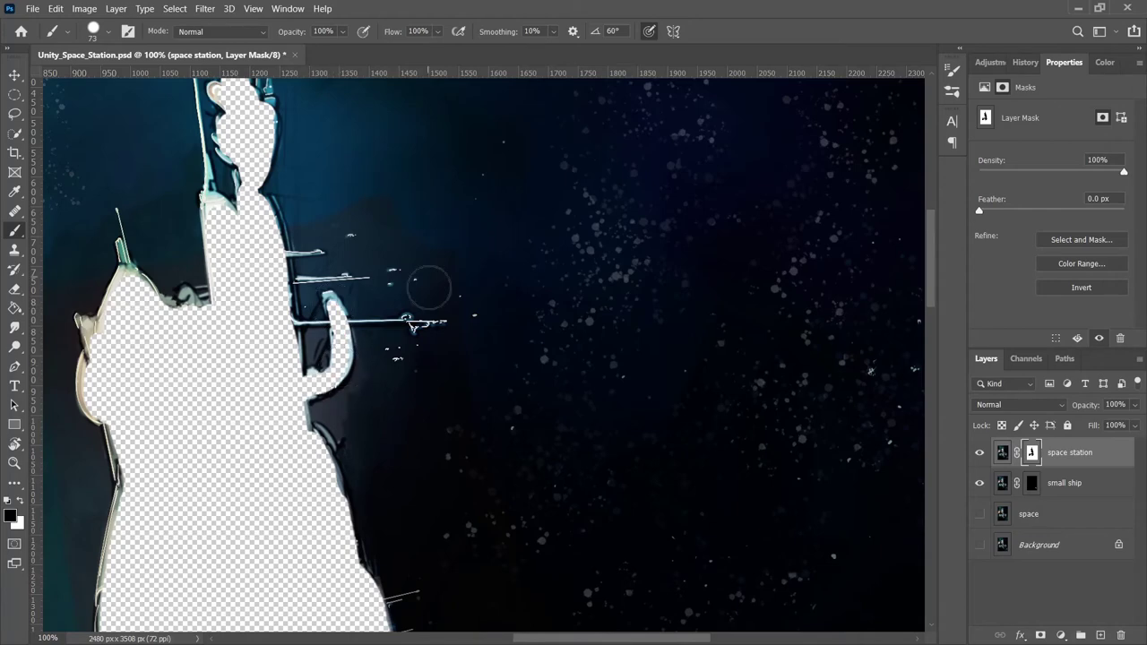
With a larger brush, cover the station's left edge, pods, large dome and left pod.
scroll(429, 287, down, 5)
scroll(429, 287, right, 2)
key(])
key(])
key(])
drag(290, 187, 332, 332)
mouse_move(428, 285)
mouse_down()
mouse_move(479, 359)
mouse_move(430, 376)
mouse_move(461, 350)
mouse_move(376, 382)
mouse_move(341, 340)
mouse_move(502, 421)
mouse_move(475, 277)
mouse_move(511, 313)
mouse_move(591, 265)
mouse_move(538, 385)
mouse_move(413, 439)
mouse_up()
mouse_move(569, 389)
mouse_down()
mouse_move(363, 452)
mouse_move(385, 340)
mouse_move(367, 484)
mouse_move(328, 430)
mouse_move(387, 468)
mouse_move(174, 537)
mouse_move(302, 525)
mouse_move(278, 305)
mouse_up()
drag(102, 325, 174, 363)
mouse_move(368, 345)
mouse_down()
mouse_move(371, 358)
mouse_move(379, 338)
mouse_move(340, 537)
mouse_move(379, 343)
mouse_move(428, 448)
mouse_move(376, 260)
mouse_move(403, 192)
mouse_move(457, 340)
mouse_move(379, 335)
mouse_move(435, 147)
mouse_move(421, 165)
mouse_move(445, 143)
mouse_up()
mouse_move(246, 147)
mouse_down()
mouse_move(260, 251)
mouse_move(233, 314)
mouse_move(184, 215)
mouse_move(233, 394)
mouse_move(350, 170)
mouse_move(395, 287)
mouse_move(339, 309)
mouse_move(302, 295)
mouse_move(295, 358)
mouse_move(346, 261)
mouse_up()
Resize the brush and paint the left hull edge and antenna lines in the mask.
alt+right_click(259, 281)
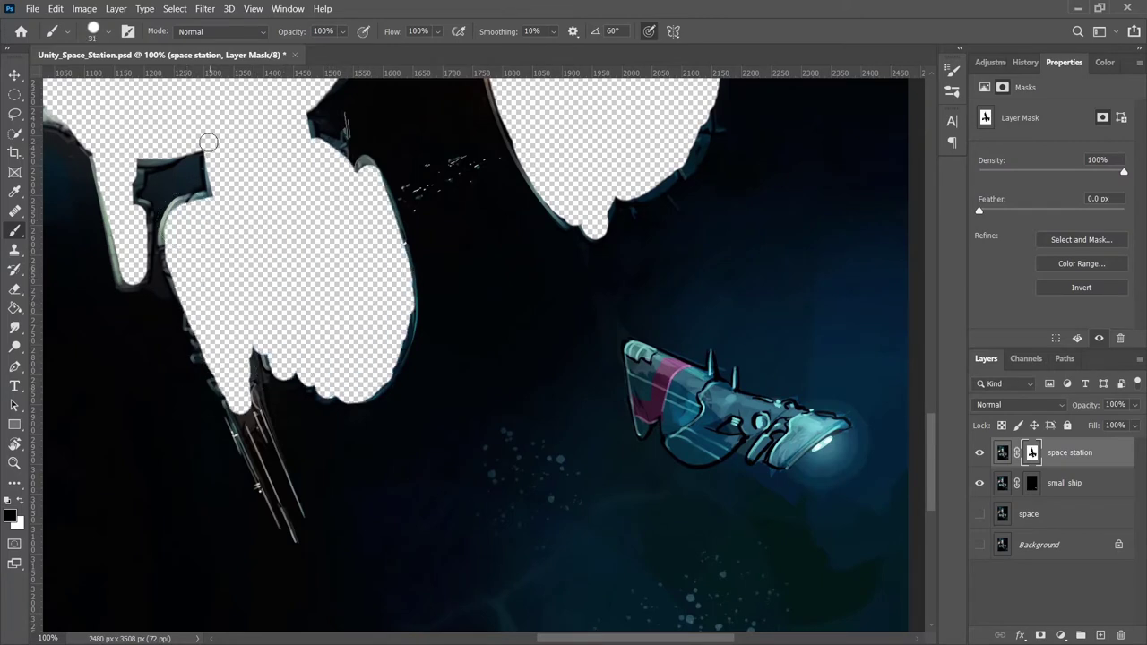
mouse_move(173, 219)
mouse_down()
mouse_move(166, 255)
mouse_move(191, 321)
mouse_up()
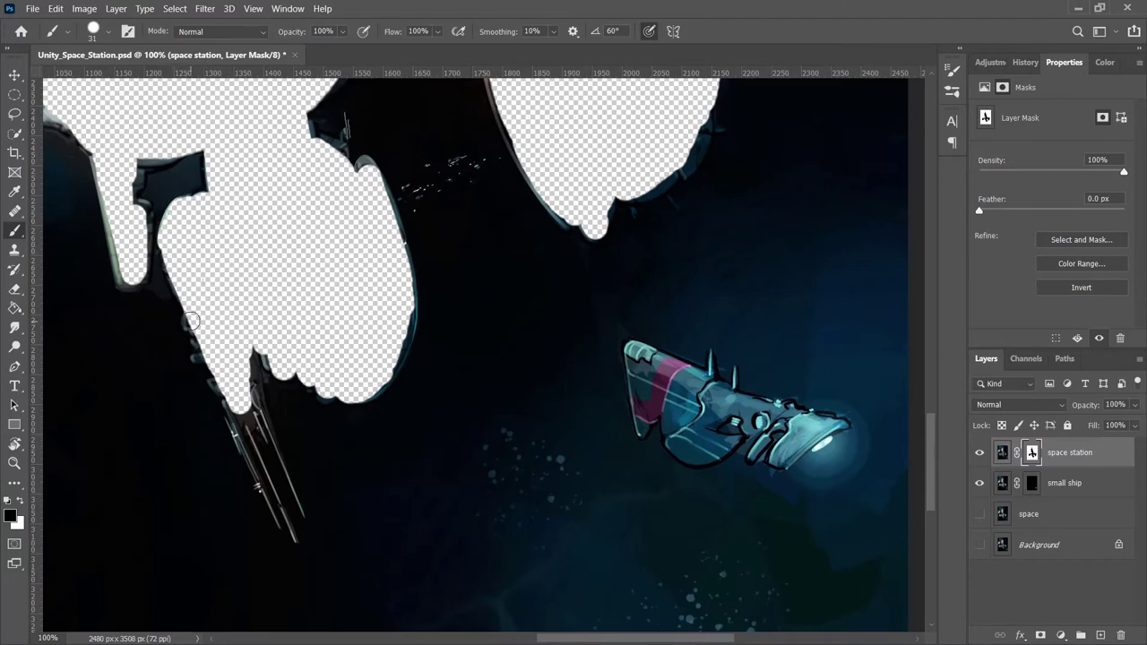
drag(278, 528, 230, 427)
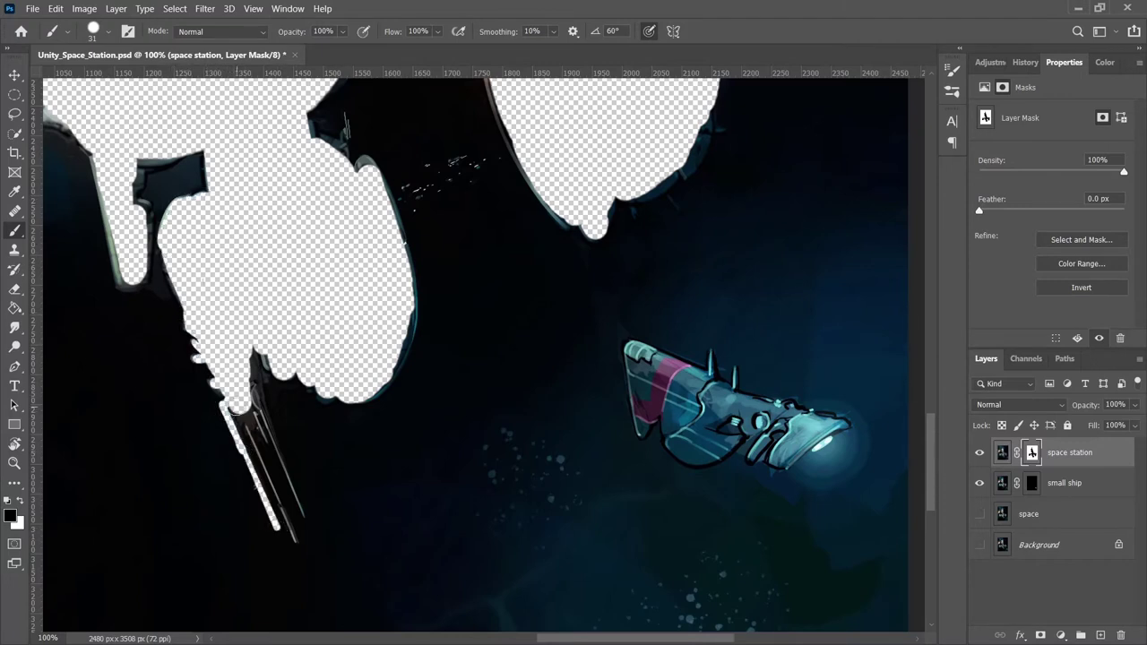
drag(296, 542, 257, 421)
drag(304, 515, 256, 396)
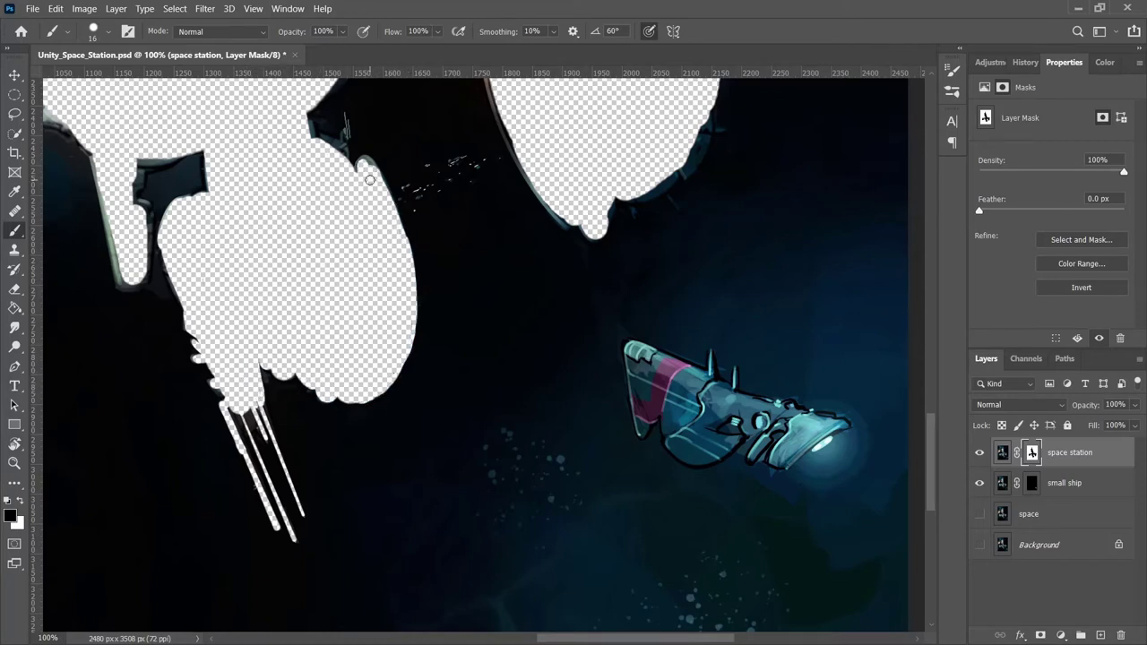
Hide the light edge along the upper-left shard and reveal its thin antenna lines.
drag(508, 315, 505, 472)
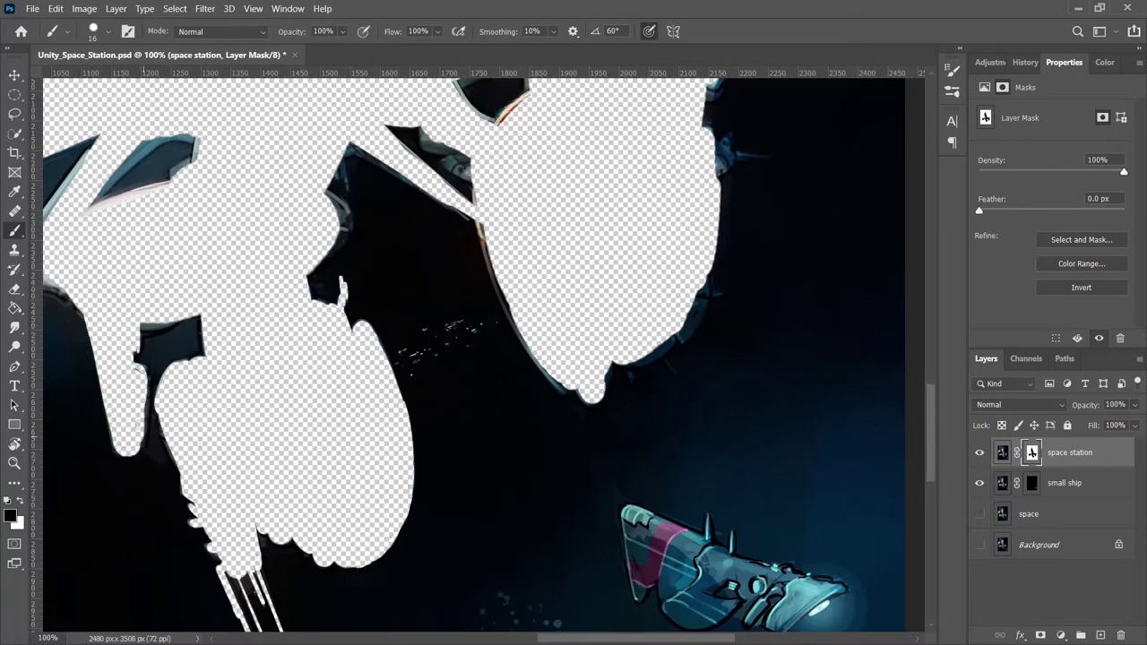
drag(157, 323, 372, 381)
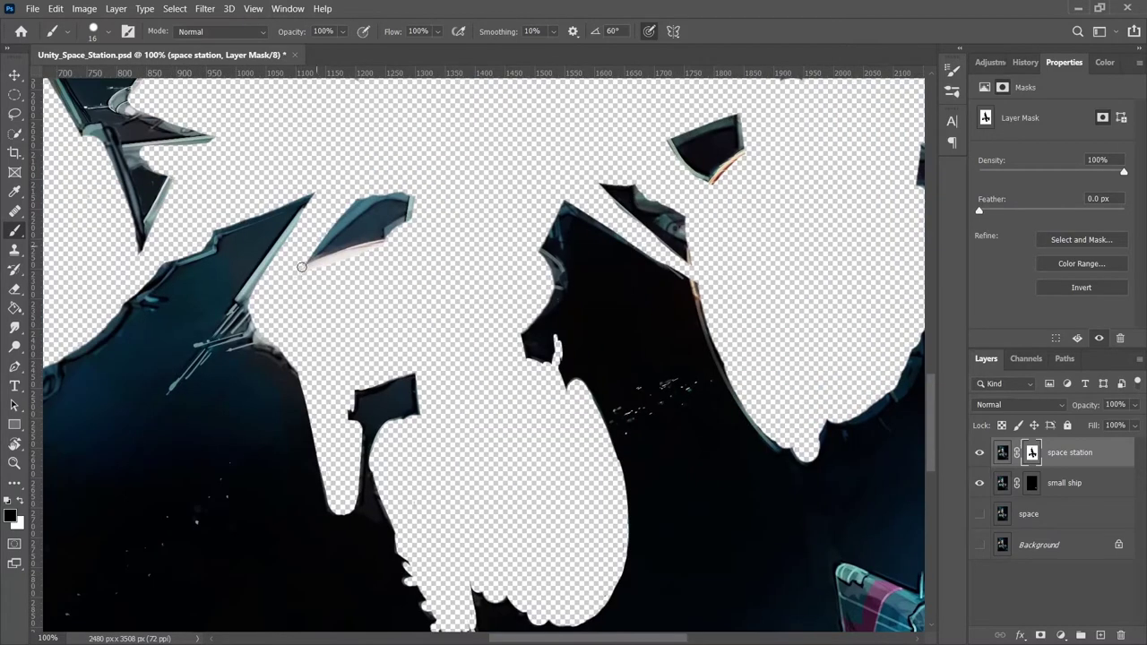
drag(305, 269, 341, 277)
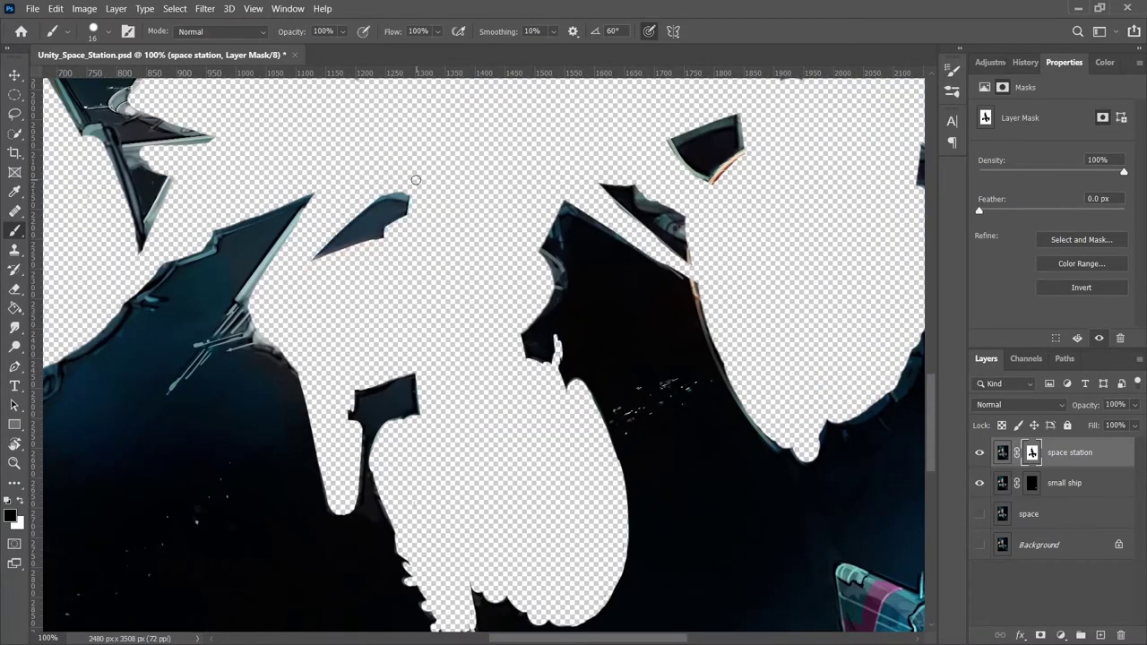
drag(260, 305, 316, 195)
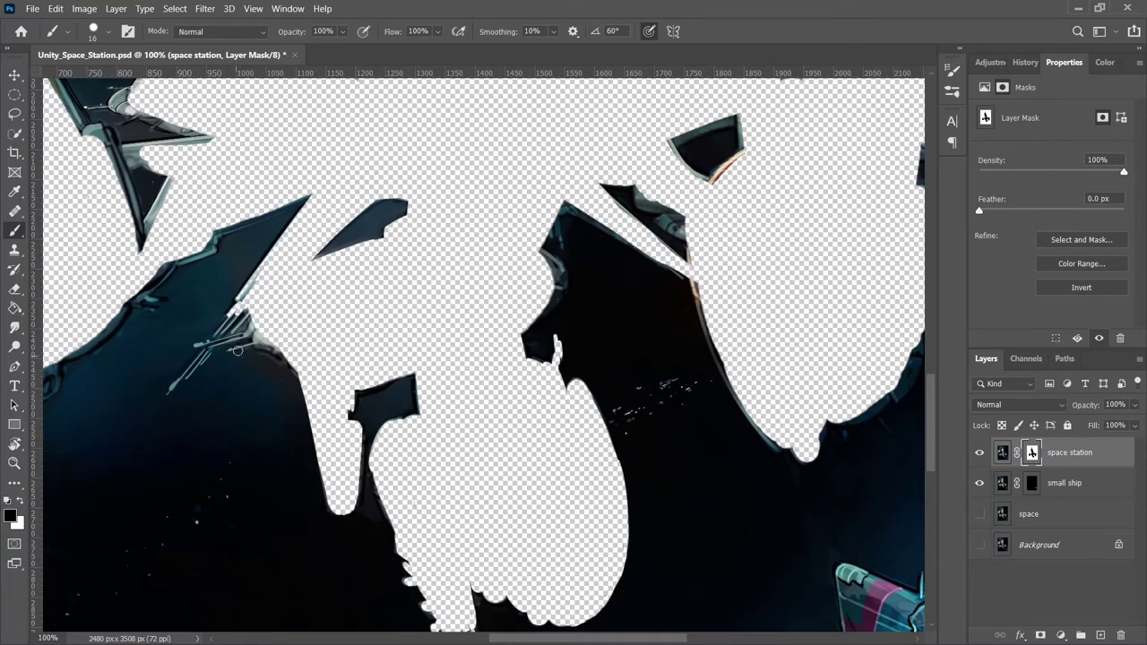
drag(171, 393, 238, 325)
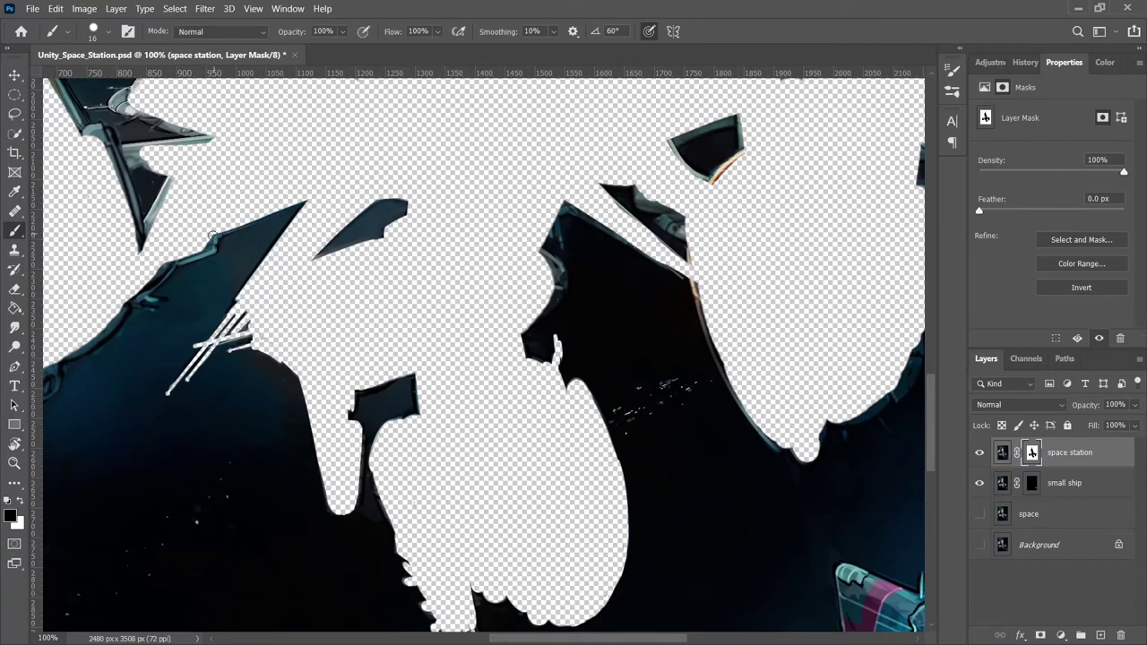
Hide the dark spikes and remove the teal fringe along the shape's left edge and top.
drag(117, 302, 275, 161)
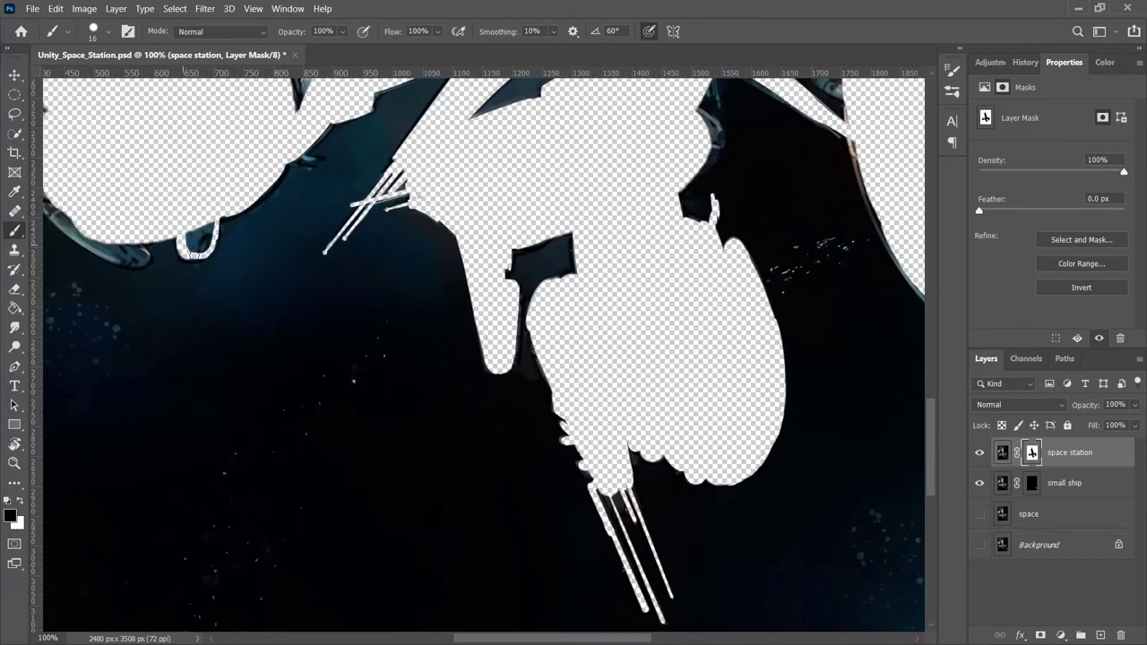
drag(361, 226, 536, 382)
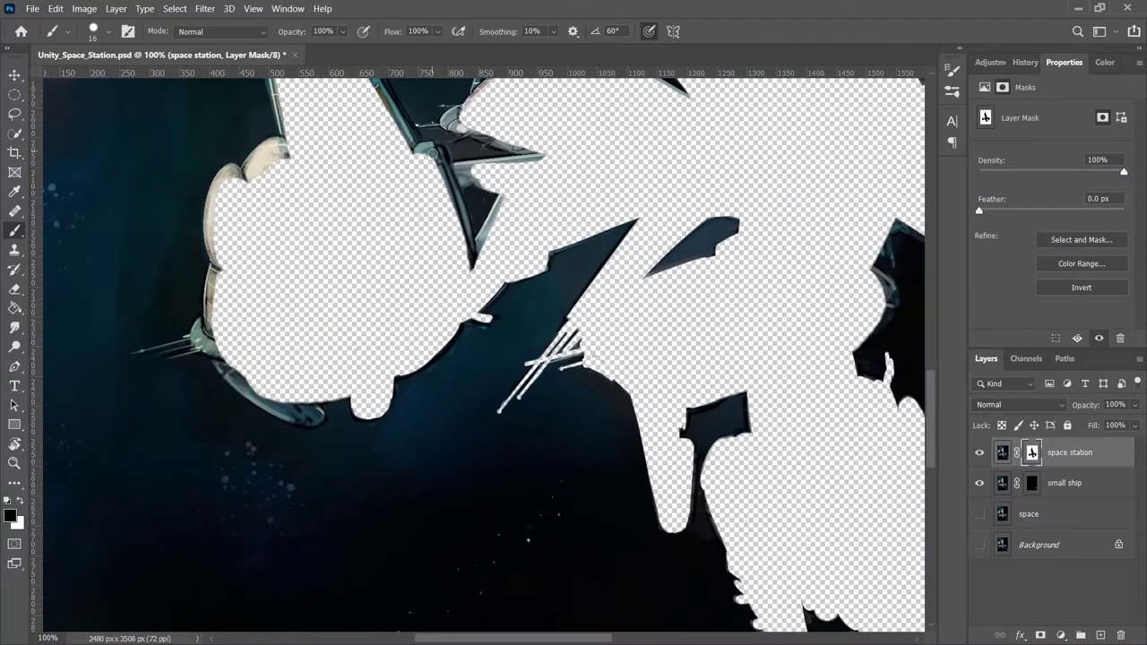
drag(459, 130, 473, 263)
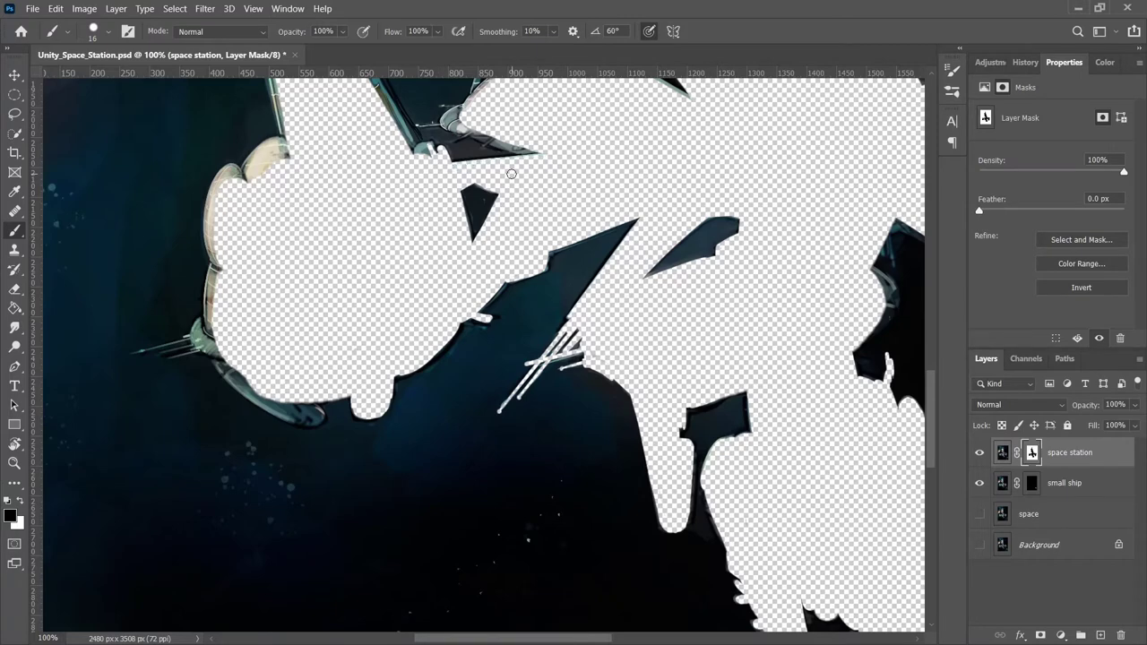
drag(422, 150, 320, 412)
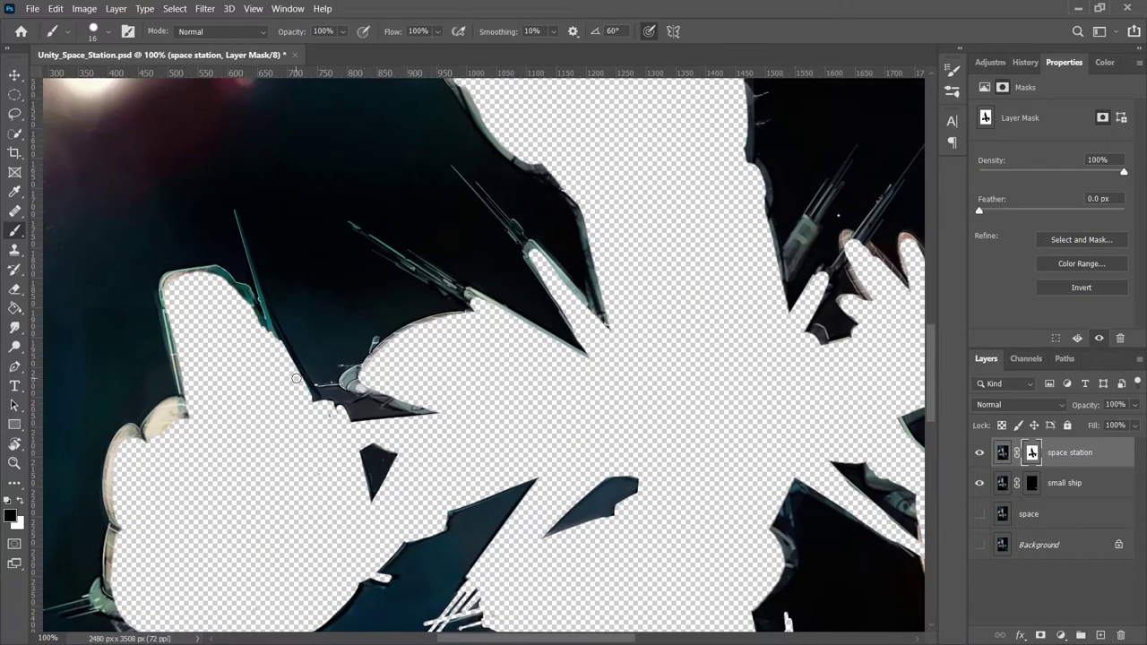
mouse_move(238, 210)
mouse_down()
mouse_move(268, 330)
mouse_move(256, 285)
mouse_up()
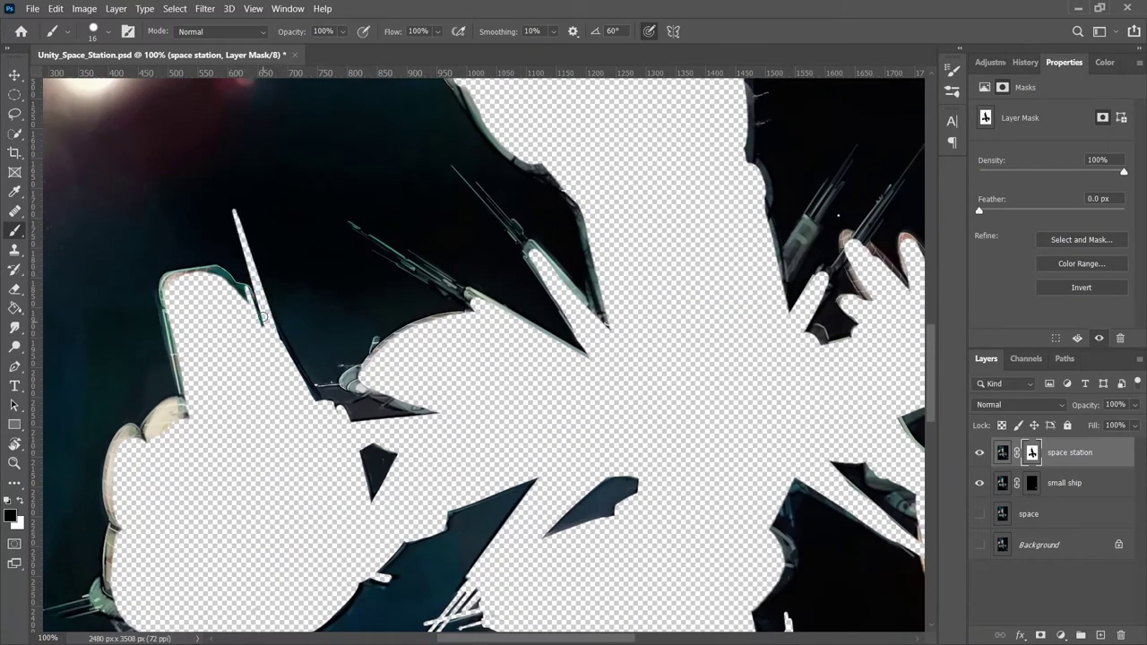
mouse_move(167, 295)
mouse_down()
mouse_move(158, 327)
mouse_move(166, 303)
mouse_up()
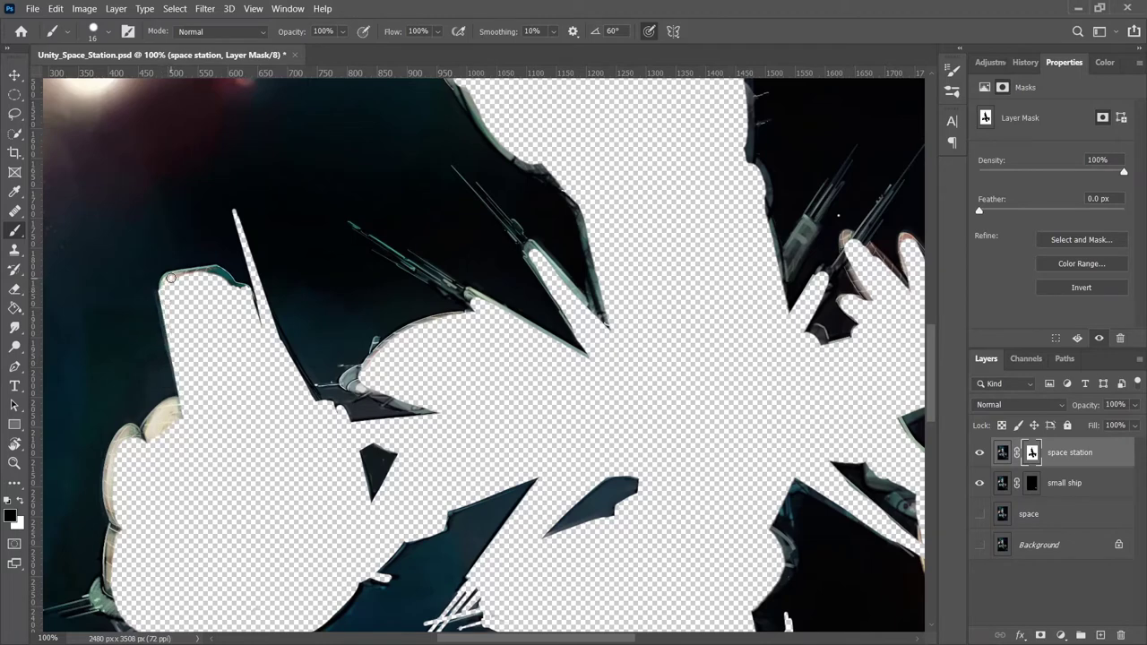
shift+click(170, 275)
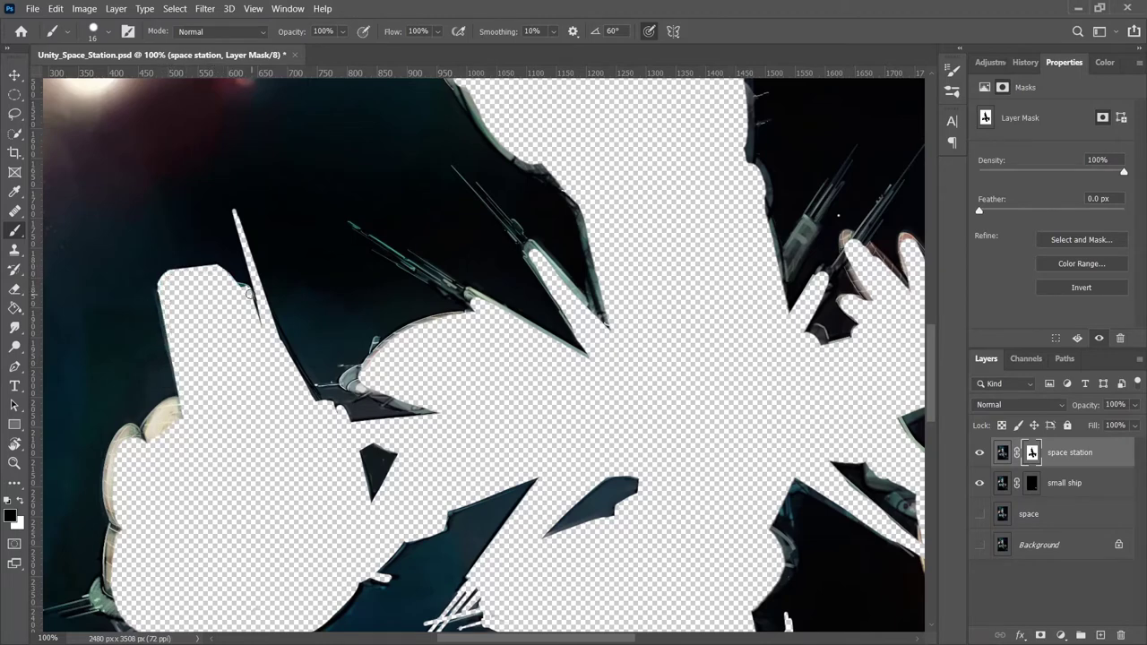
With a 46 px brush, remove the teal fringe along the left and lower-left edges.
key(bracketright)
key(bracketright)
key(bracketright)
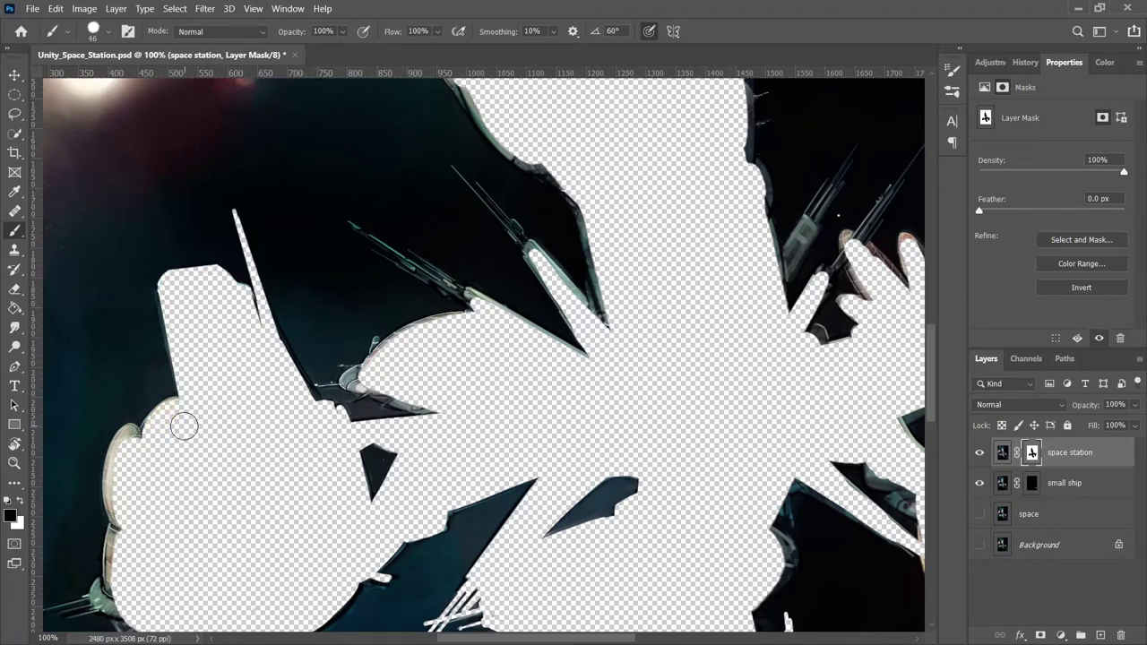
scroll(184, 426, down, 3)
mouse_move(212, 255)
mouse_down()
mouse_move(191, 367)
mouse_move(193, 461)
mouse_up()
scroll(94, 336, down, 3)
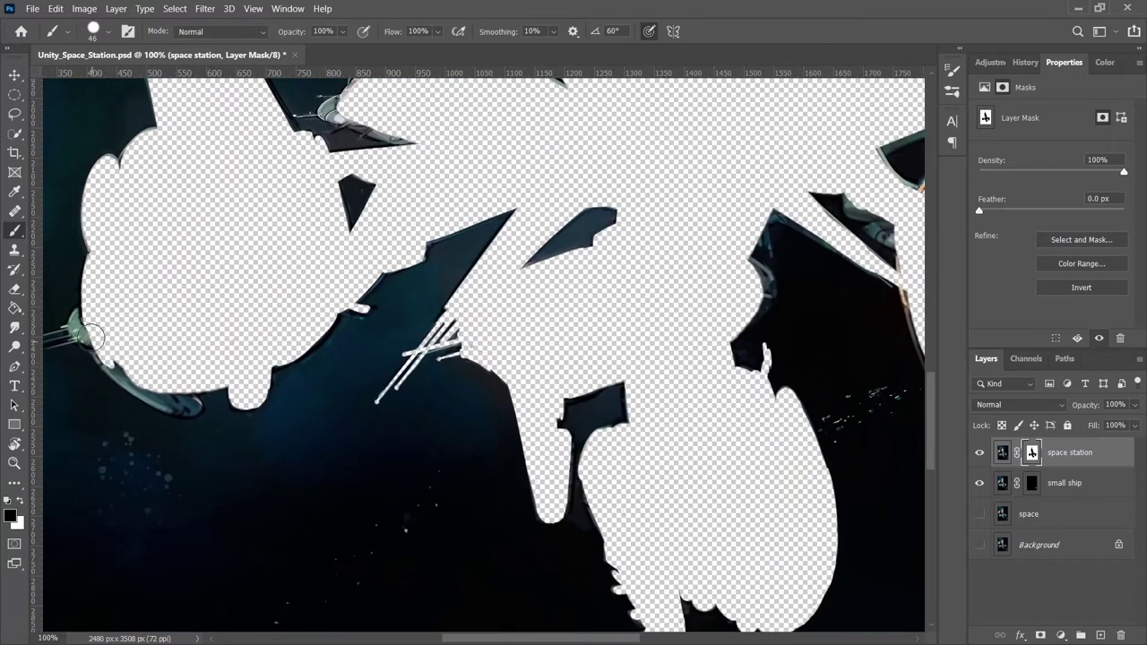
mouse_move(89, 336)
mouse_down()
mouse_move(135, 386)
mouse_move(183, 410)
mouse_up()
drag(184, 410, 334, 231)
scroll(334, 226, up, 1)
scroll(419, 243, left, 2)
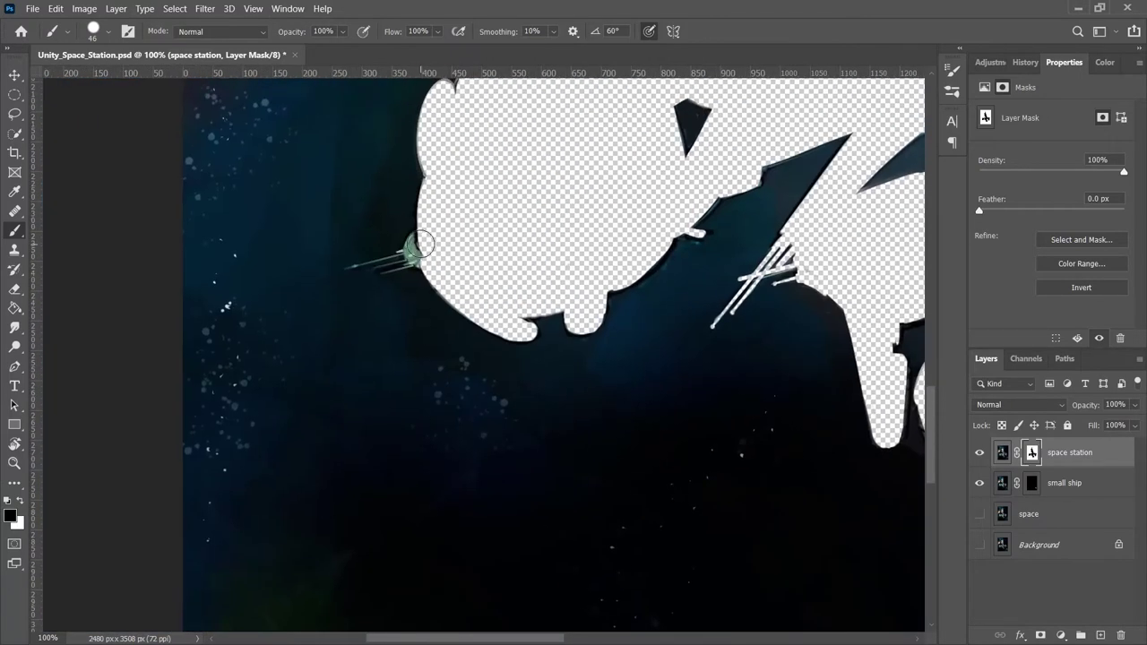
Reveal the whisker lines with a 15 px straight stroke and save with maximum compatibility.
key(bracketleft)
key(bracketleft)
key(bracketleft)
click(345, 263)
shift+click(419, 264)
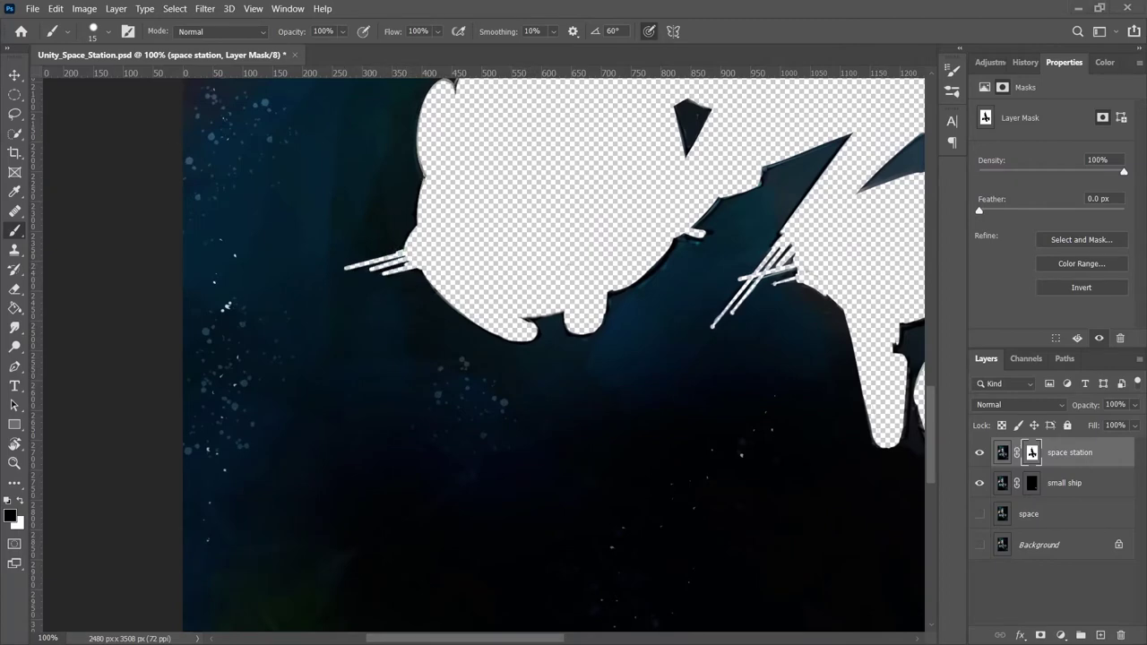
scroll(555, 358, up, 3)
scroll(556, 358, right, 1)
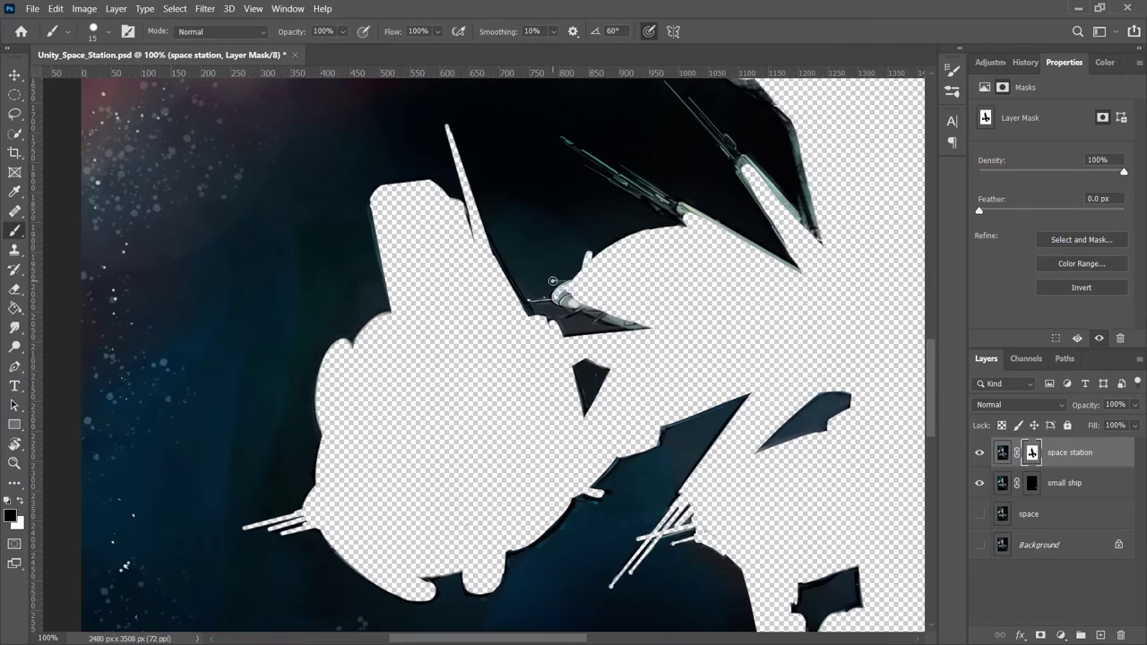
drag(570, 300, 627, 322)
key(ctrl+s)
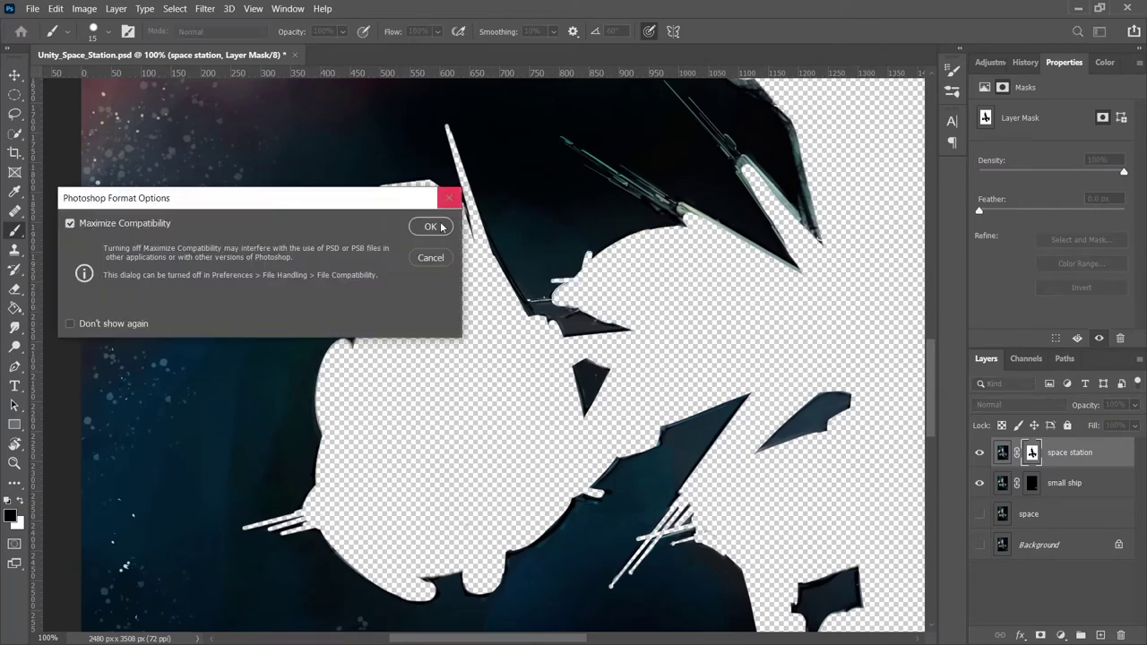
click(437, 225)
Reveal the central spars with straight strokes and hide the light-edged diagonal spar.
drag(658, 296, 402, 383)
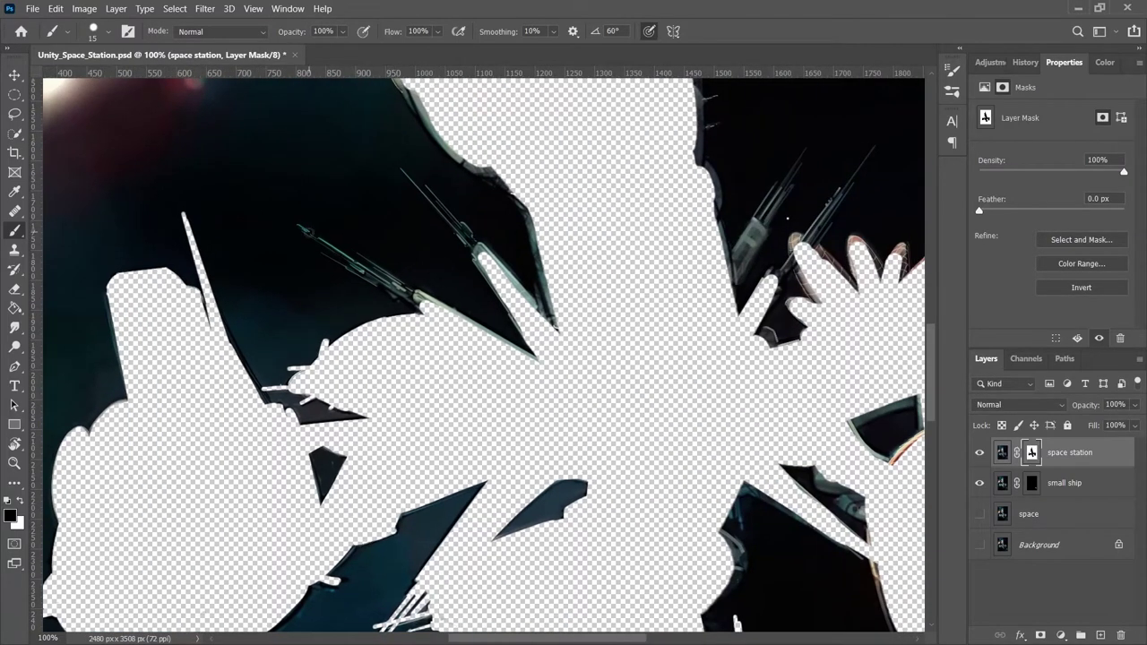
click(297, 224)
shift+click(356, 253)
shift+click(419, 309)
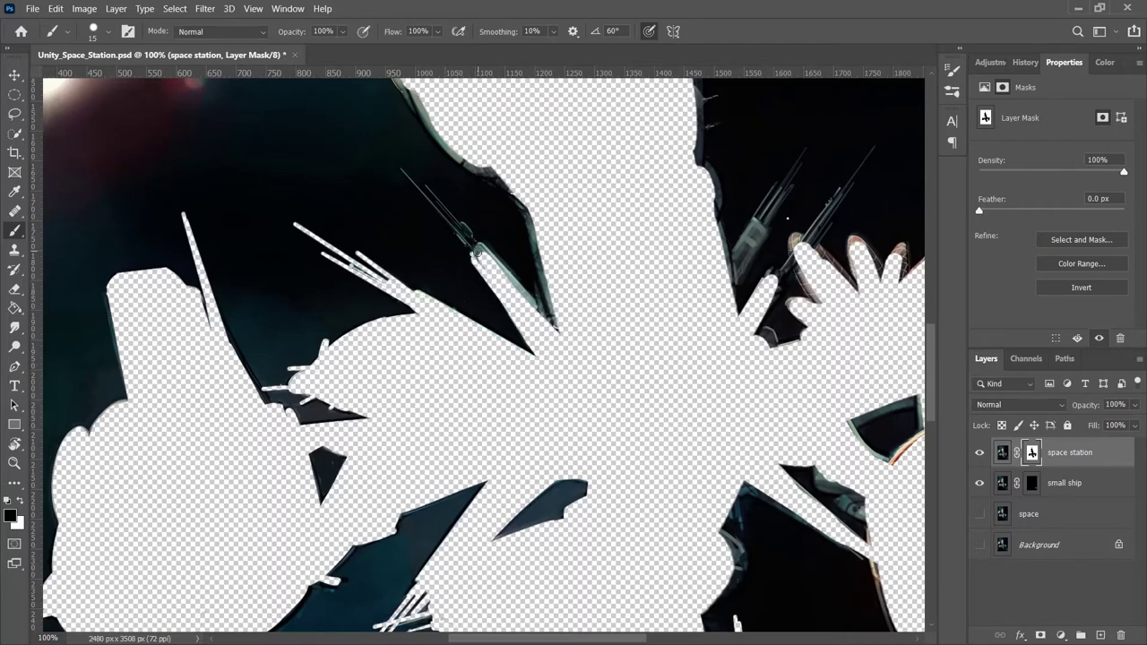
click(555, 328)
shift+click(476, 253)
click(400, 167)
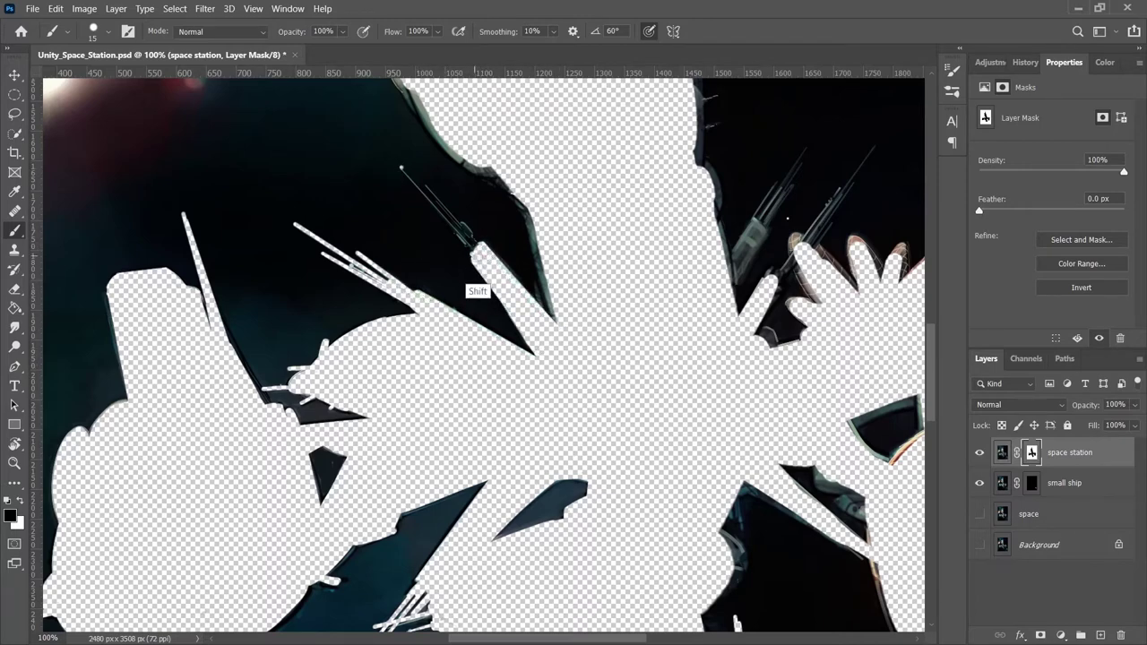
shift+click(476, 244)
click(423, 184)
shift+click(477, 248)
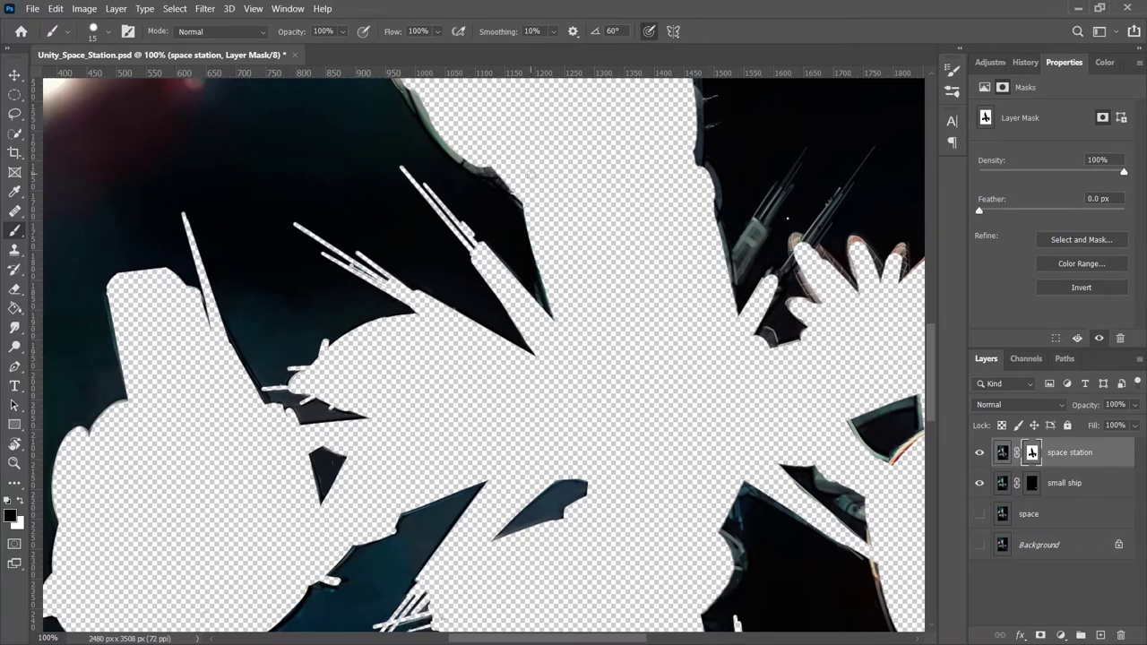
Remove the light fringes along the station's upper-left boundary.
drag(530, 174, 418, 376)
drag(334, 292, 404, 367)
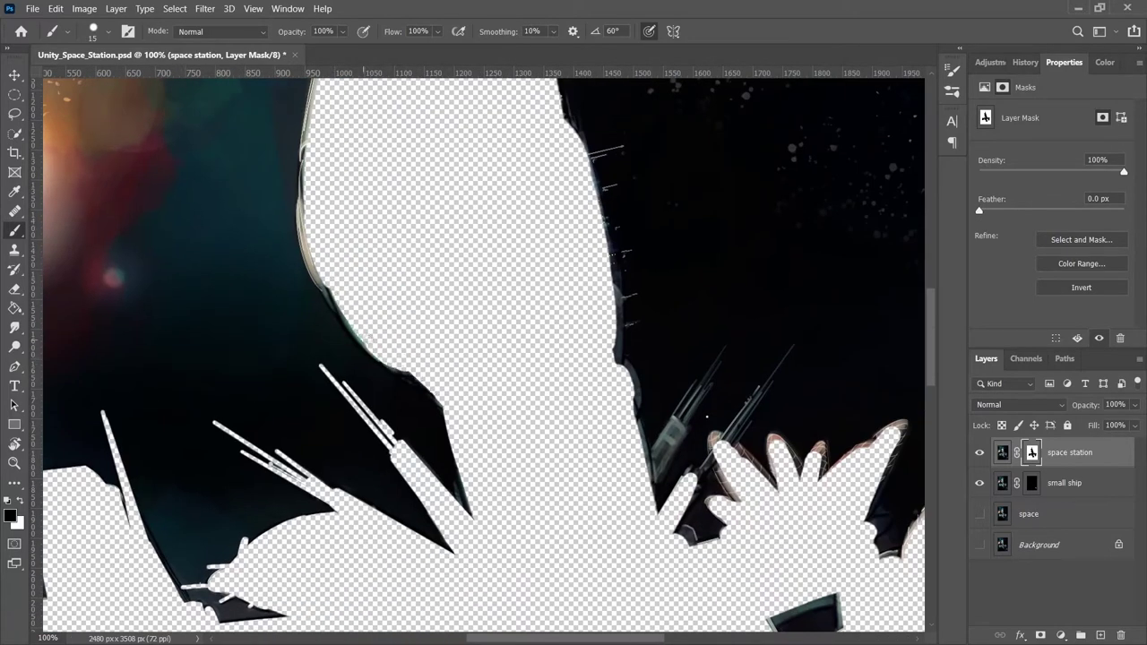
drag(314, 94, 302, 170)
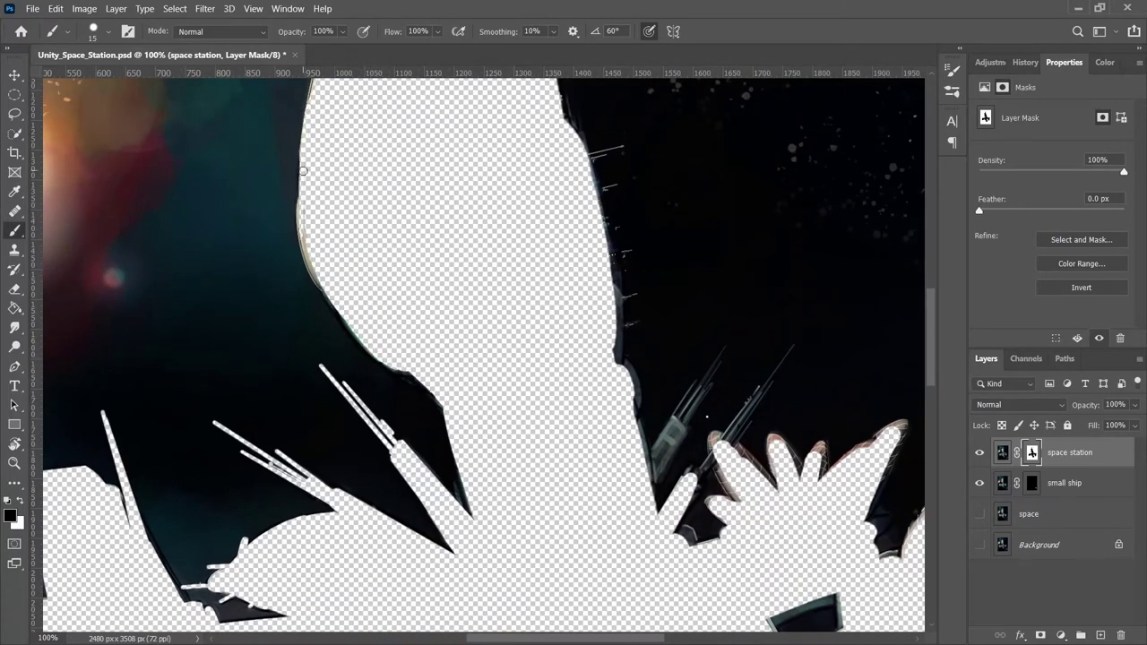
drag(306, 242, 342, 378)
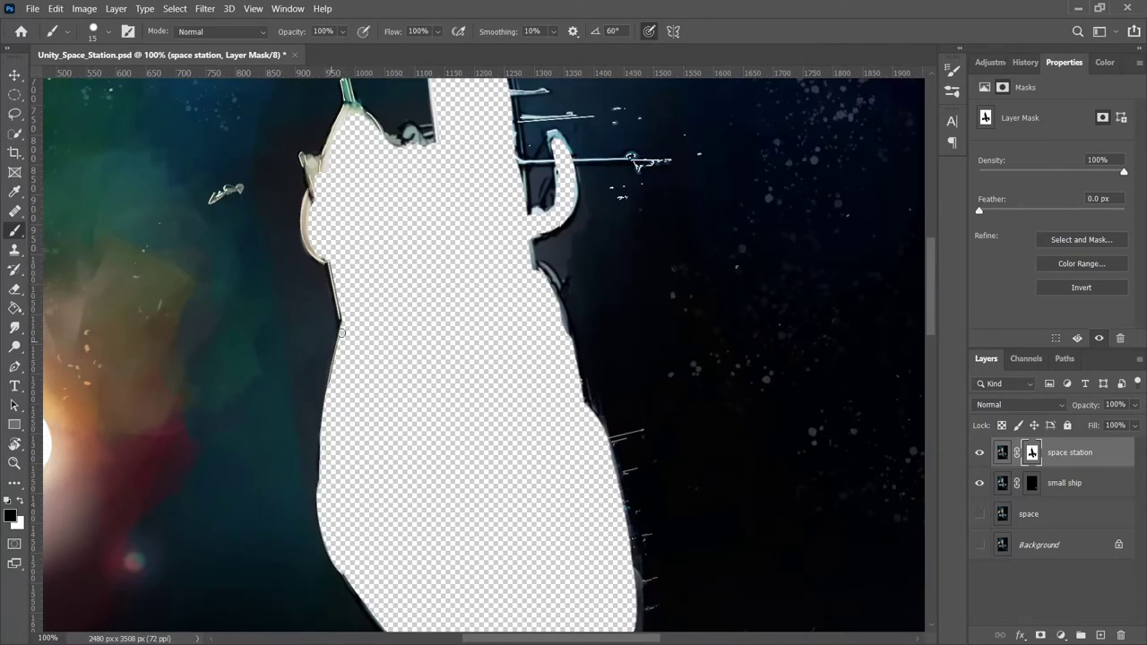
mouse_move(306, 236)
mouse_down()
mouse_move(323, 287)
mouse_move(314, 253)
mouse_up()
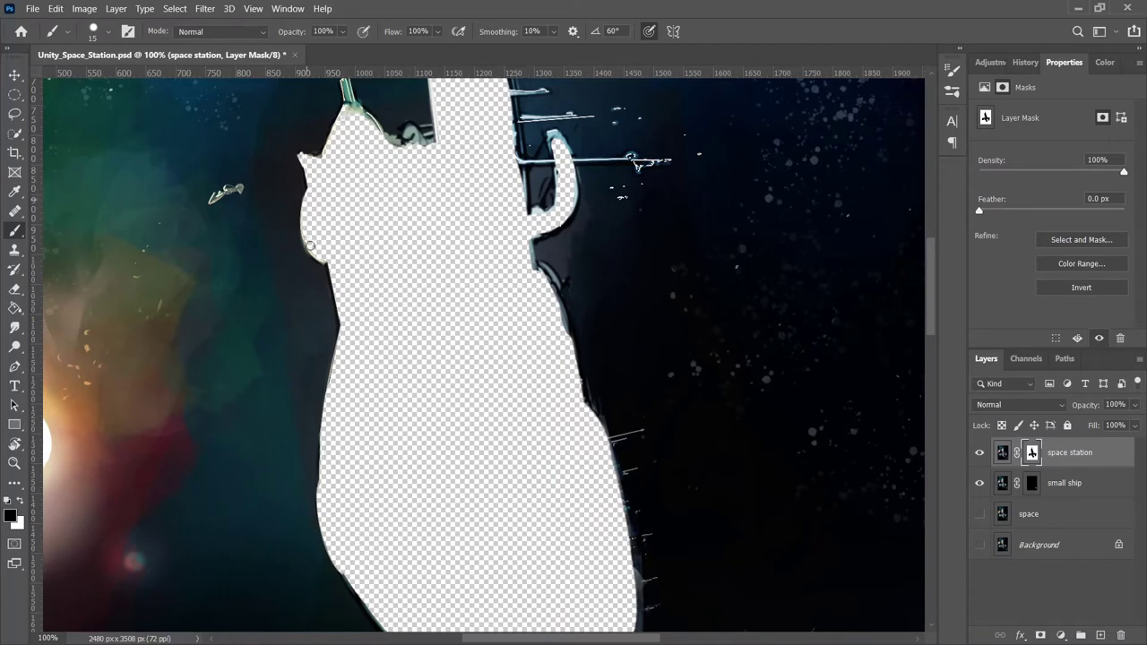
drag(309, 244, 316, 352)
Reveal the antenna, diagonal antenna, central mast and the thin antenna beside it.
shift+click(365, 202)
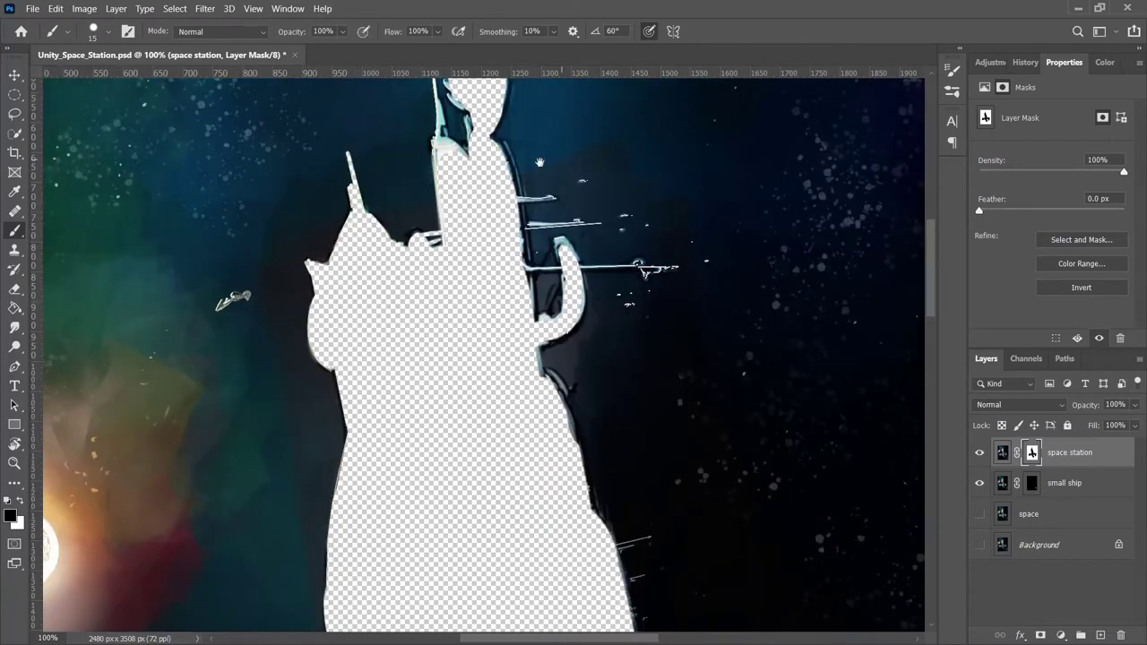
drag(539, 162, 495, 345)
shift+click(378, 184)
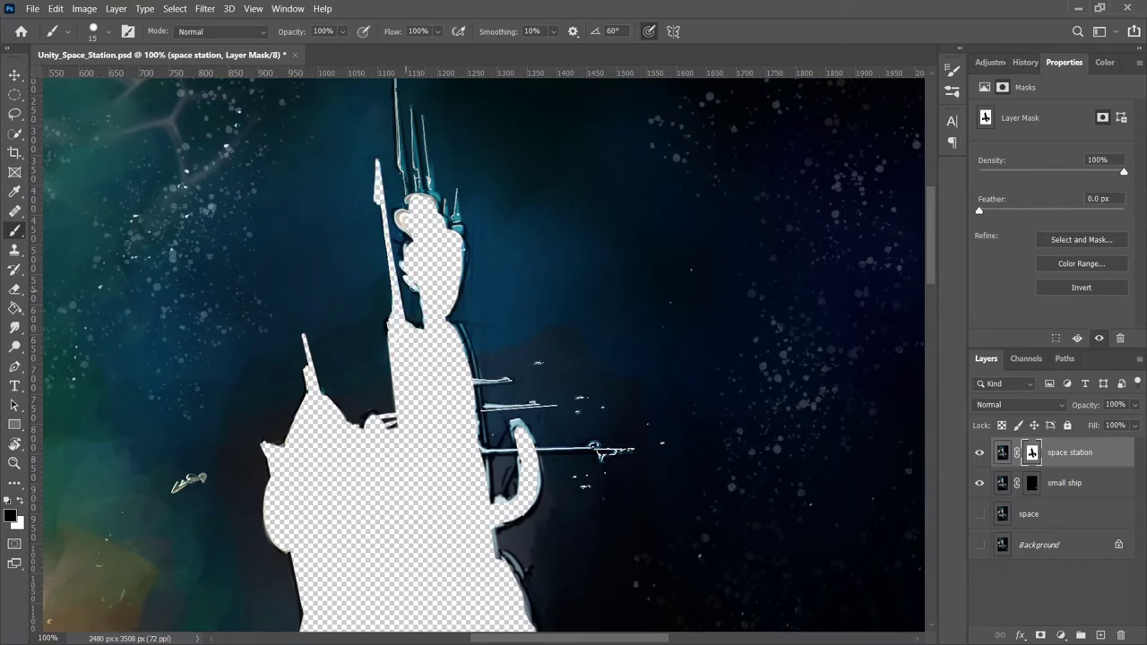
drag(414, 287, 405, 340)
mouse_move(386, 220)
mouse_down()
mouse_move(386, 123)
mouse_move(408, 287)
mouse_up()
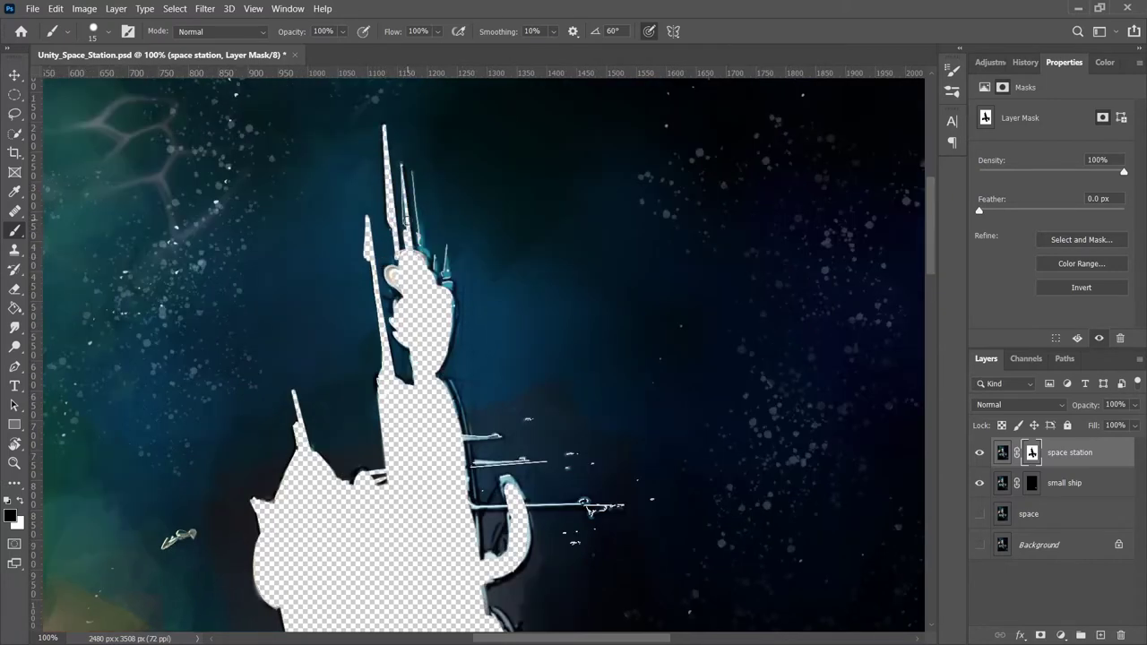
drag(412, 172, 424, 249)
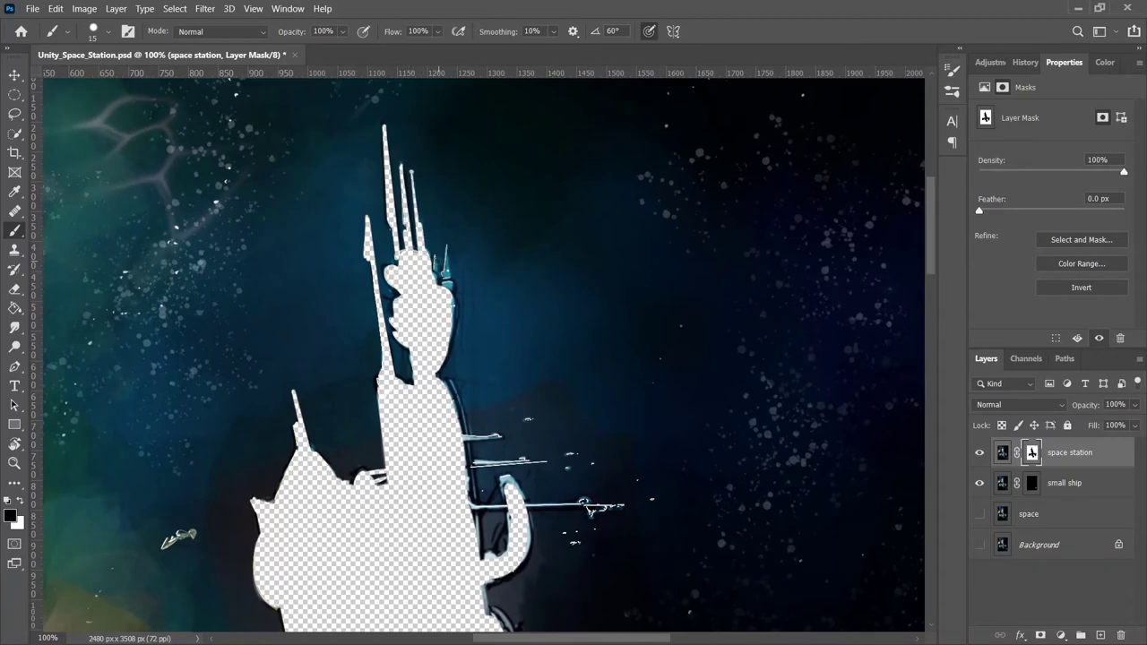
Reveal the central mast's right edge and the upper and lower beams.
drag(427, 391, 298, 154)
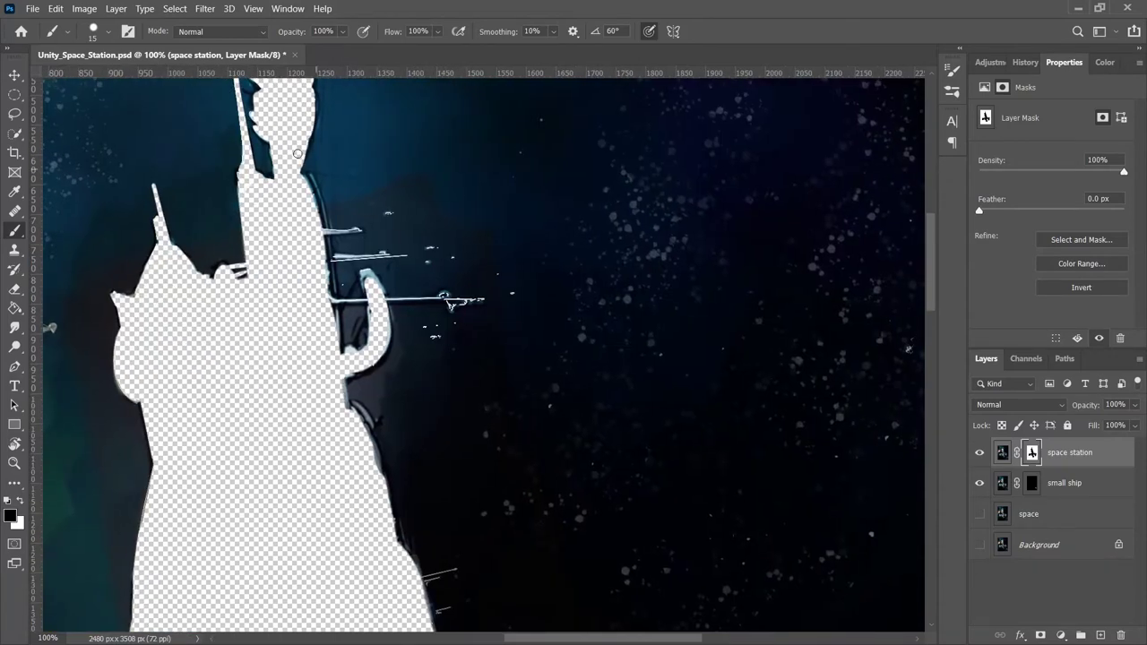
drag(320, 212, 335, 348)
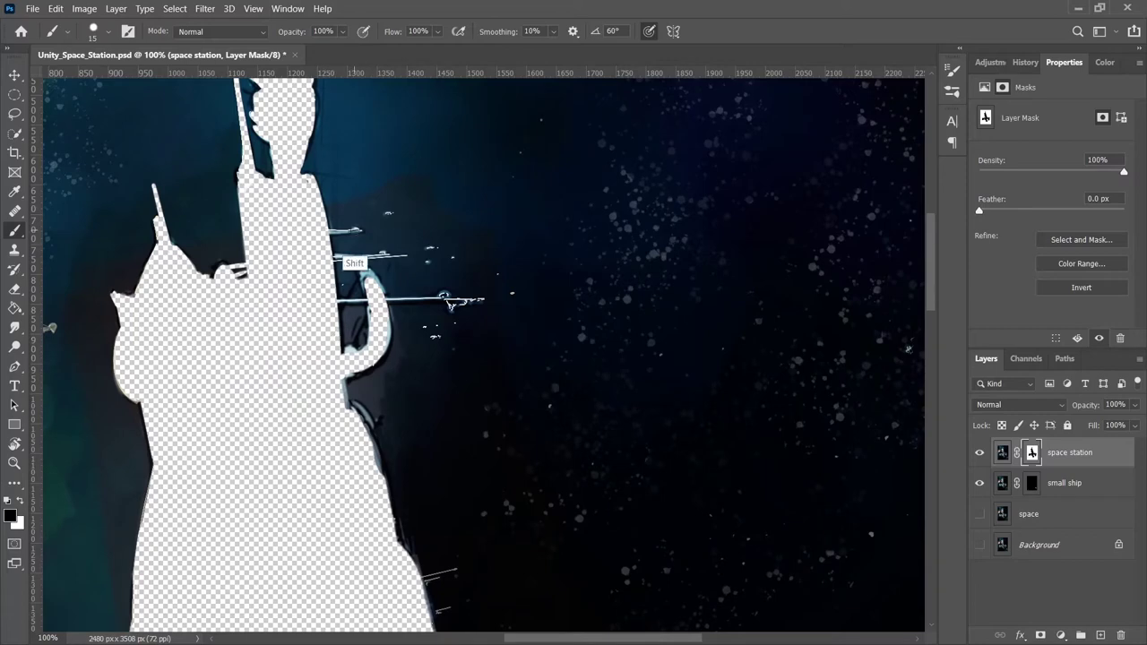
drag(332, 256, 408, 256)
drag(385, 300, 484, 300)
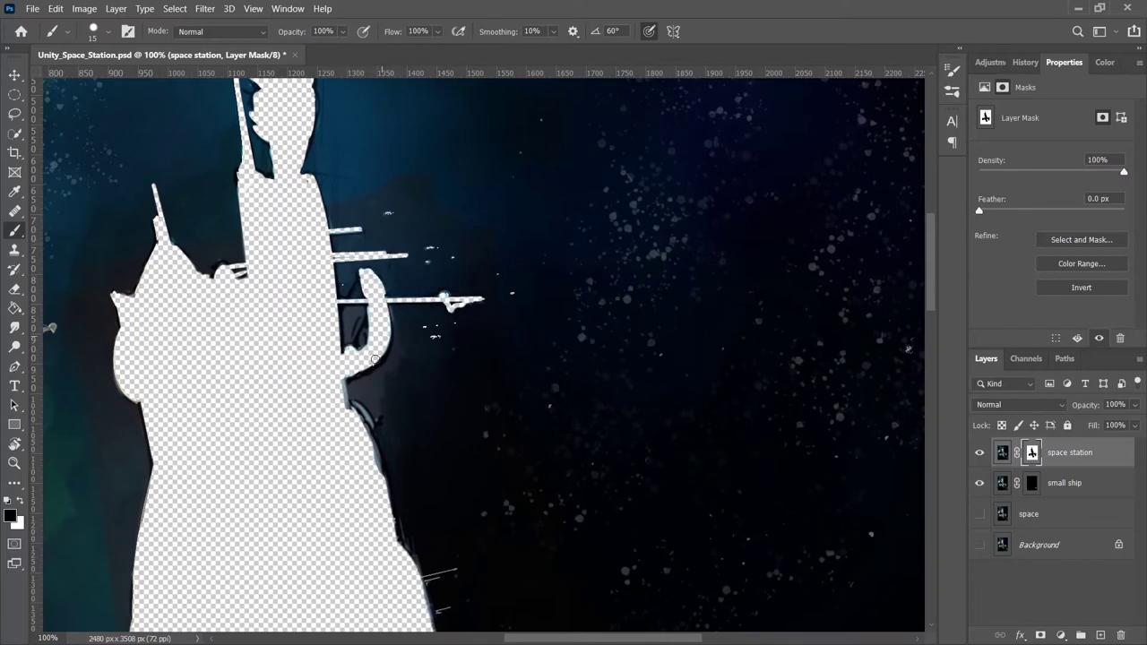
drag(342, 394, 335, 182)
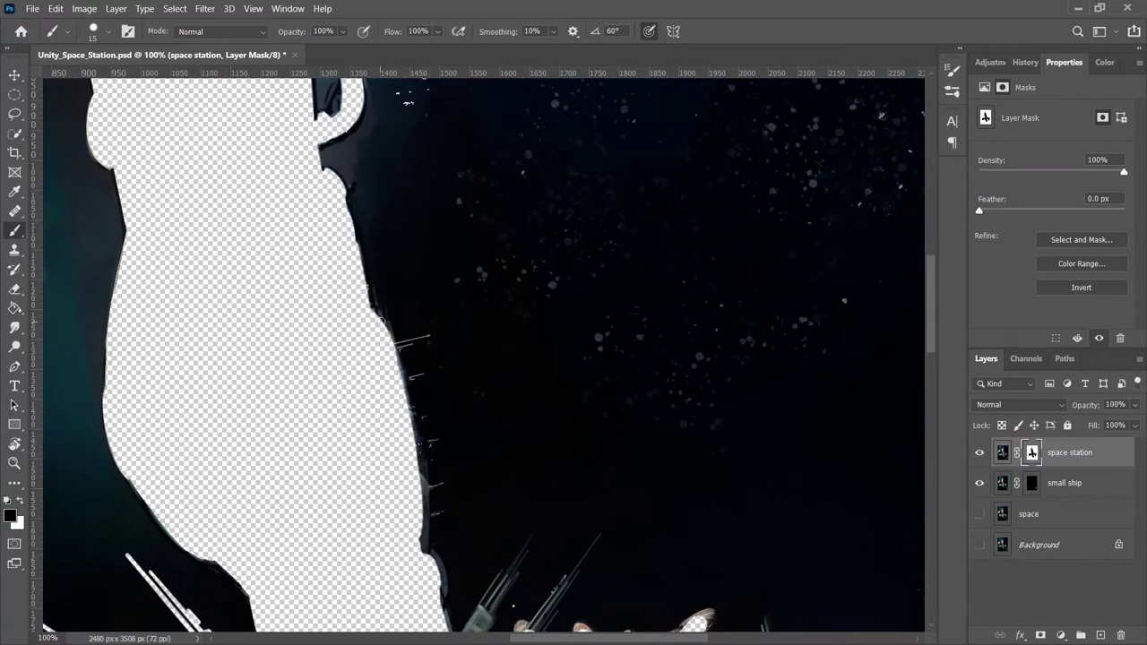
With a fine 9 px brush, paint white on the mask to restore the station's thin beams.
key(bracketleft)
shift+click(402, 349)
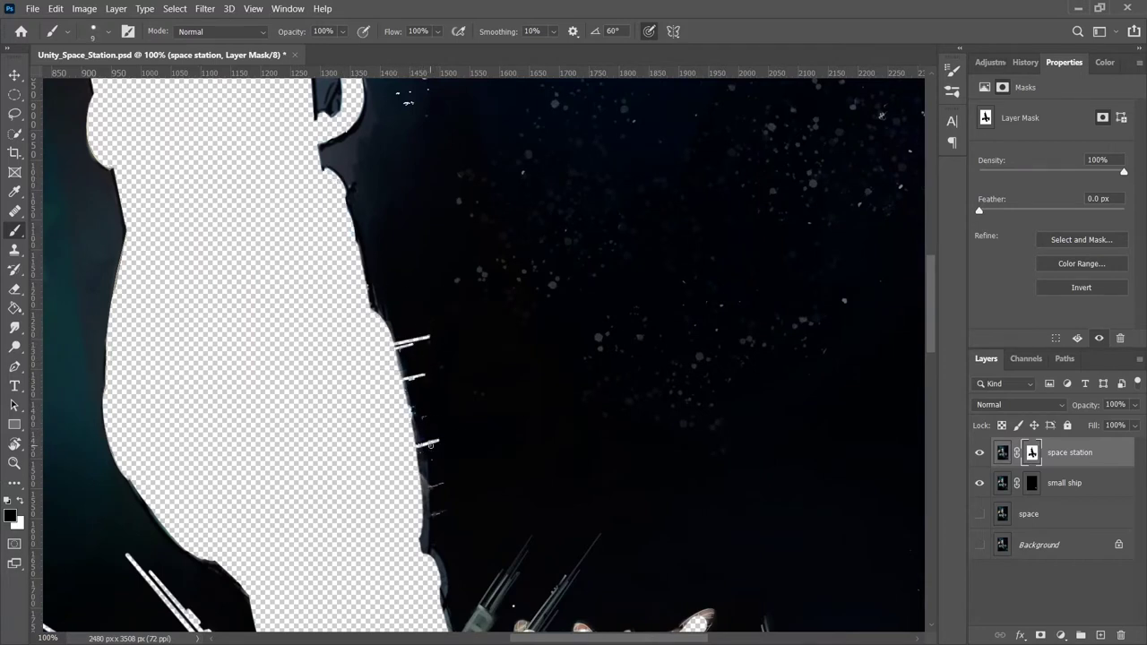
alt+right_click(421, 476)
mouse_move(411, 484)
mouse_down()
mouse_move(345, 227)
mouse_move(414, 365)
mouse_up()
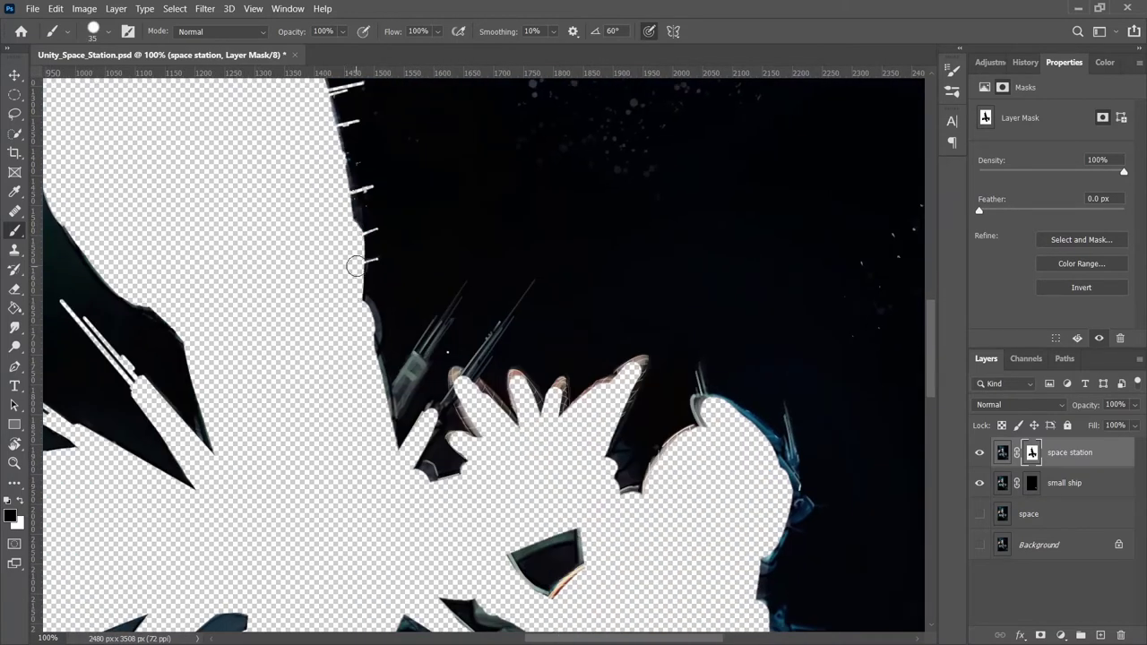
alt+right_click(430, 340)
mouse_move(415, 362)
mouse_down()
mouse_move(472, 275)
mouse_move(466, 297)
mouse_up()
mouse_move(500, 381)
mouse_down()
mouse_move(382, 422)
mouse_move(417, 319)
mouse_up()
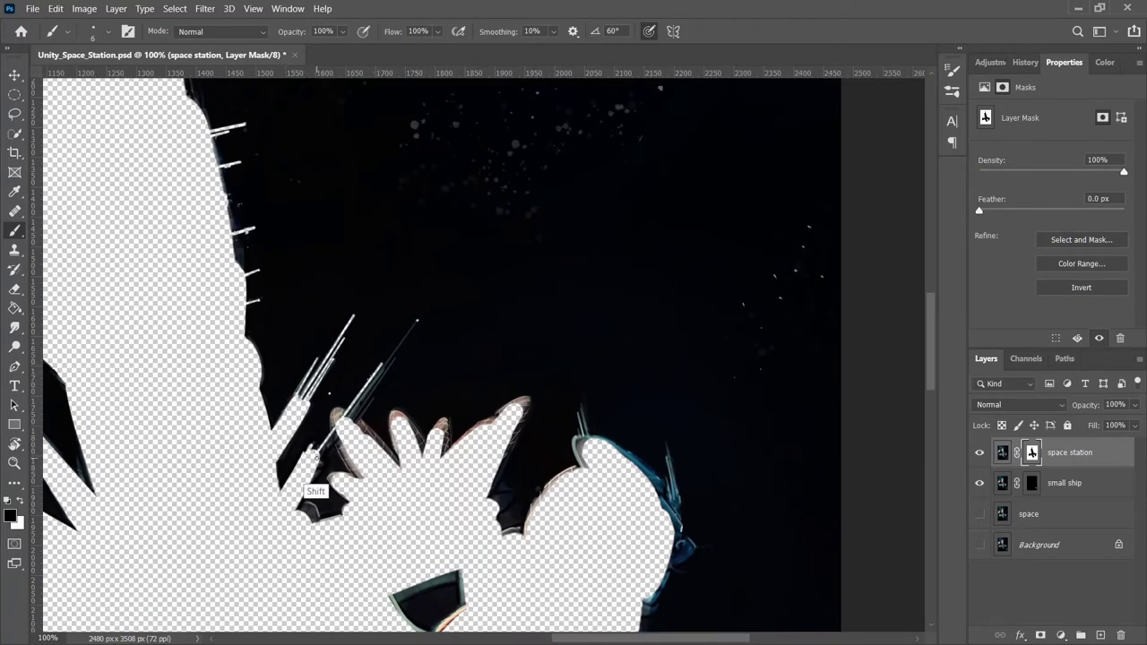
With a larger brush, paint out dark remnants near the beam tip and left finger edge.
alt+right_click(369, 371)
drag(369, 371, 335, 267)
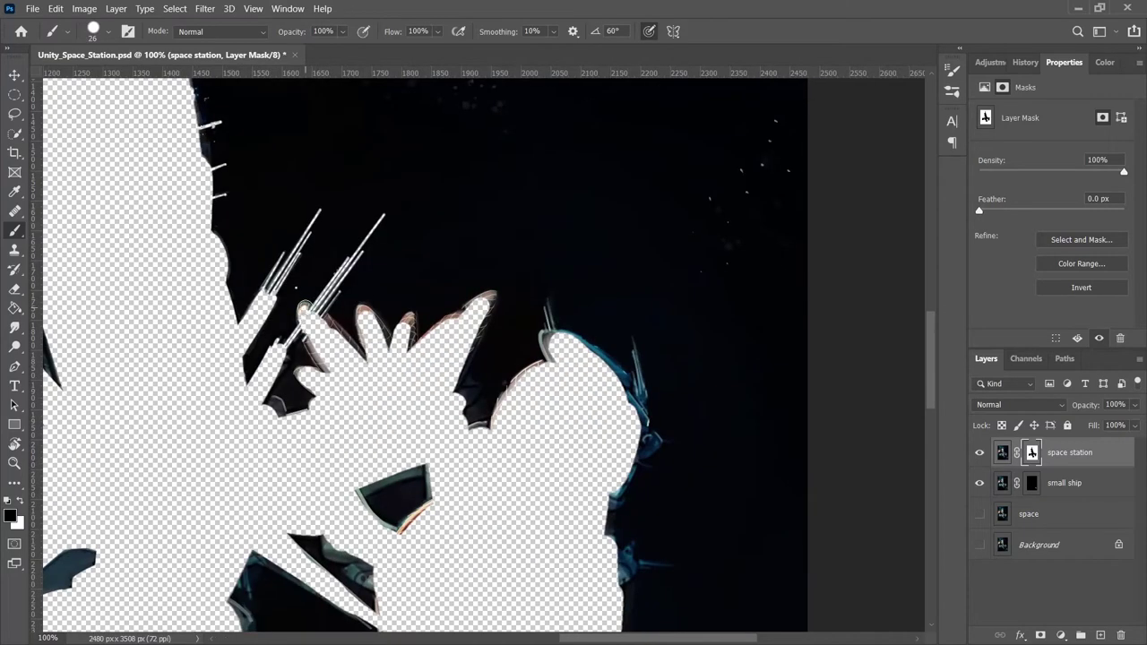
drag(318, 314, 395, 419)
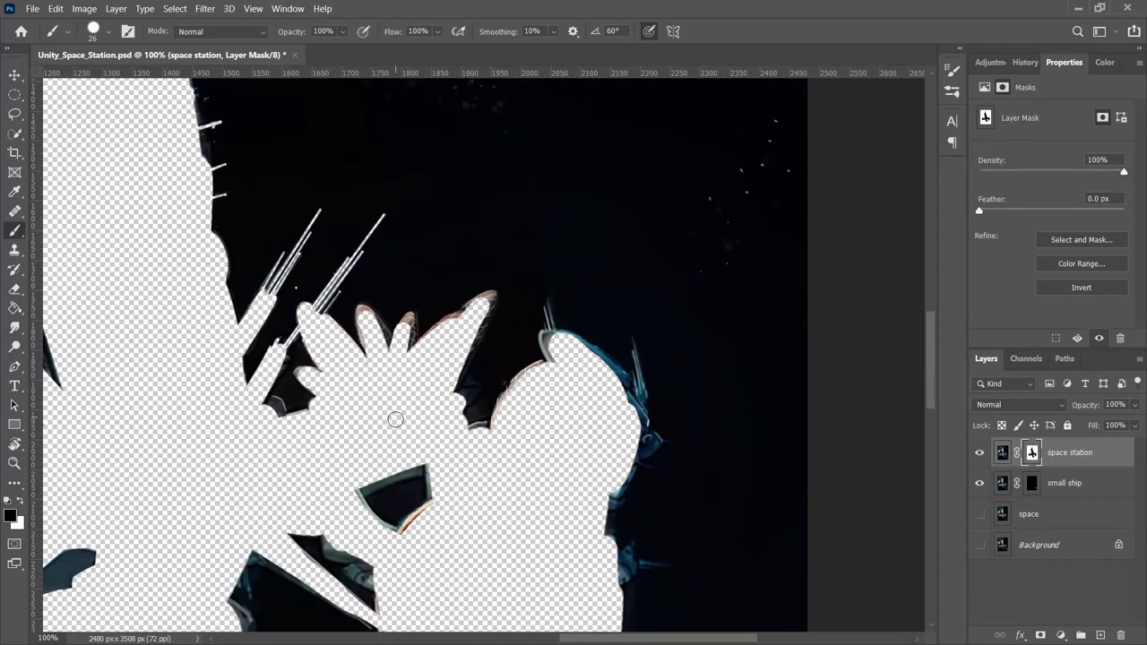
drag(315, 377, 315, 410)
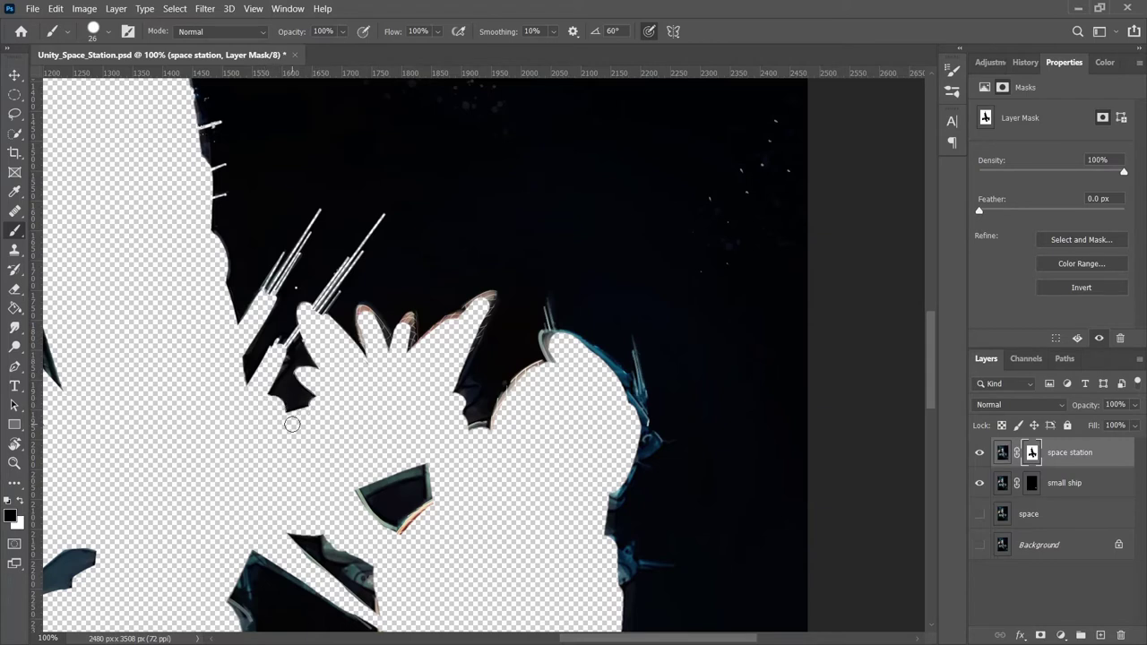
drag(360, 309, 475, 363)
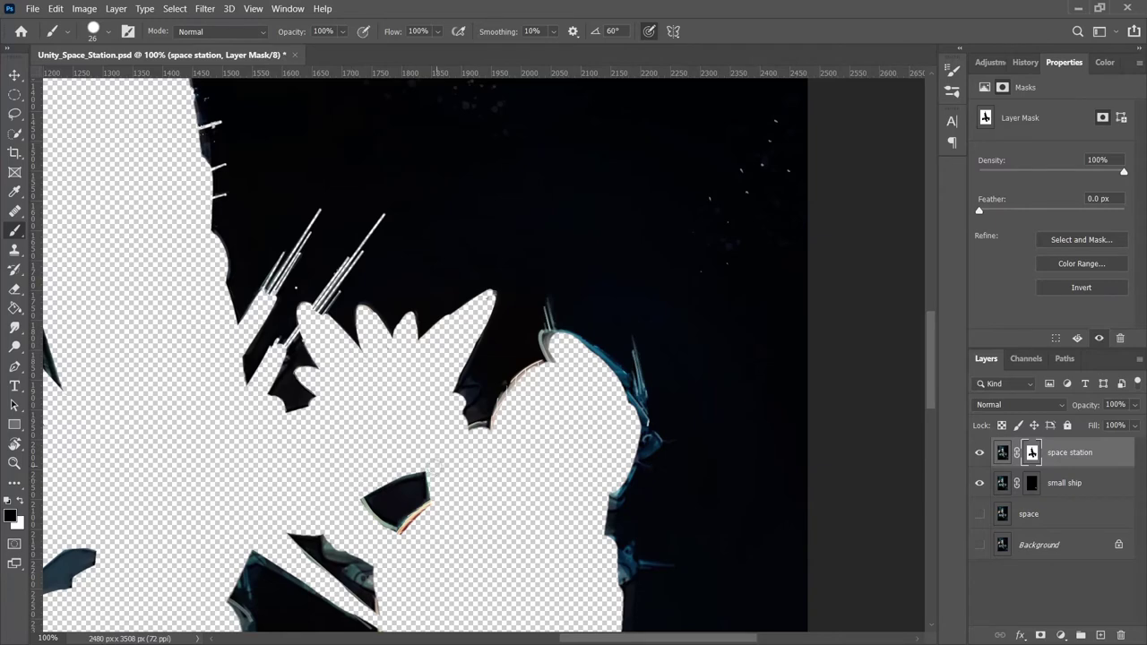
drag(409, 543, 346, 373)
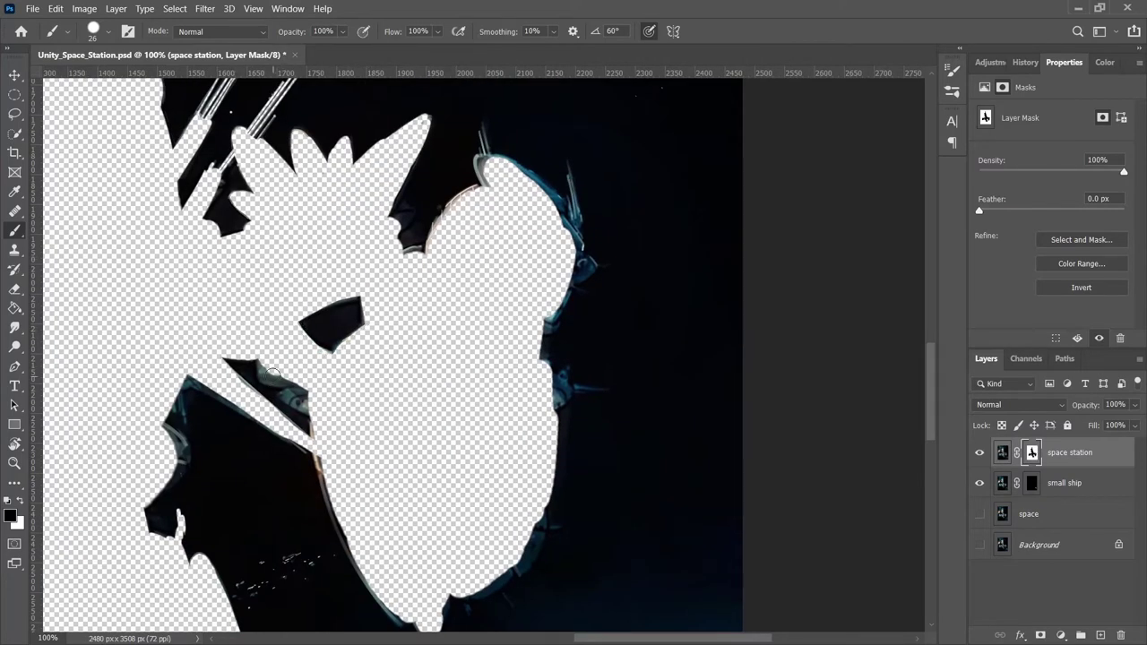
Remove the reddish, bluish and dark fringes along the station's right mask edge.
mouse_move(272, 372)
mouse_down()
mouse_move(292, 389)
mouse_move(285, 380)
mouse_up()
drag(464, 184, 403, 266)
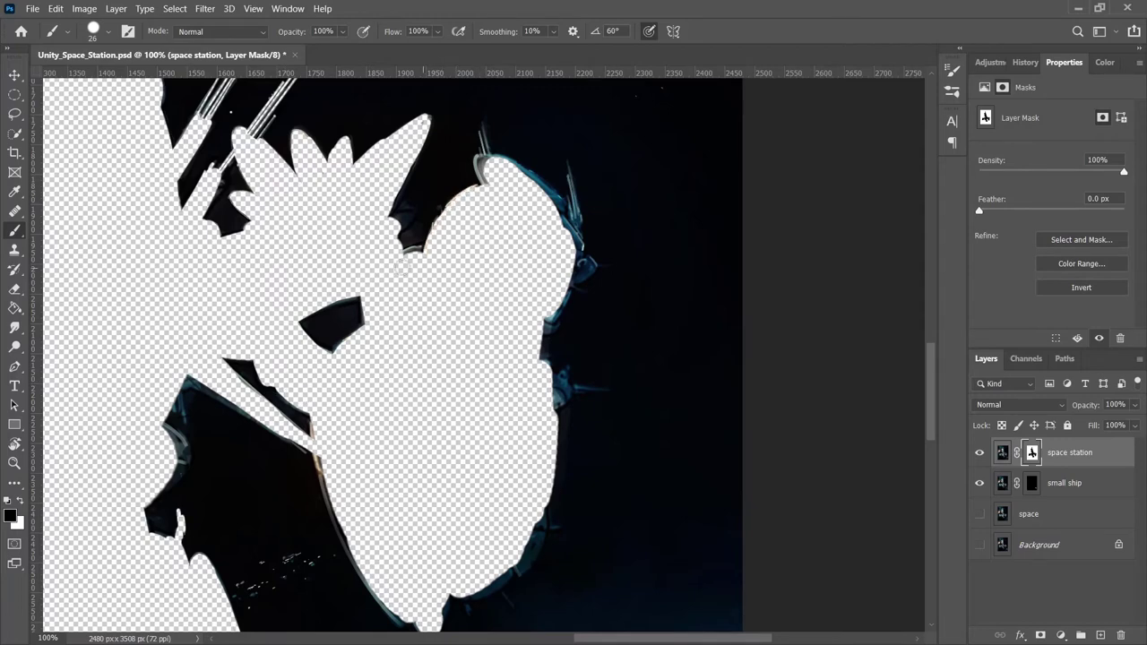
drag(494, 160, 563, 215)
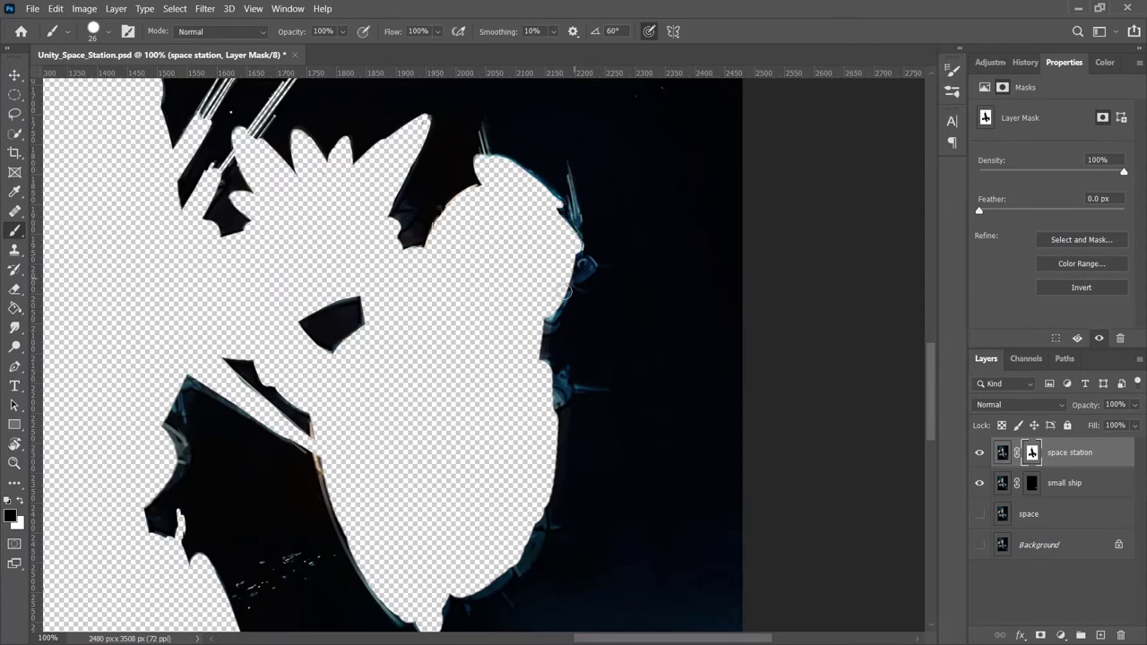
drag(590, 265, 553, 316)
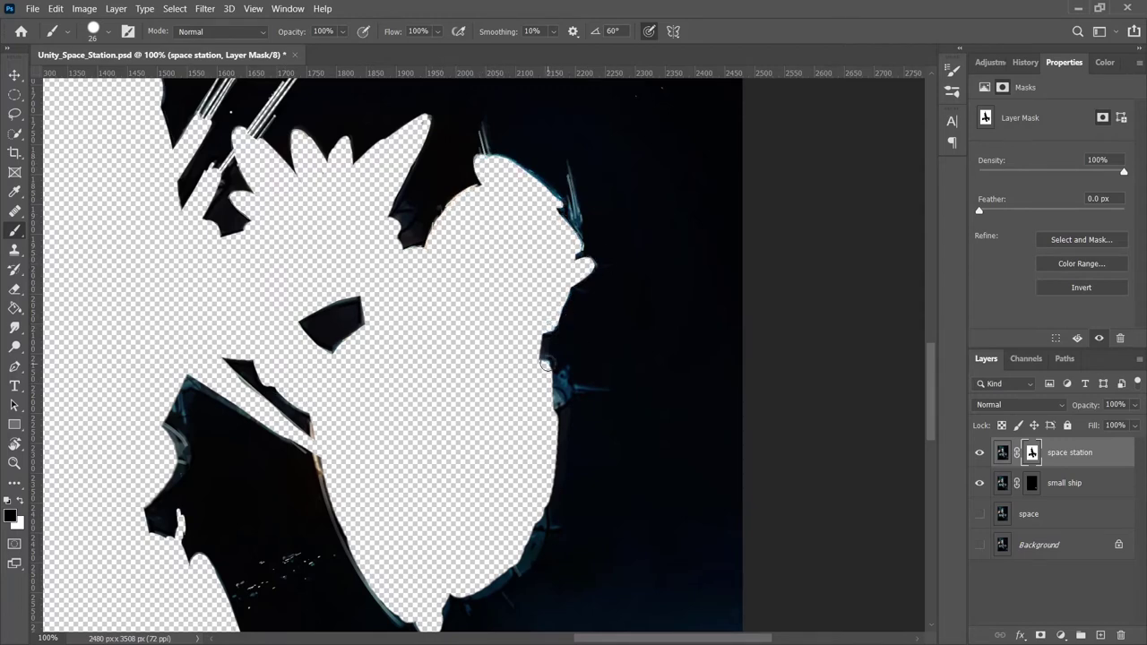
mouse_move(564, 372)
mouse_down()
mouse_move(562, 397)
mouse_move(564, 387)
mouse_up()
right_click(582, 366)
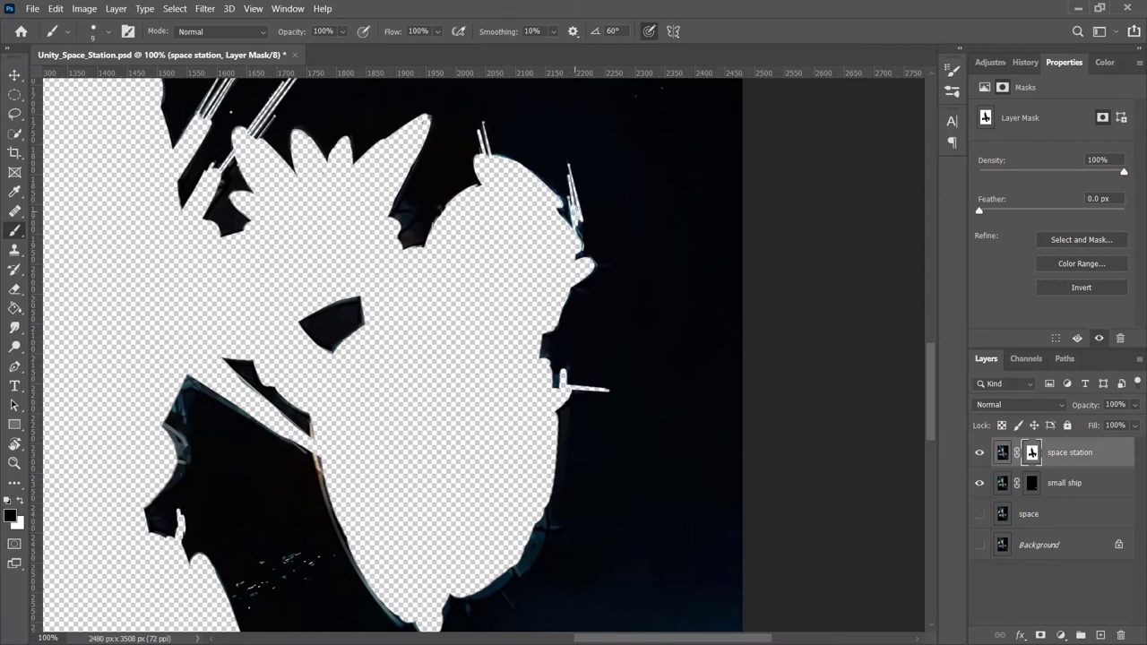
Paint out the bluish fringes on the station's left, upper-left and right edges.
drag(374, 392, 384, 282)
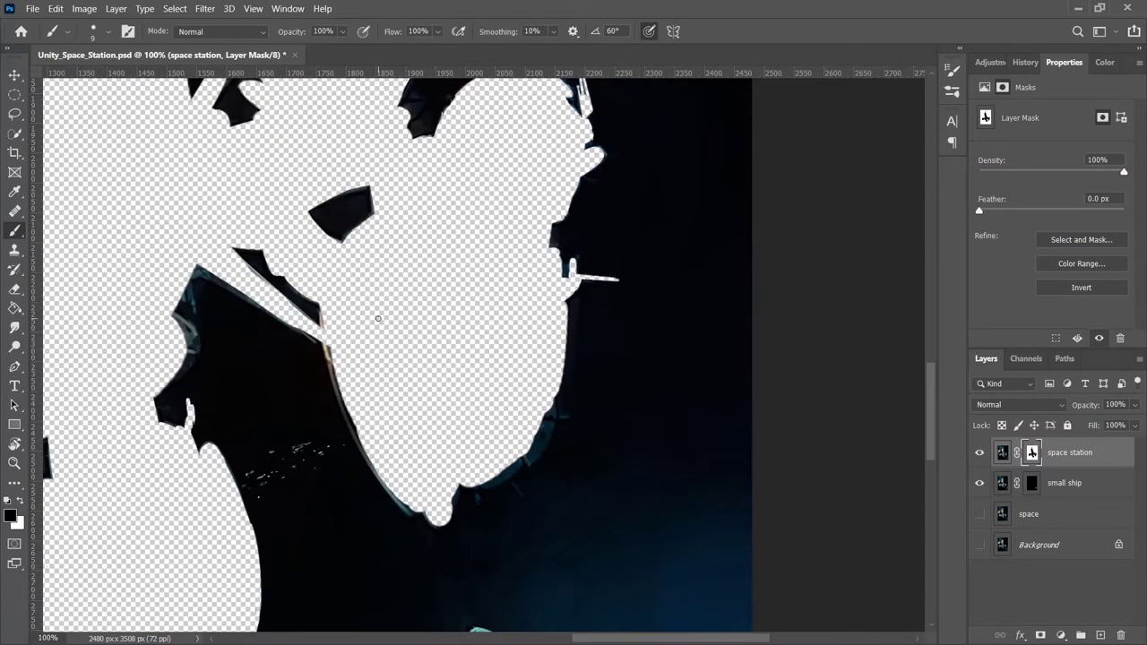
right_click(337, 303)
mouse_move(179, 311)
mouse_down()
mouse_move(167, 320)
mouse_move(184, 338)
mouse_up()
mouse_move(185, 223)
mouse_down()
mouse_move(335, 343)
mouse_move(213, 242)
mouse_up()
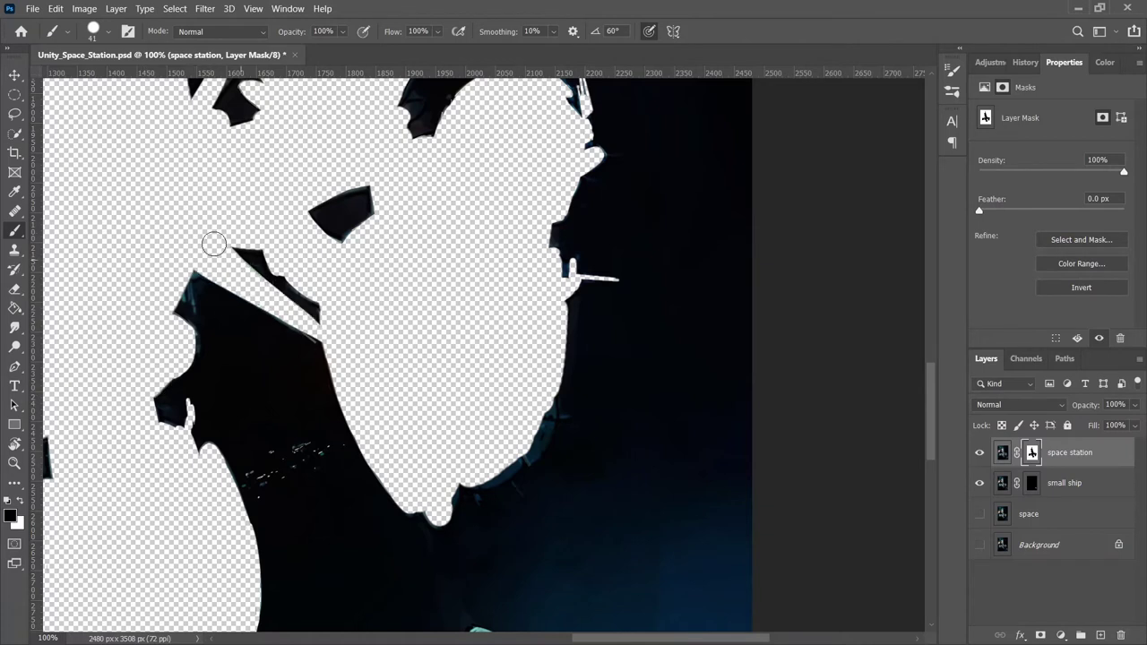
right_click(205, 259)
drag(188, 287, 190, 305)
mouse_move(561, 365)
mouse_down()
mouse_move(539, 446)
mouse_move(518, 465)
mouse_up()
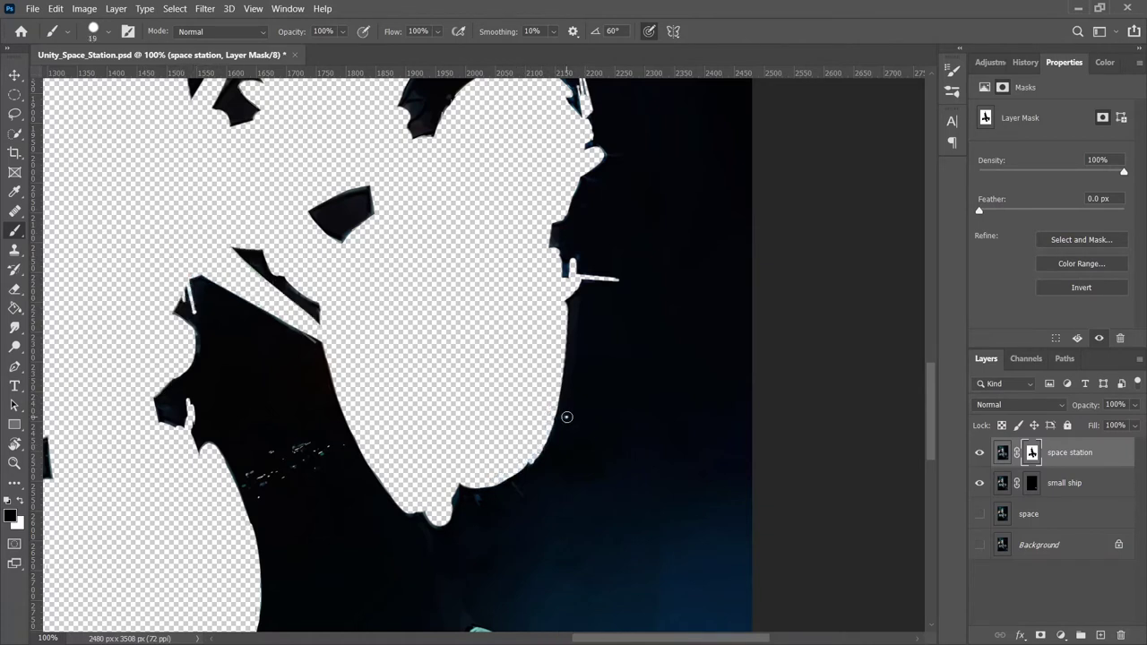
scroll(477, 505, up, 3)
scroll(584, 345, up, 3)
scroll(555, 367, up, 3)
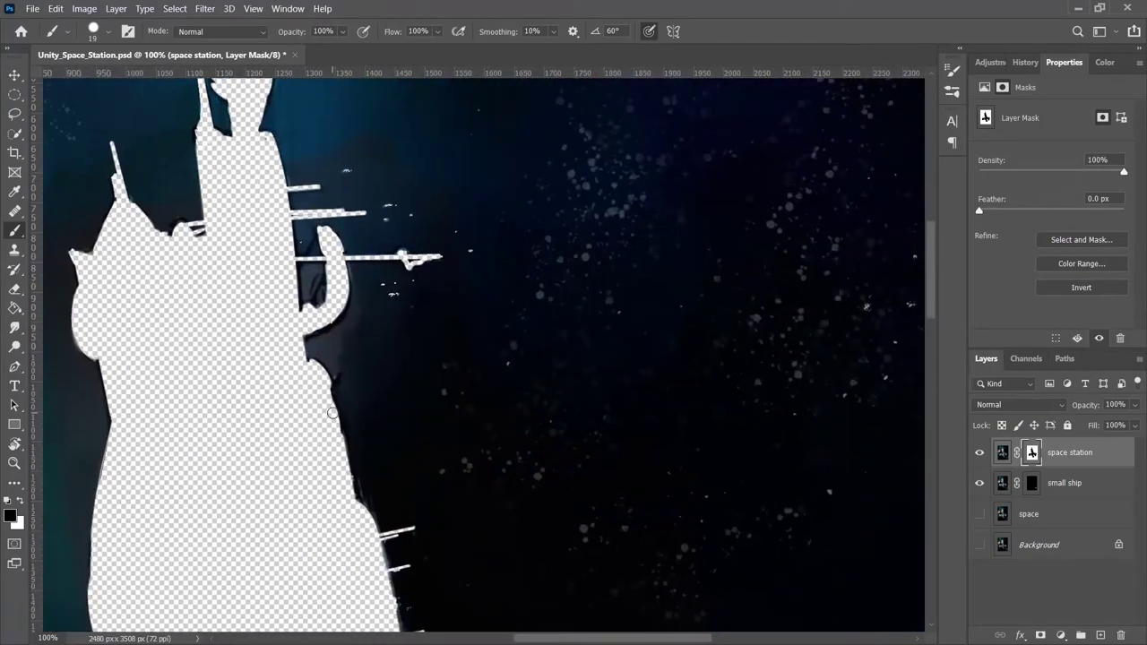
scroll(520, 394, left, 5)
mouse_move(520, 394)
mouse_down()
mouse_move(565, 468)
mouse_move(526, 331)
mouse_move(313, 439)
mouse_move(486, 378)
mouse_up()
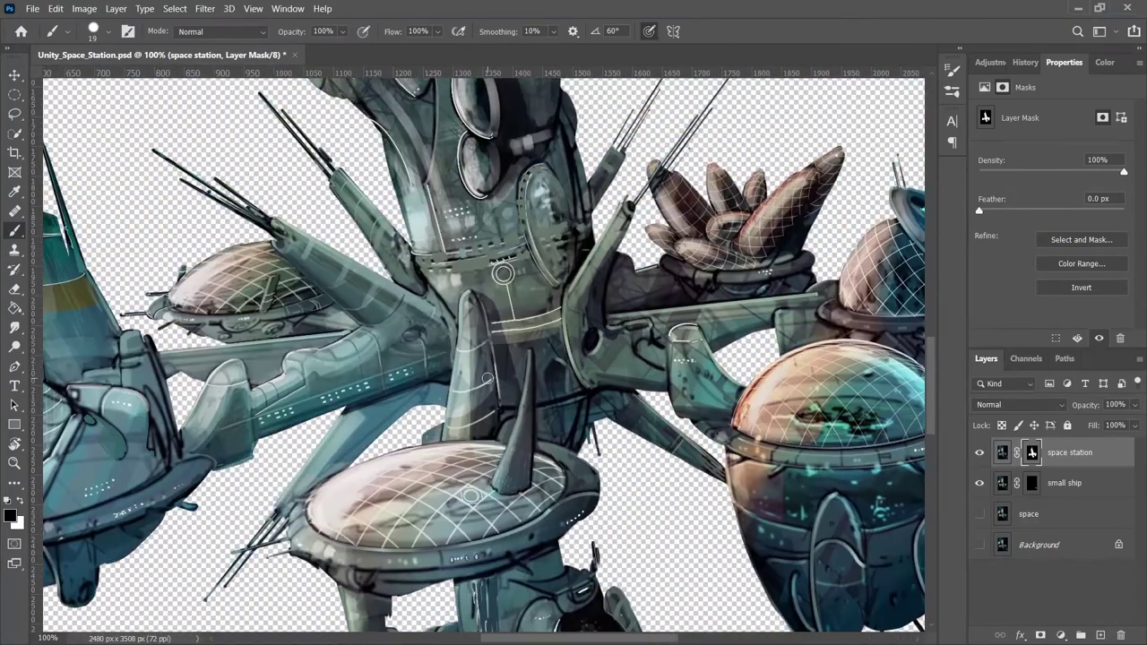
shift+click(1031, 483)
shift+click(1031, 484)
shift+click(1031, 484)
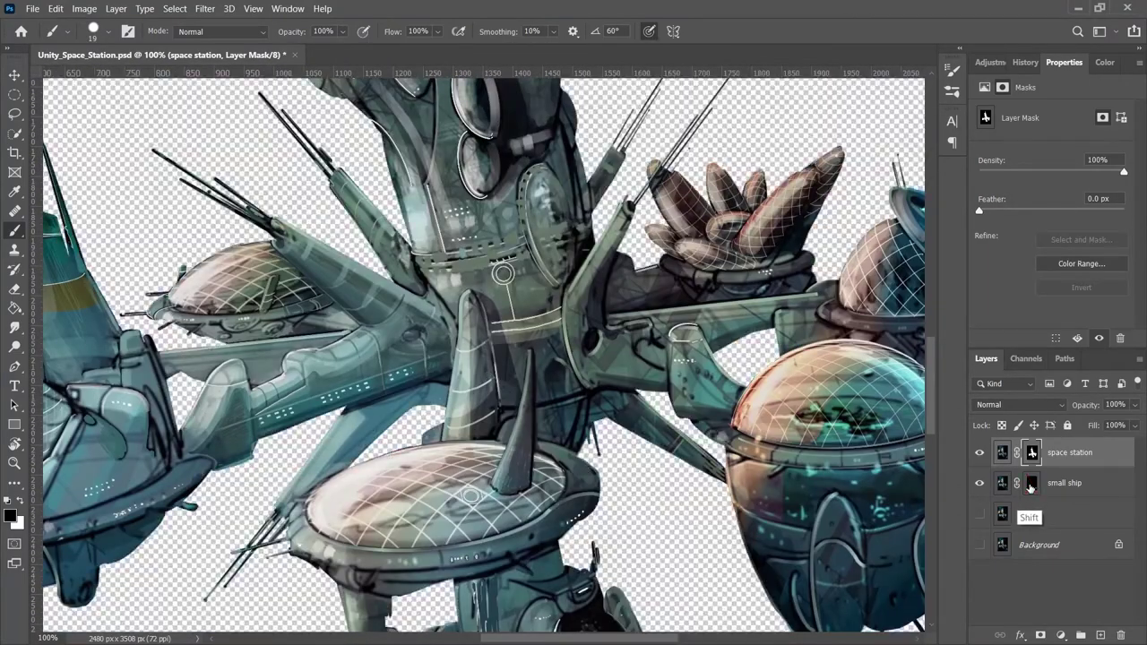
shift+click(1031, 484)
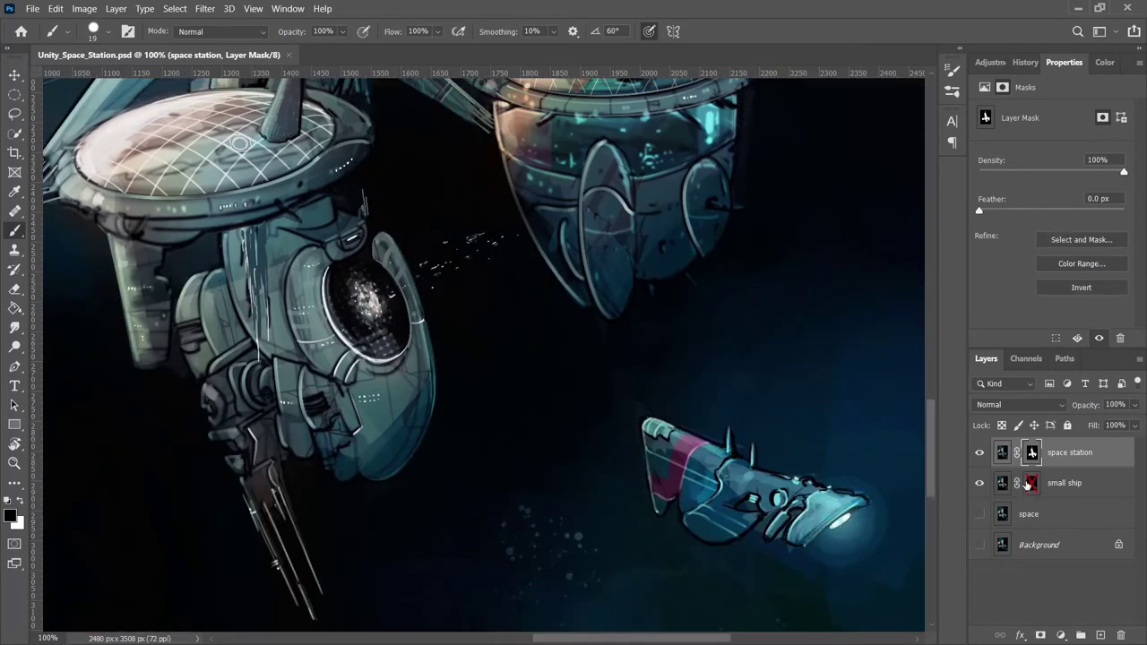
shift+click(1031, 483)
shift+click(1031, 484)
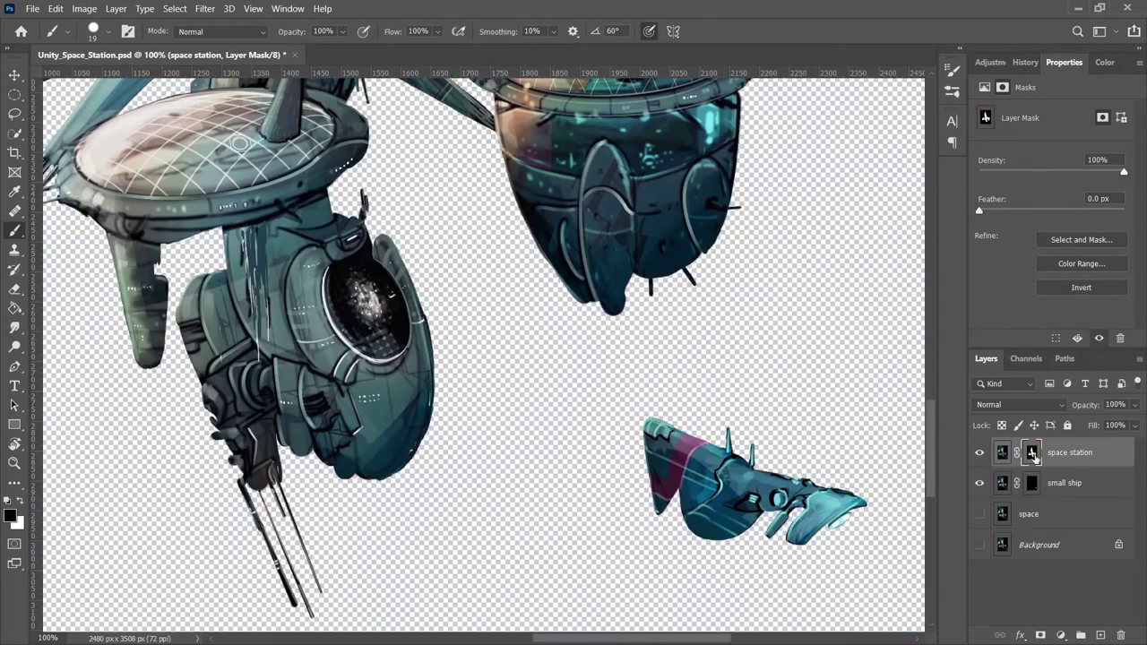
key(ctrl+minus)
key(ctrl+minus)
key(ctrl+minus)
key(ctrl+minus)
key(ctrl+minus)
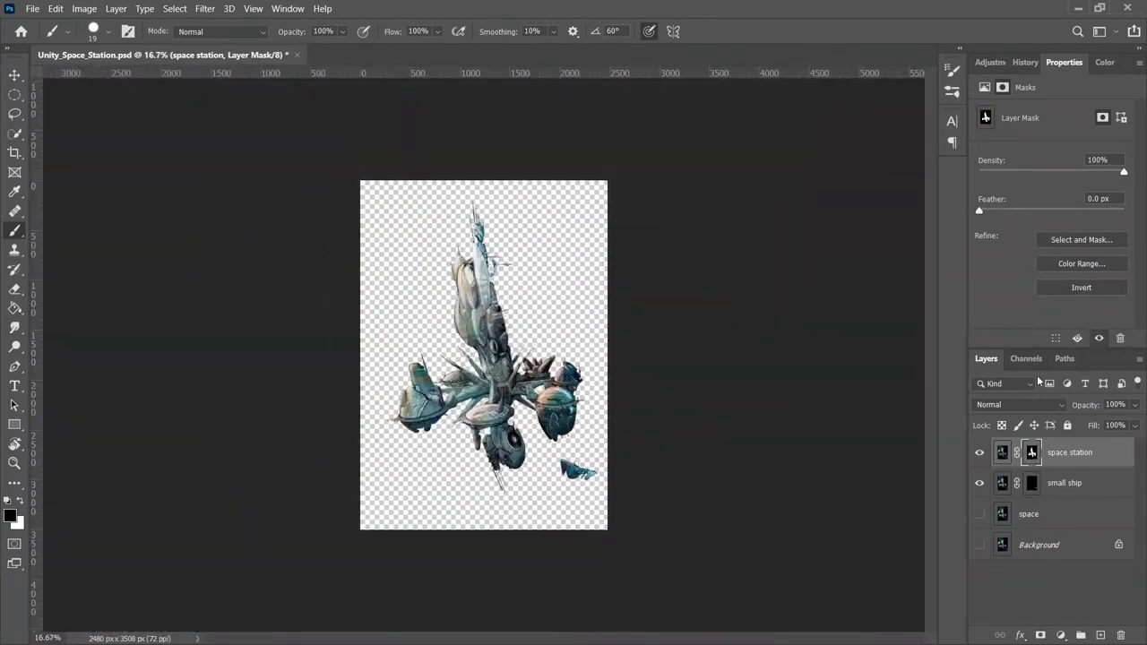
click(980, 513)
ctrl+click(1031, 453)
Duplicate the space layer and name the copy 'small ship 2'.
click(1040, 513)
key(ctrl+j)
double_click(1052, 511)
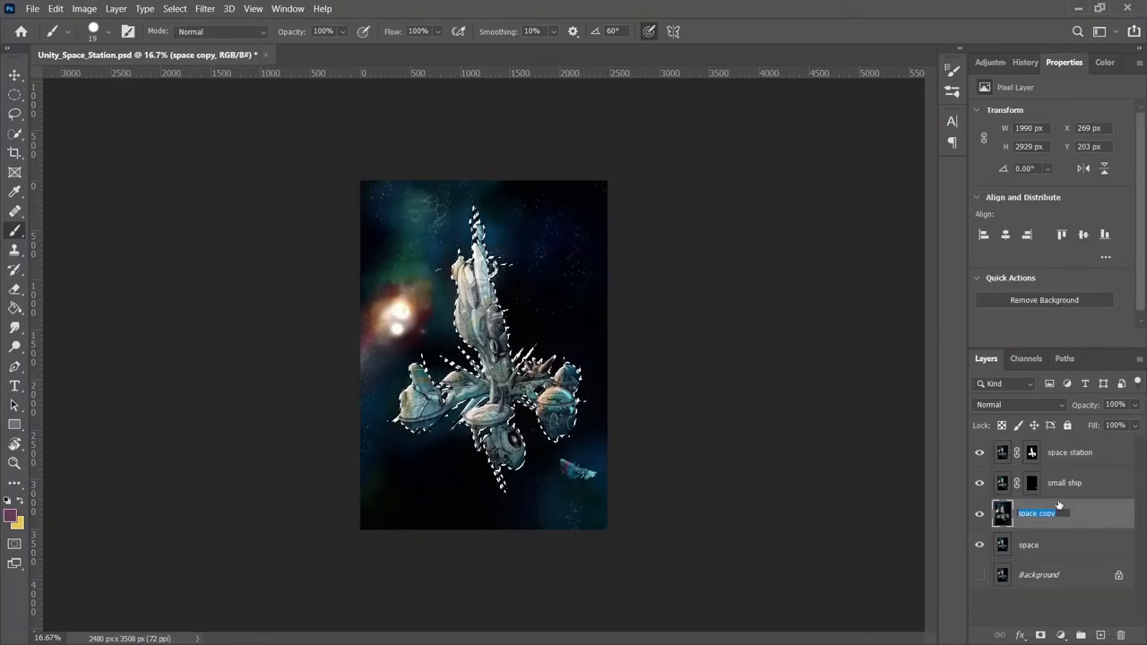
text(small ship 2)
click(1055, 544)
key(alt+s)
Expand the station selection by 30 px, Content-Aware fill it, hide upper layers and deselect.
key(m)
key(e)
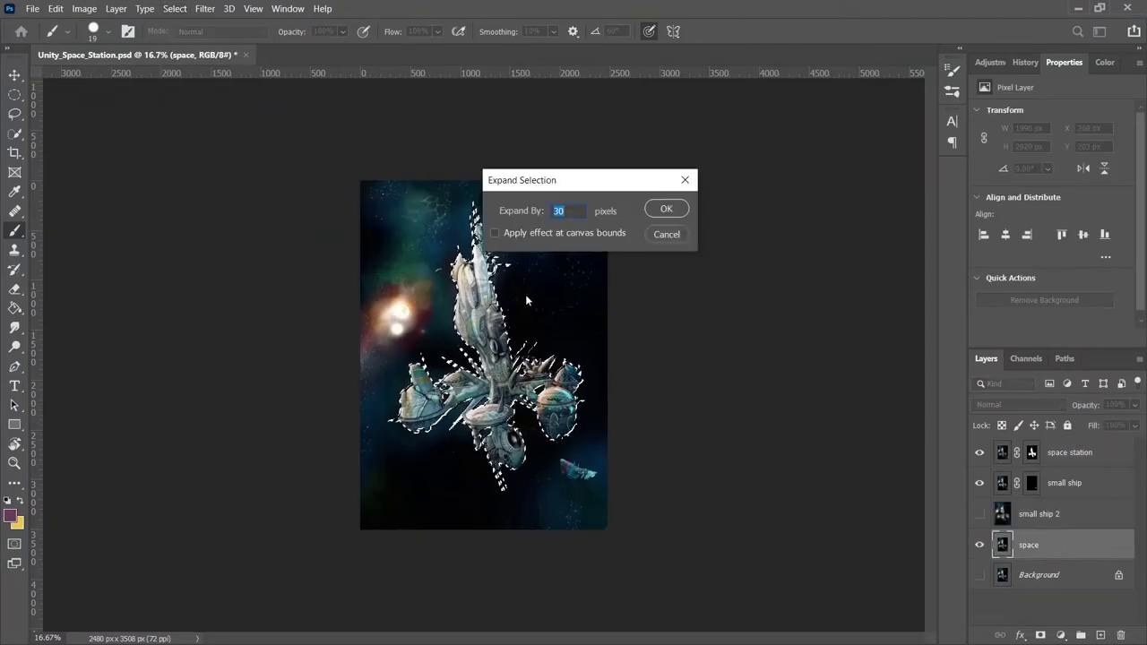
key(Return)
key(shift+BackSpace)
key(Return)
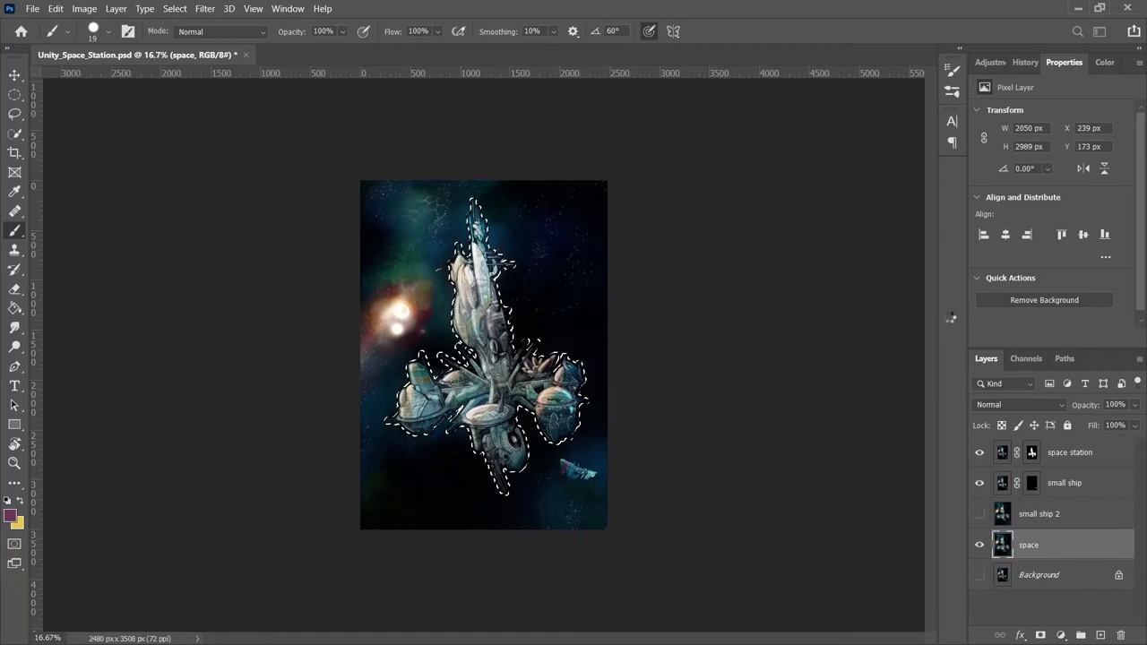
drag(979, 452, 979, 482)
key(ctrl+d)
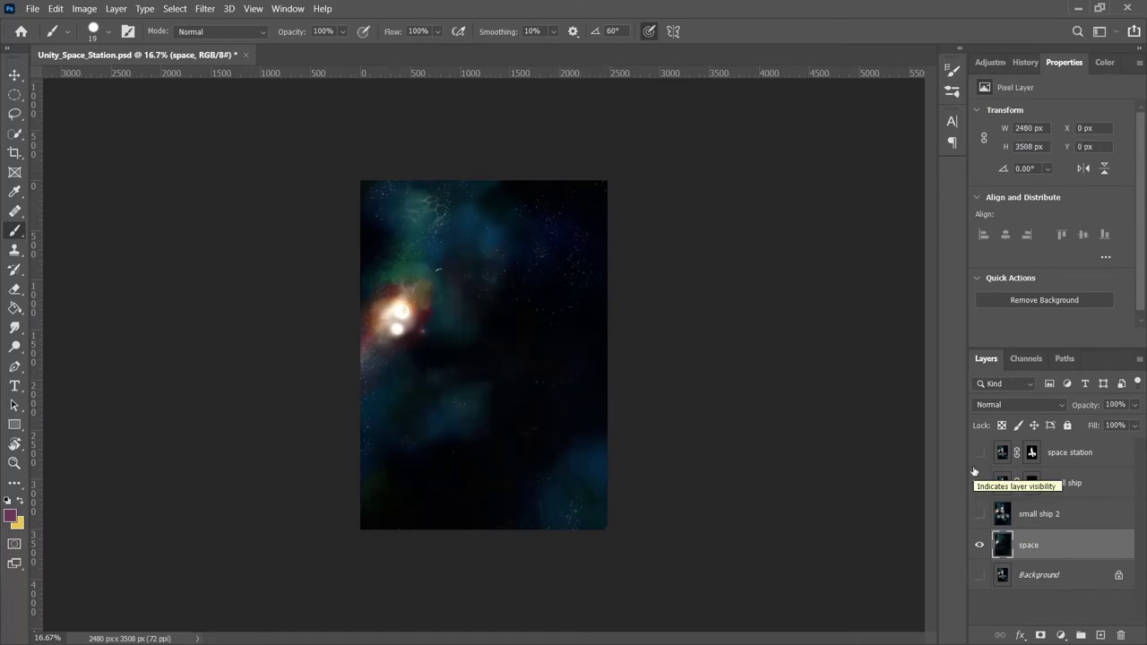
Give small ship 2 a hide-all mask and paint in the tiny second ship with a small brush.
click(979, 514)
click(1039, 513)
key(ctrl+1)
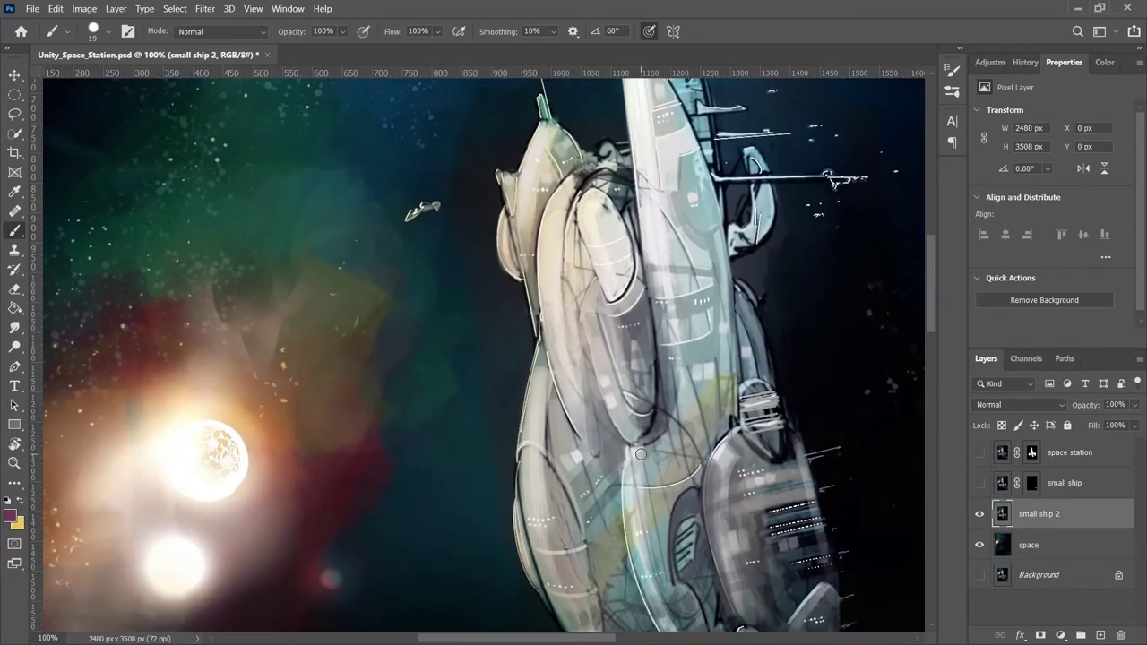
alt+click(1040, 635)
scroll(483, 367, up, 5)
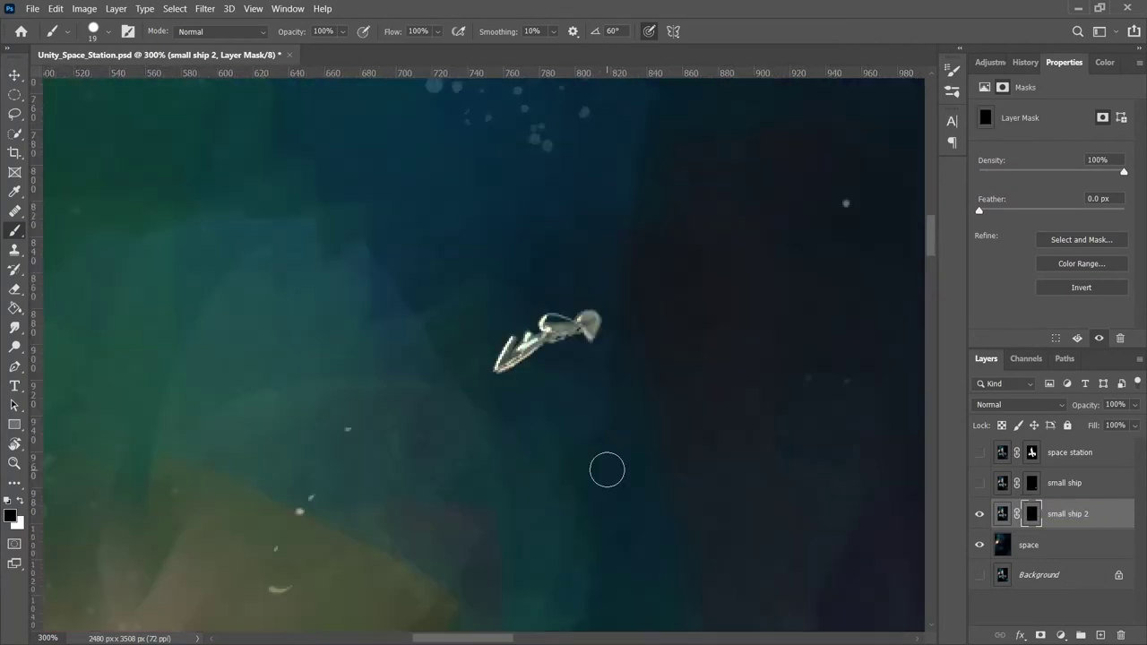
key(d)
key(bracketleft)
key(bracketleft)
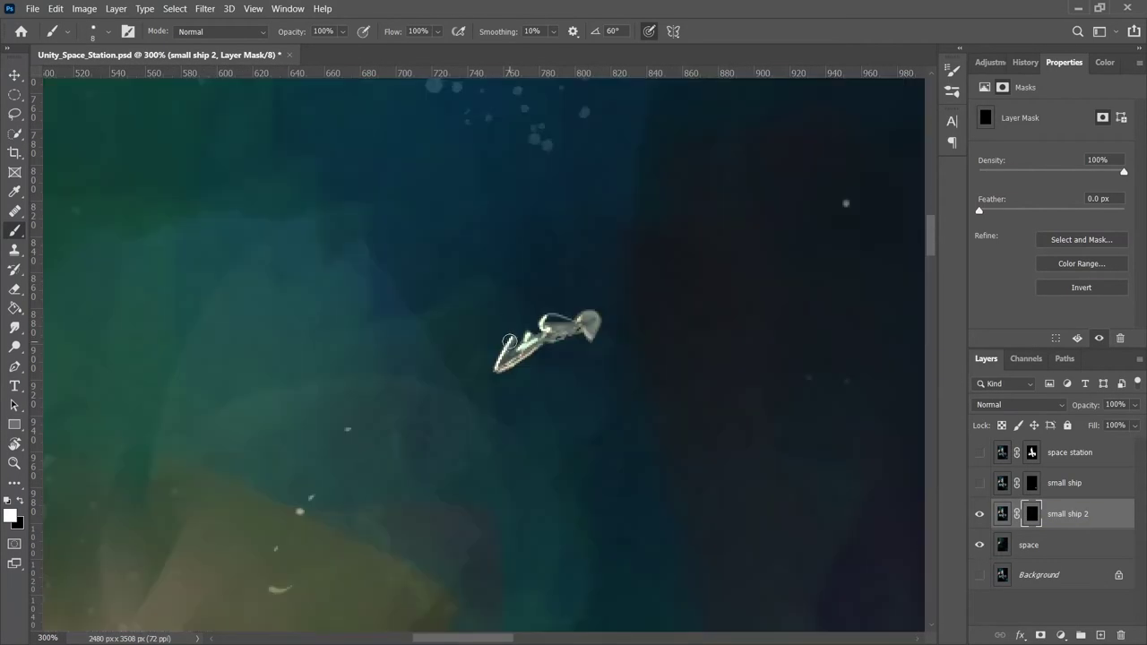
click(979, 544)
key(x)
click(979, 546)
key(x)
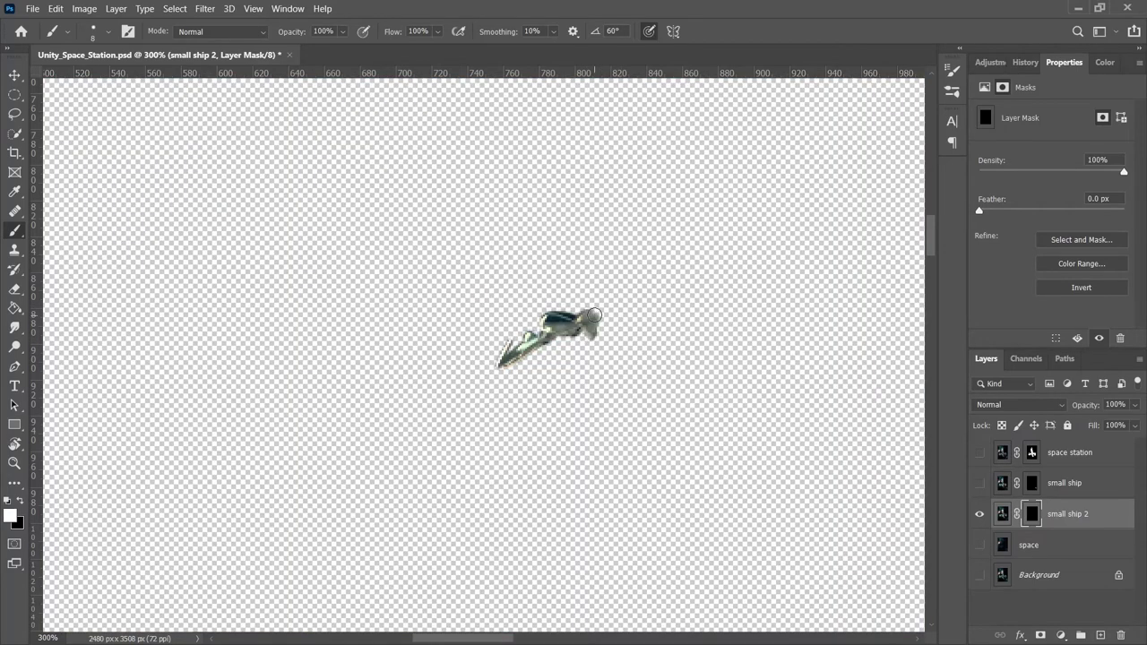
key(x)
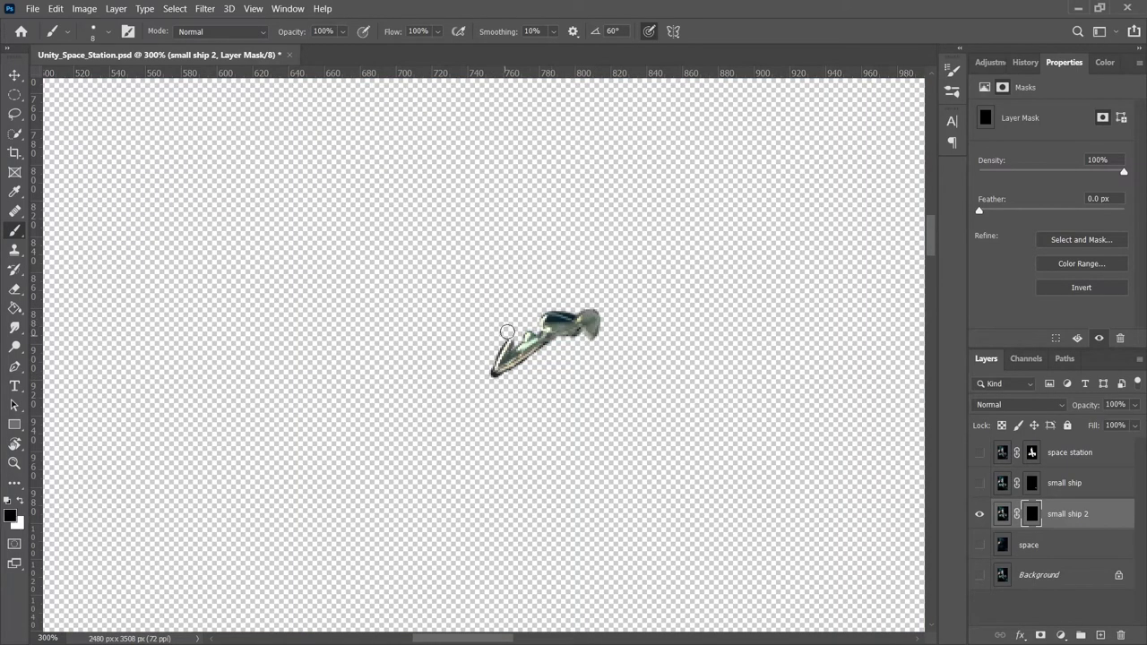
Restore all layer visibility, zoom back out, and save the PSD with Background selected.
alt+click(978, 514)
click(978, 545)
key(ctrl+plus)
key(ctrl+plus)
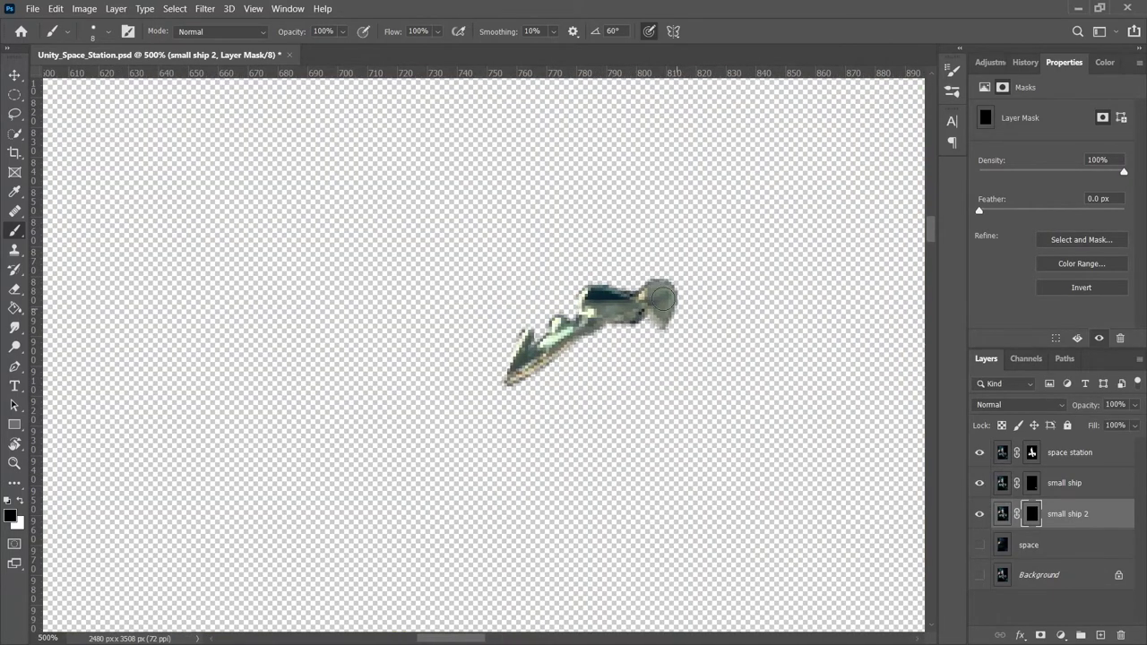
key(ctrl+minus)
key(ctrl+minus)
key(ctrl+minus)
key(ctrl+minus)
key(ctrl+minus)
click(978, 545)
key(ctrl+minus)
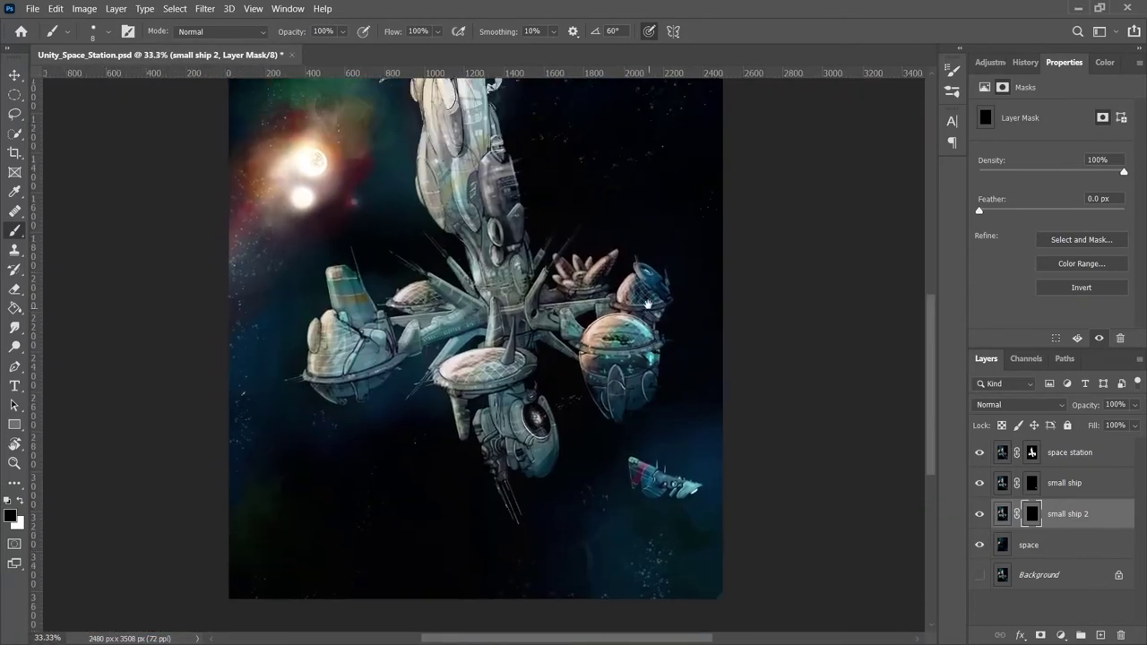
click(1091, 574)
key(ctrl+s)
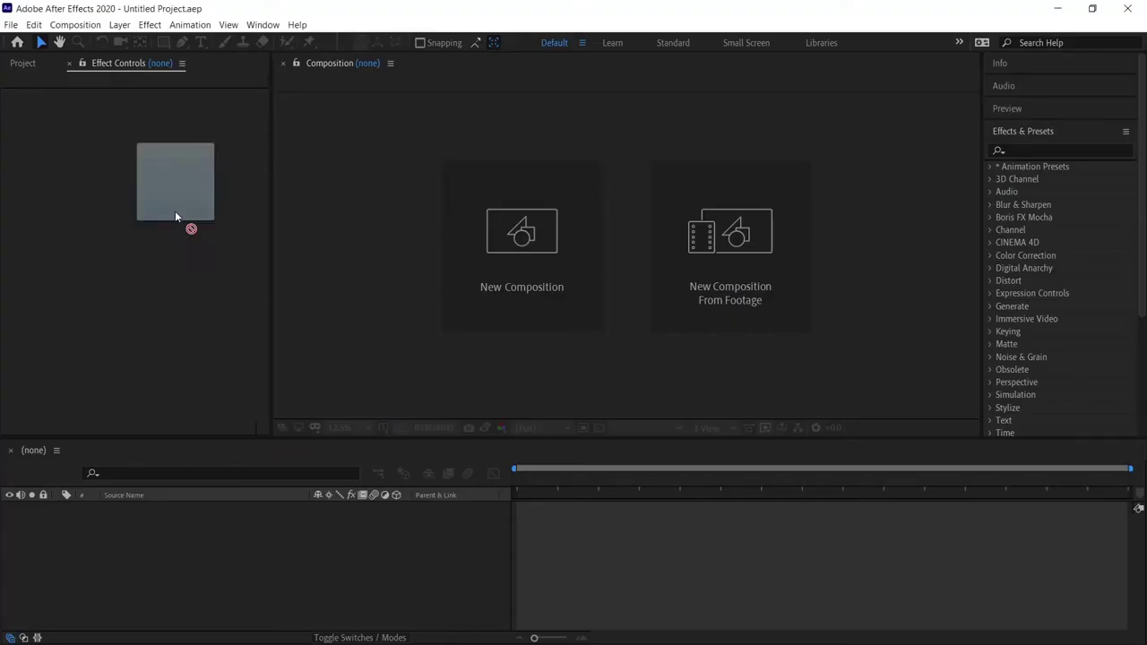
Import the Unity_Space_Station PSD as a composition and set its frame to 1920x1080.
drag(175, 211, 179, 215)
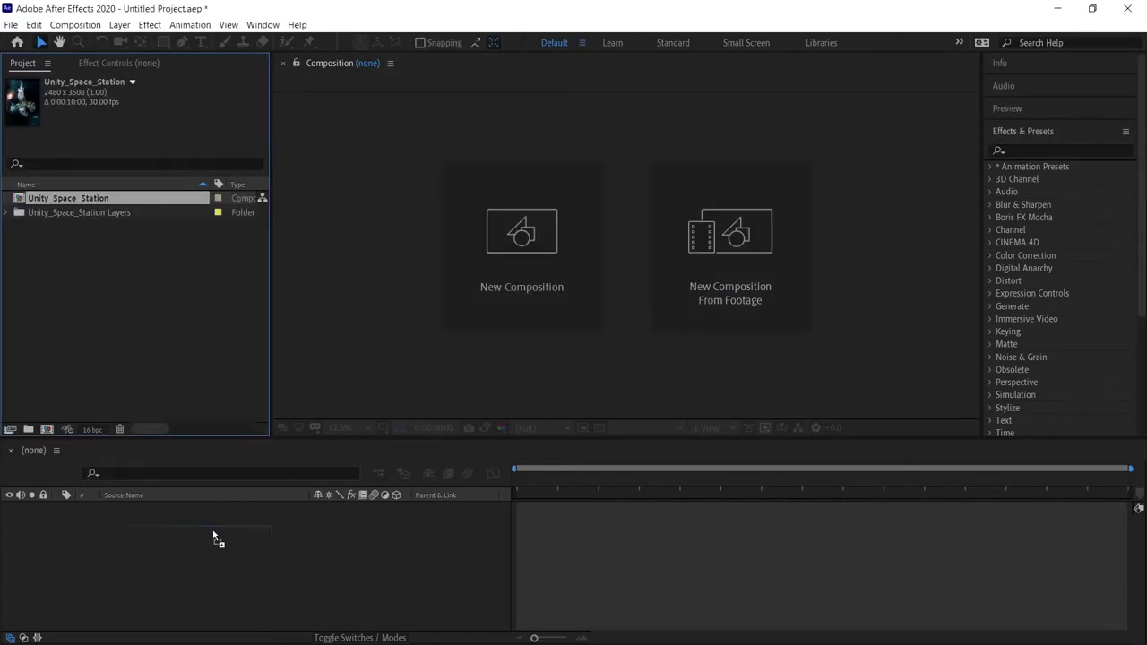
drag(217, 493, 213, 530)
click(150, 24)
click(186, 44)
click(349, 257)
text(1920)
key(Tab)
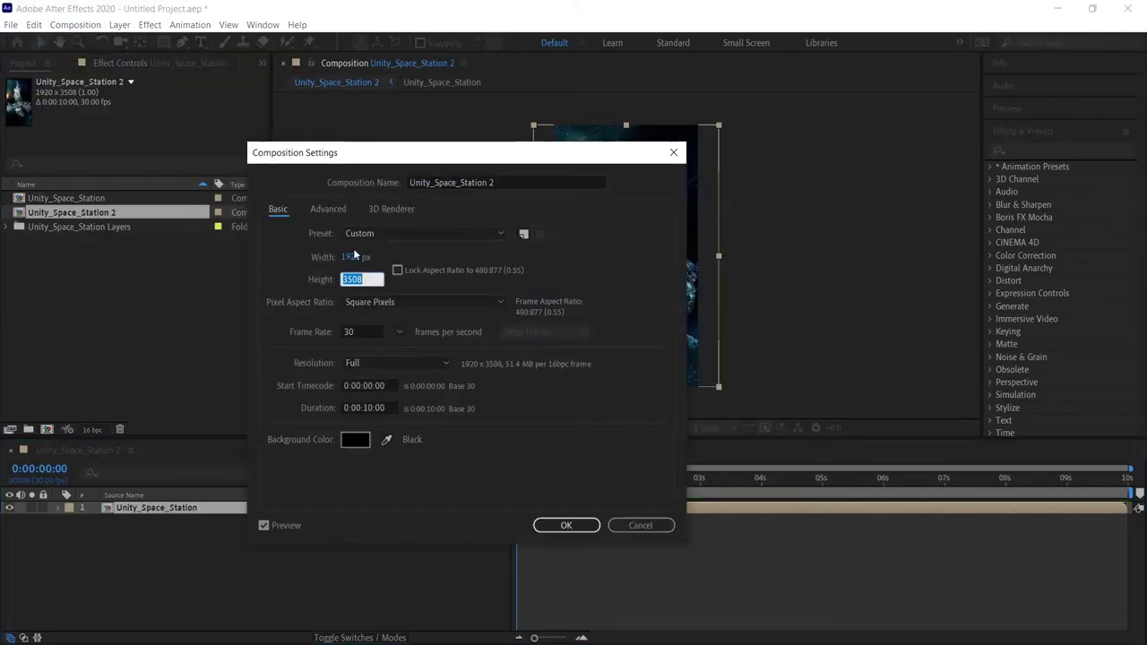
text(1080)
click(566, 525)
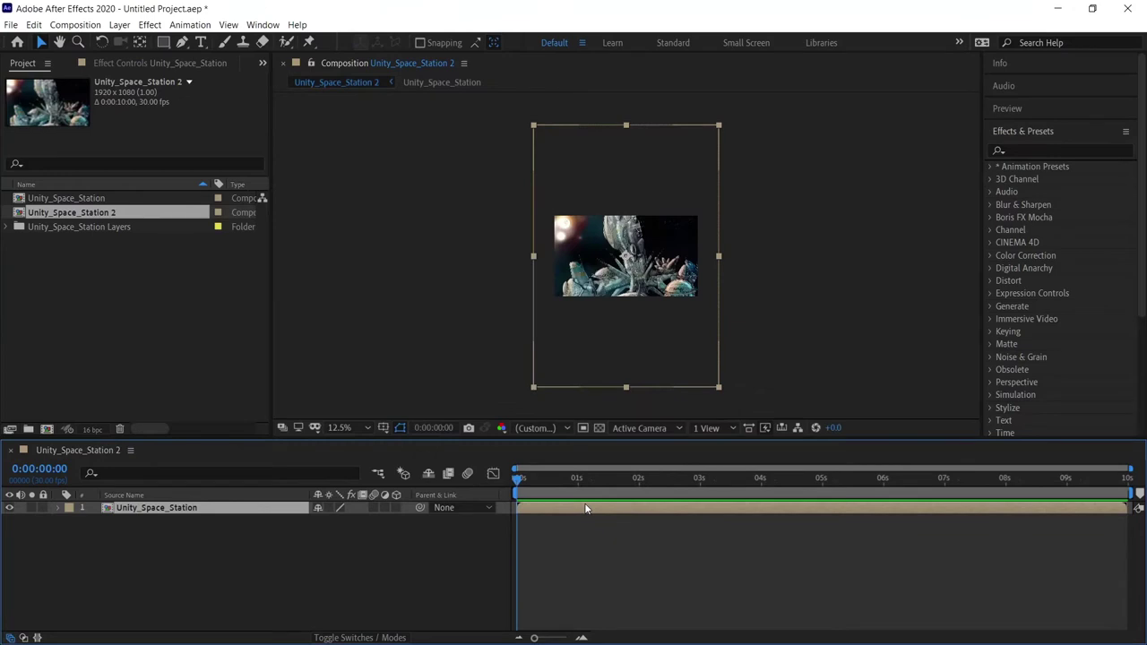
Open the original Unity_Space_Station comp, close the extra copy, and make it 1920x1080.
double_click(188, 508)
key(shift+comma)
click(11, 450)
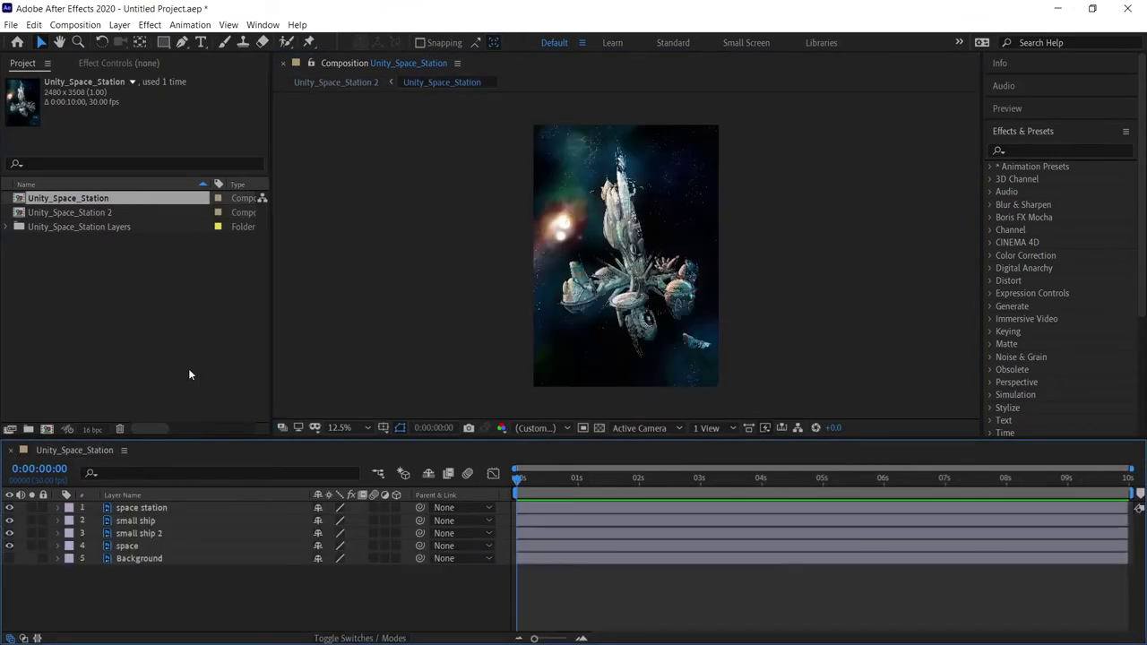
click(75, 24)
click(81, 54)
key(Return)
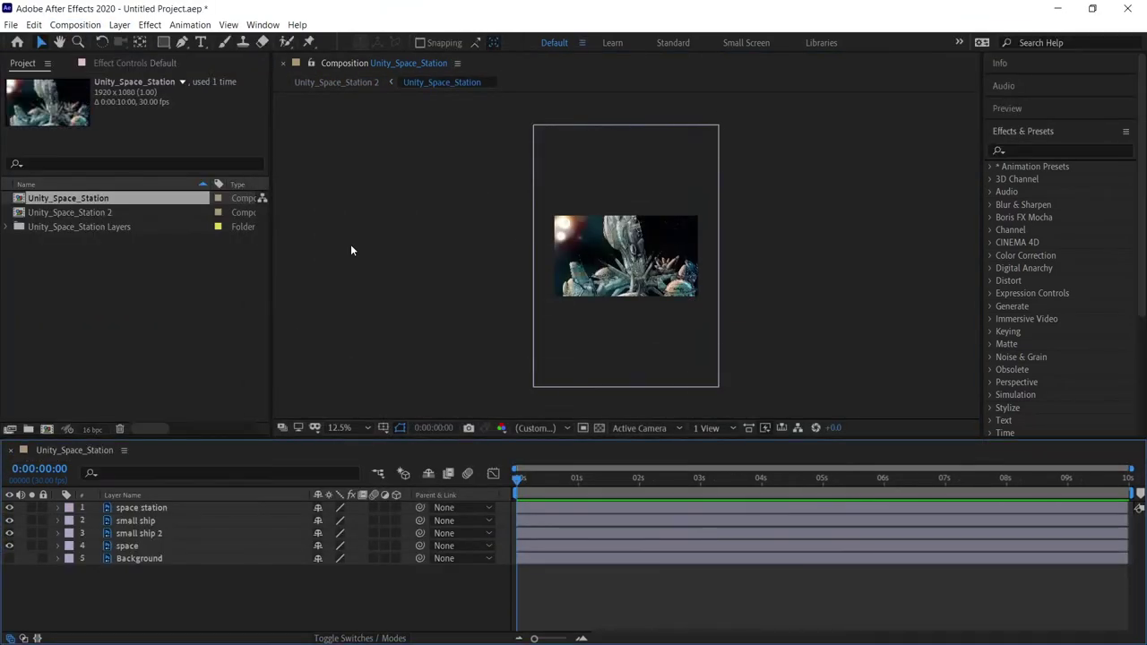
Fit all image layers to the frame width, then scale the space station down proportionally.
drag(350, 244, 710, 134)
key(ctrl+alt+shift+h)
click(701, 136)
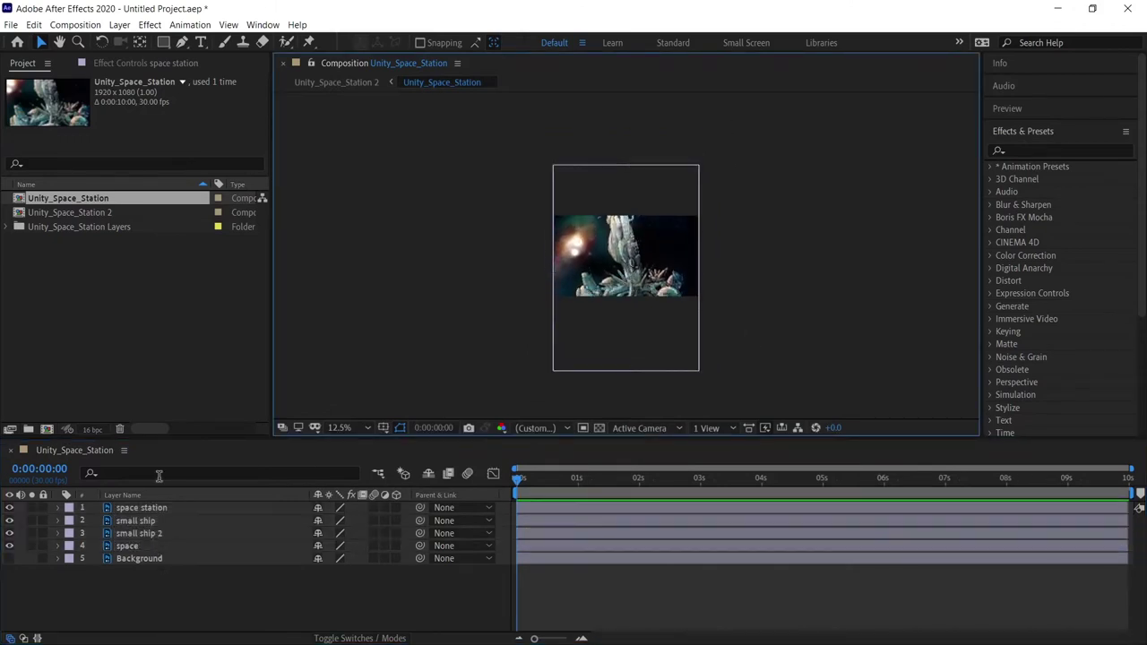
click(699, 164)
mouse_move(694, 169)
mouse_down()
mouse_move(657, 231)
mouse_move(673, 178)
mouse_up()
key(period)
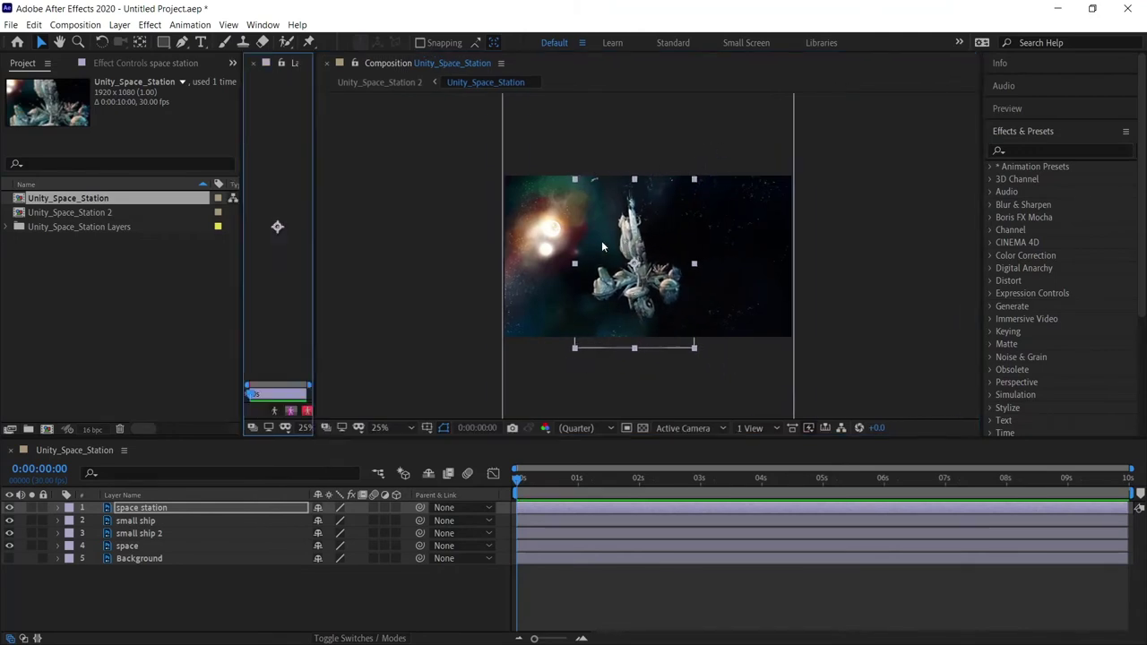
Set the space station and small ship layers to 30% scale.
drag(274, 225, 242, 225)
key(ctrl+Down)
click(141, 507)
key(s)
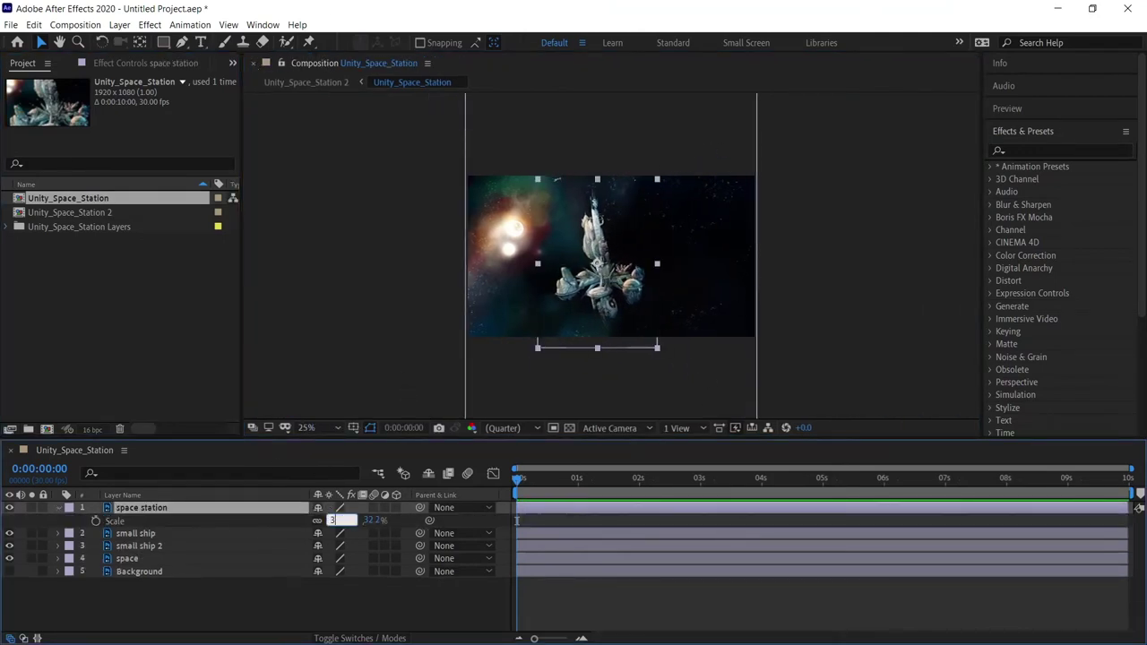
click(136, 533)
key(s)
click(139, 558)
text(s)
text(30)
key(Return)
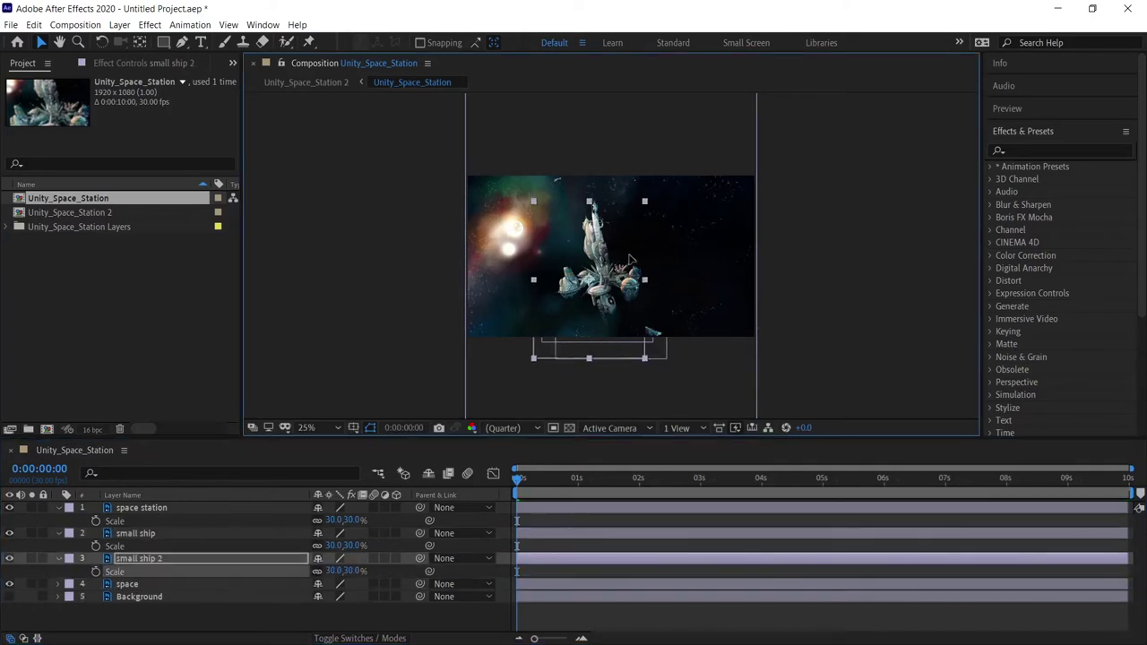
Set the space and Background layers to 78% scale.
key(ctrl+Down)
key(ctrl+Down)
scroll(550, 307, down, 1)
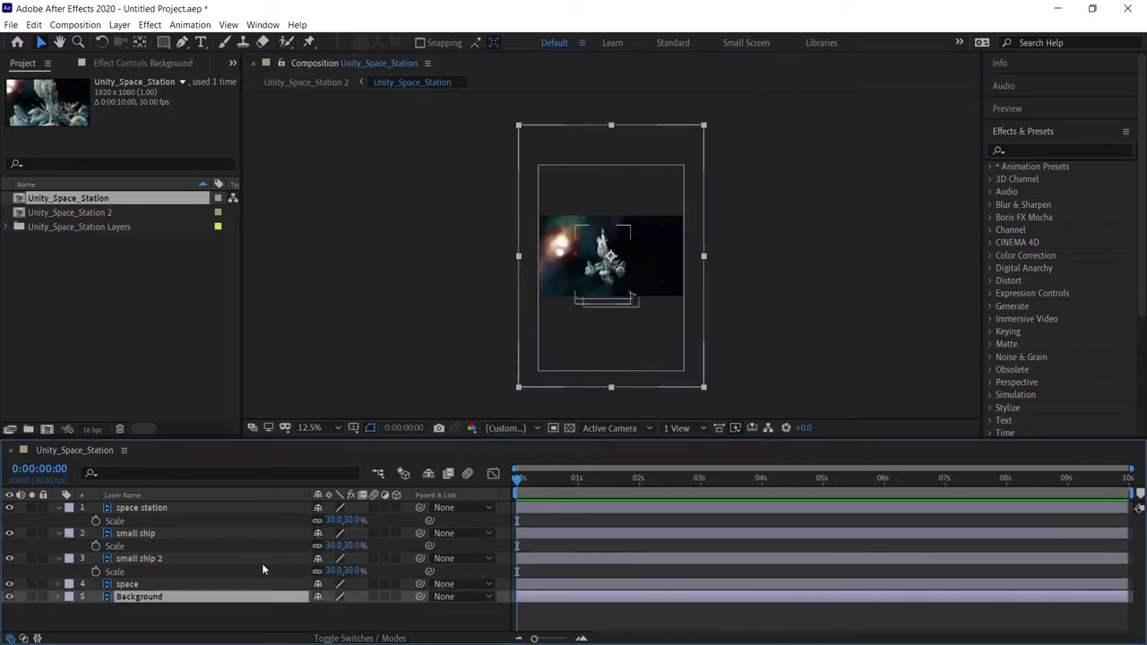
click(262, 583)
key(s)
click(345, 596)
text(78.0,78.0)
key(Return)
click(143, 609)
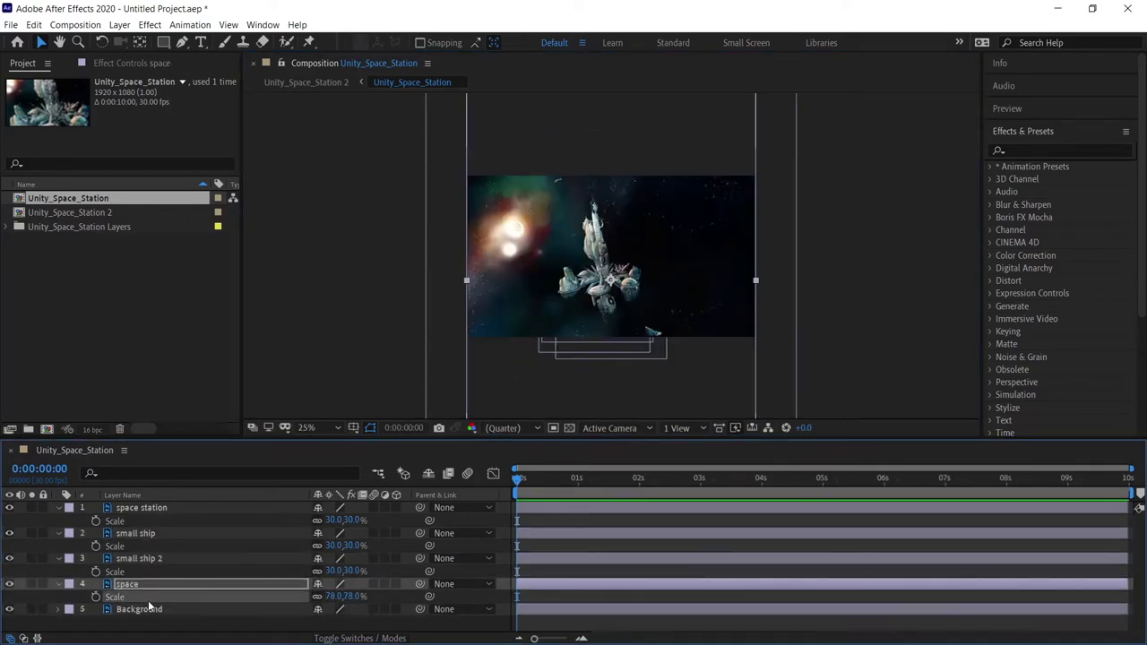
key(s)
click(342, 621)
text(78)
key(Return)
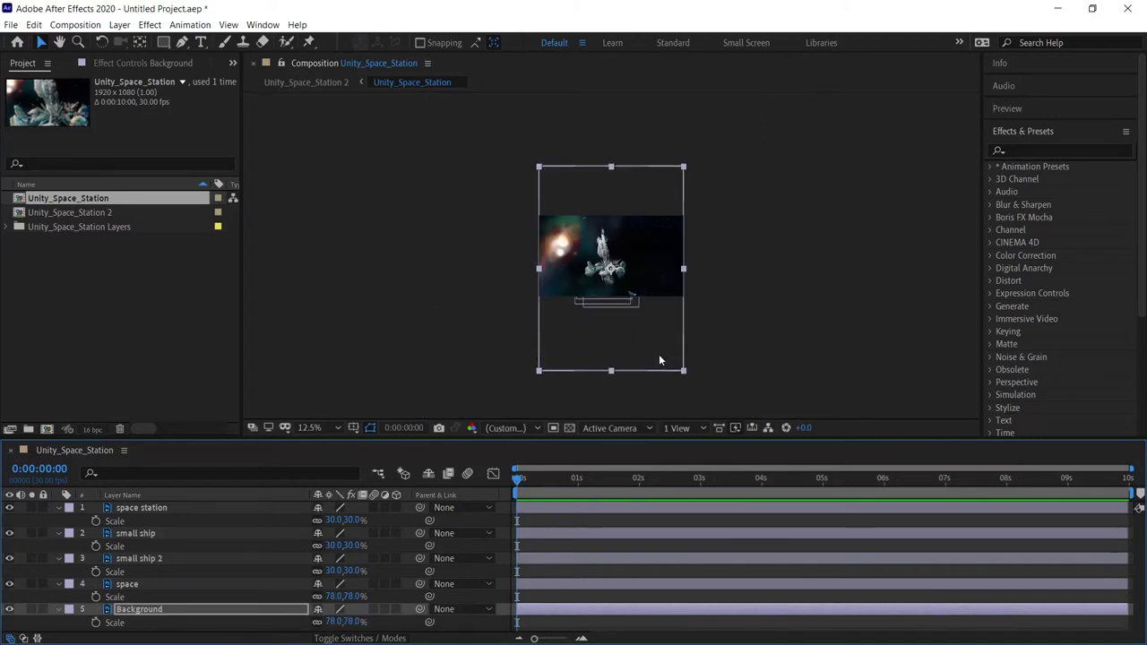
Move Background to the top of the stack and make the station, ships and space layers 3D.
scroll(659, 354, up, 4)
scroll(592, 333, down, 4)
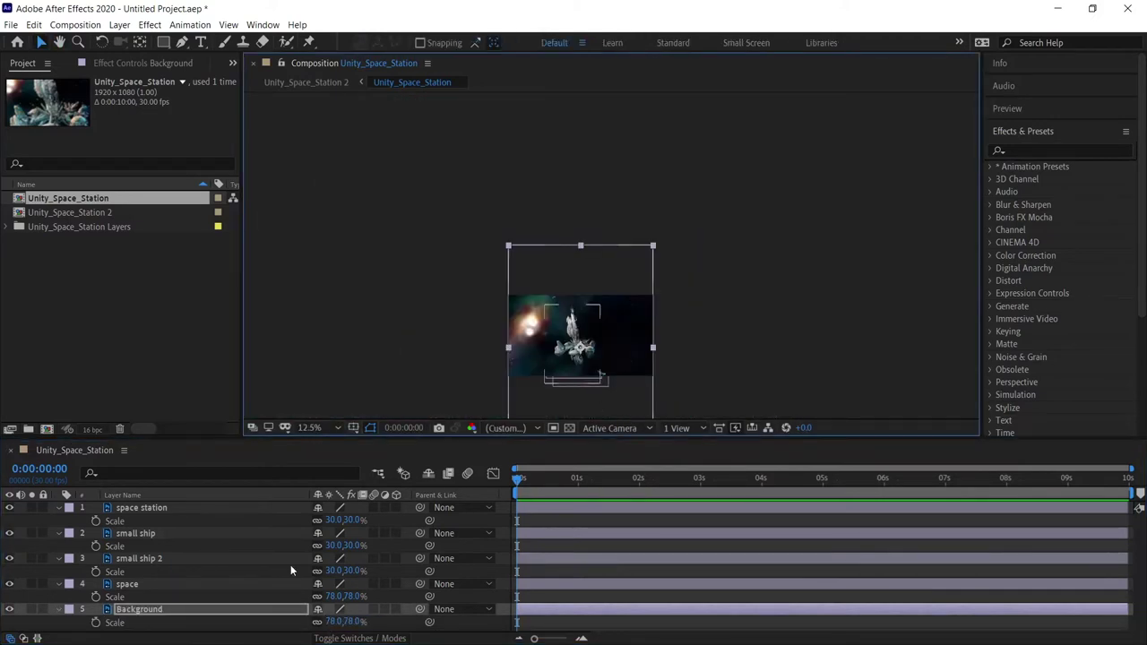
drag(143, 609, 183, 506)
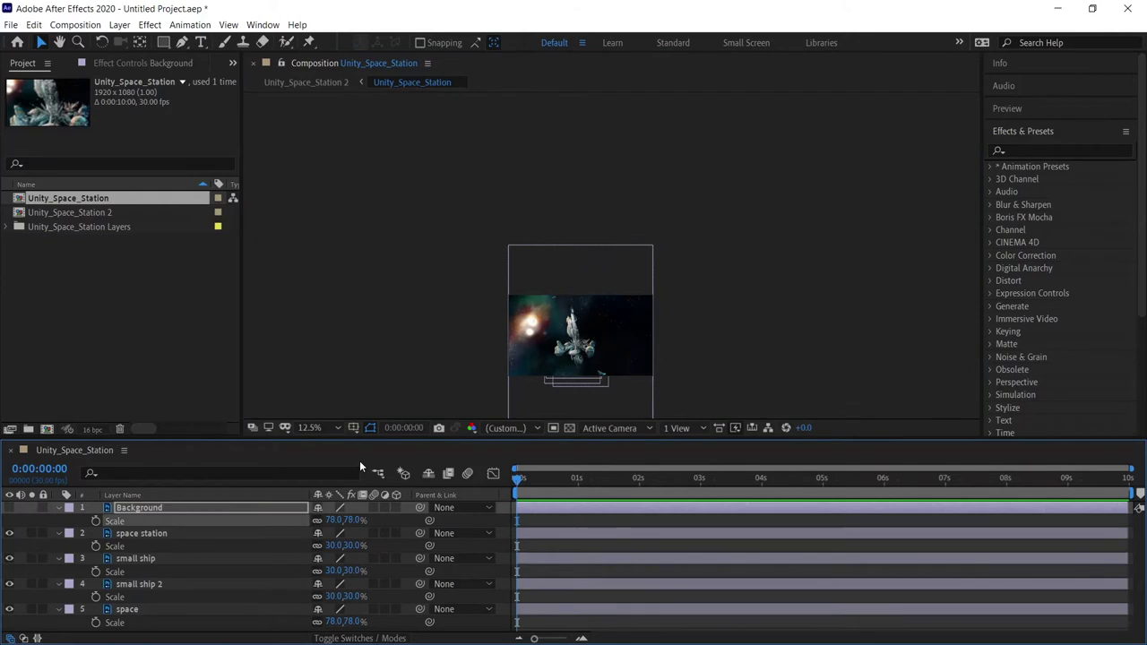
scroll(580, 360, up, 4)
click(688, 349)
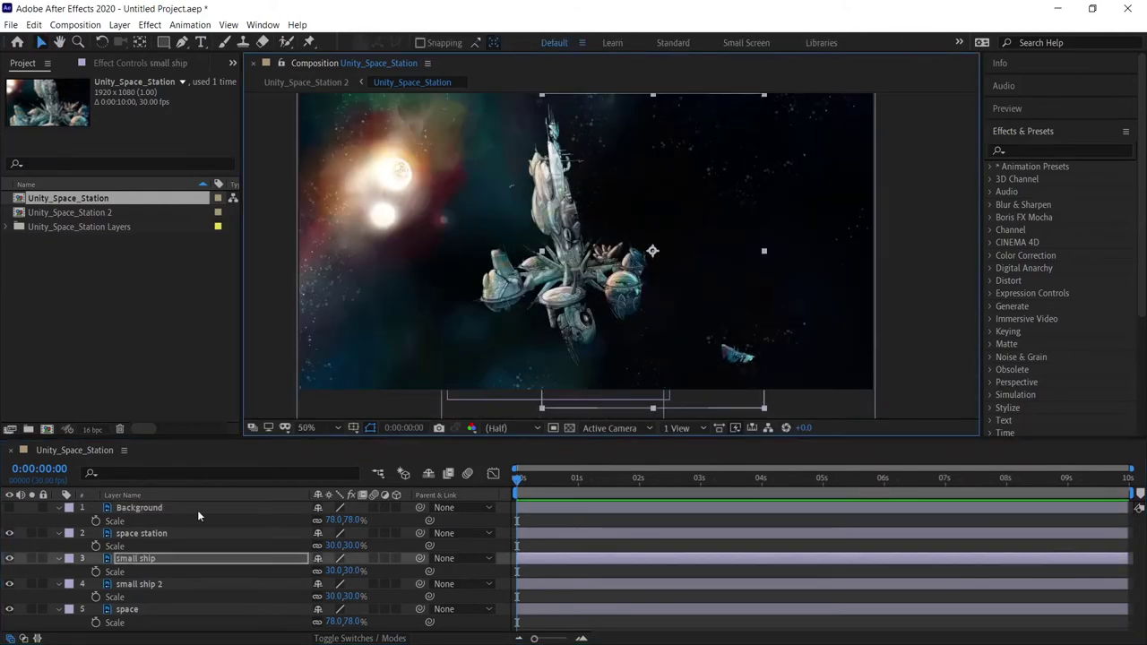
click(138, 583)
mouse_move(396, 533)
mouse_down()
mouse_move(395, 609)
mouse_move(258, 572)
mouse_up()
click(205, 570)
Push the space layer back in depth, enlarge it, and move it up to second place.
key(p)
drag(363, 583, 332, 583)
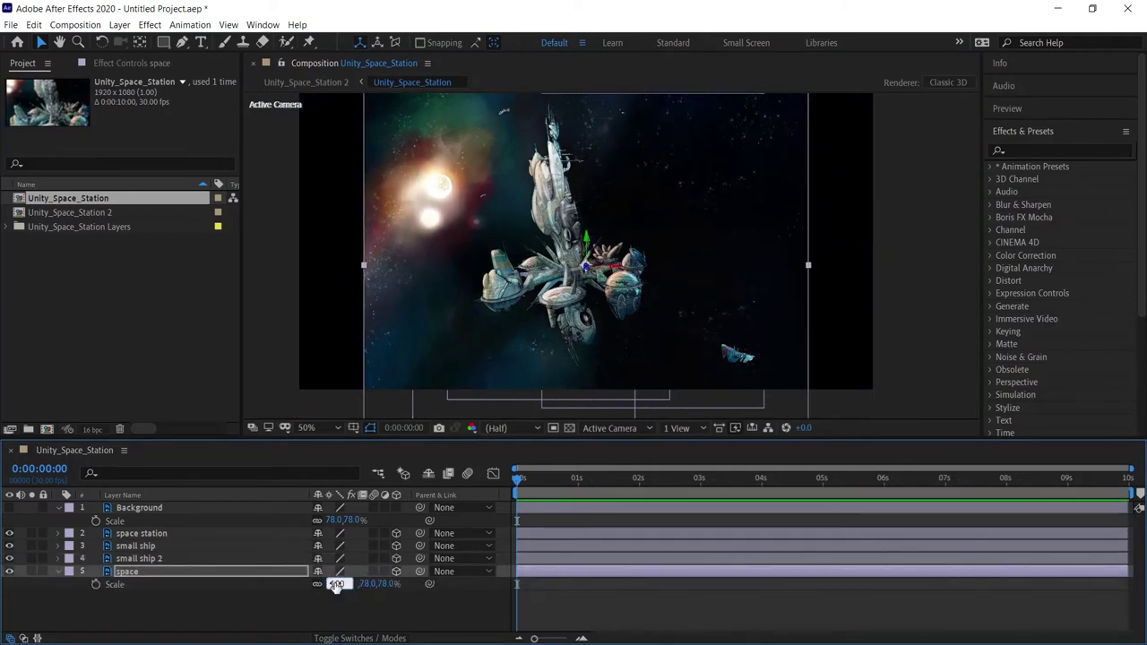
key(s)
drag(180, 571, 174, 528)
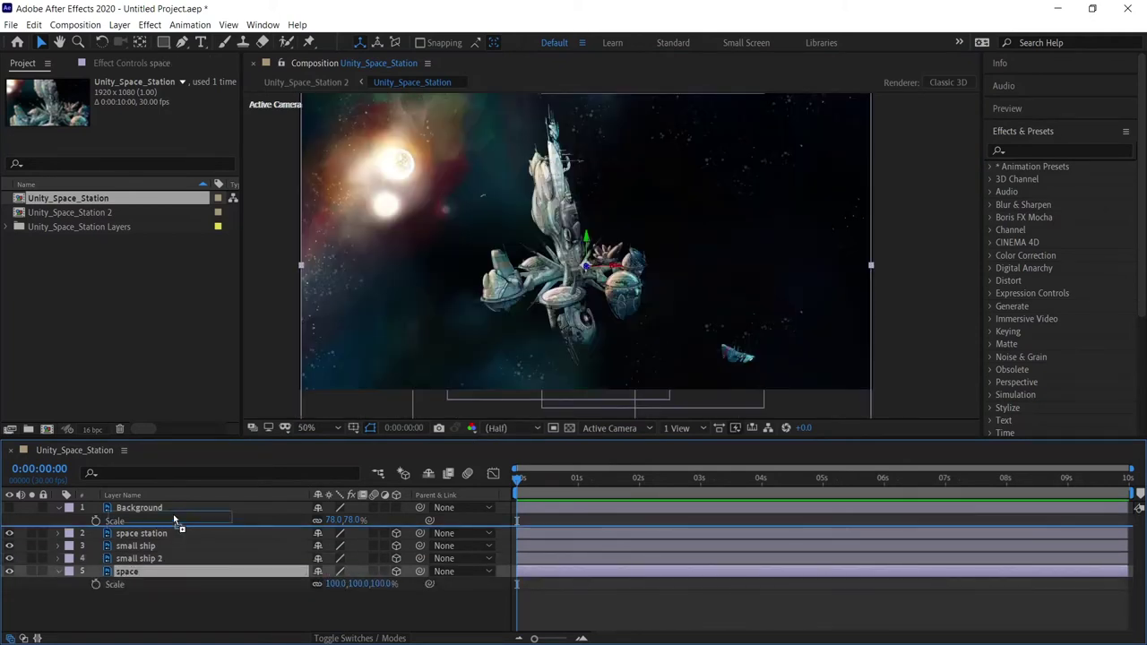
Try Fast Box Blur and Screen mode on the space layer, then delete the attempt.
key(F3)
right_click(126, 165)
click(370, 395)
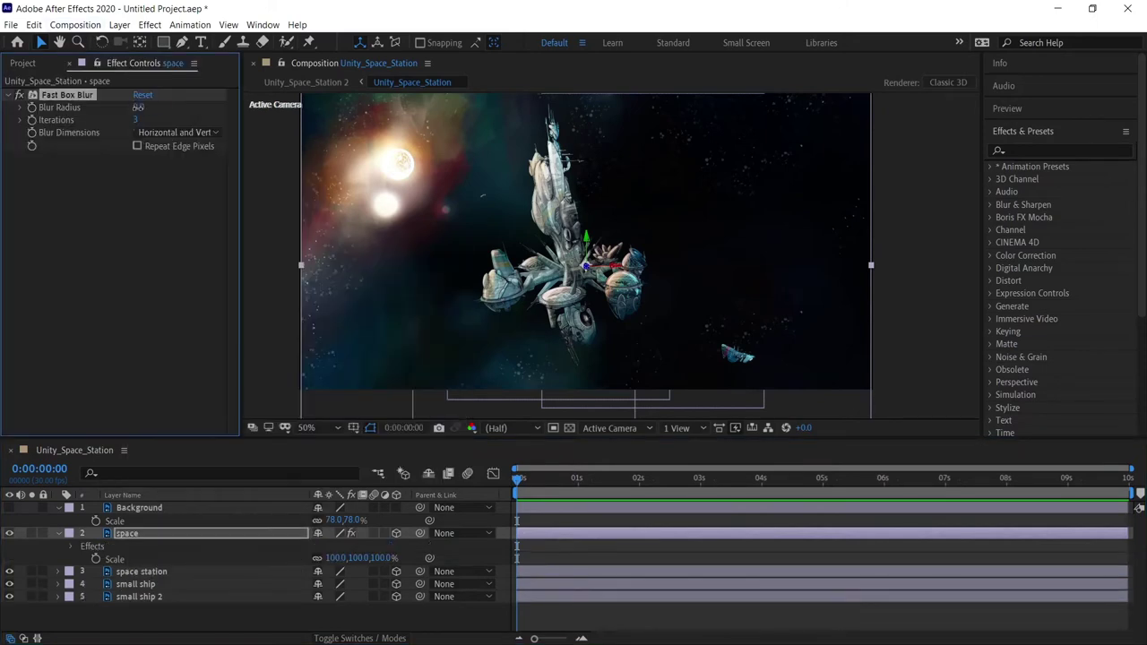
key(F4)
click(357, 533)
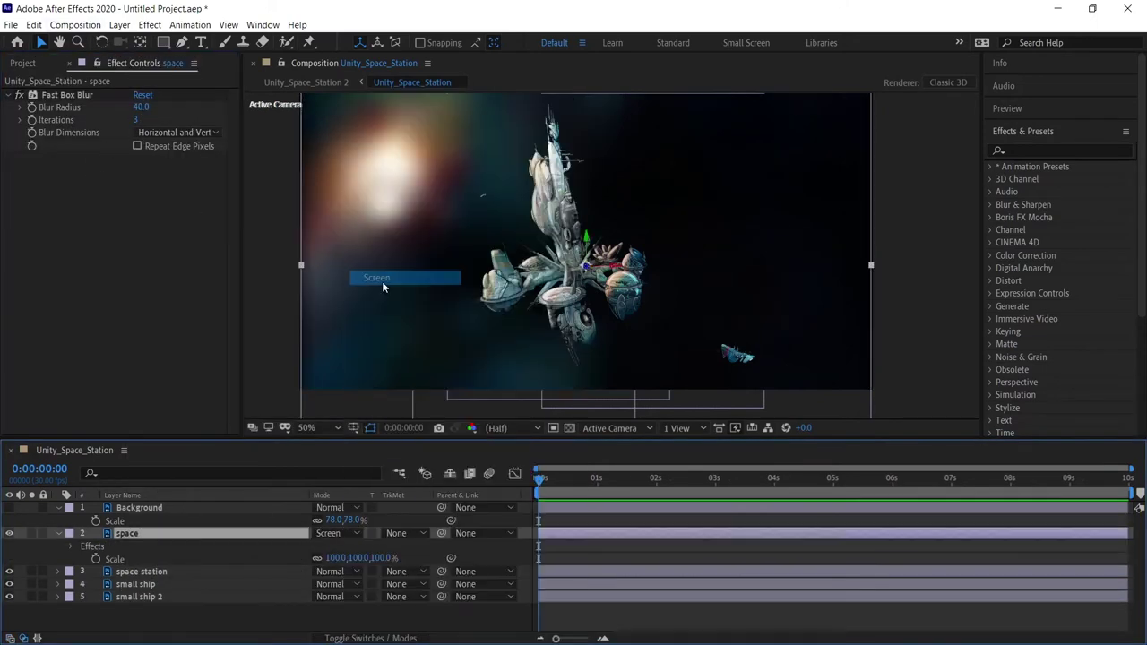
click(382, 281)
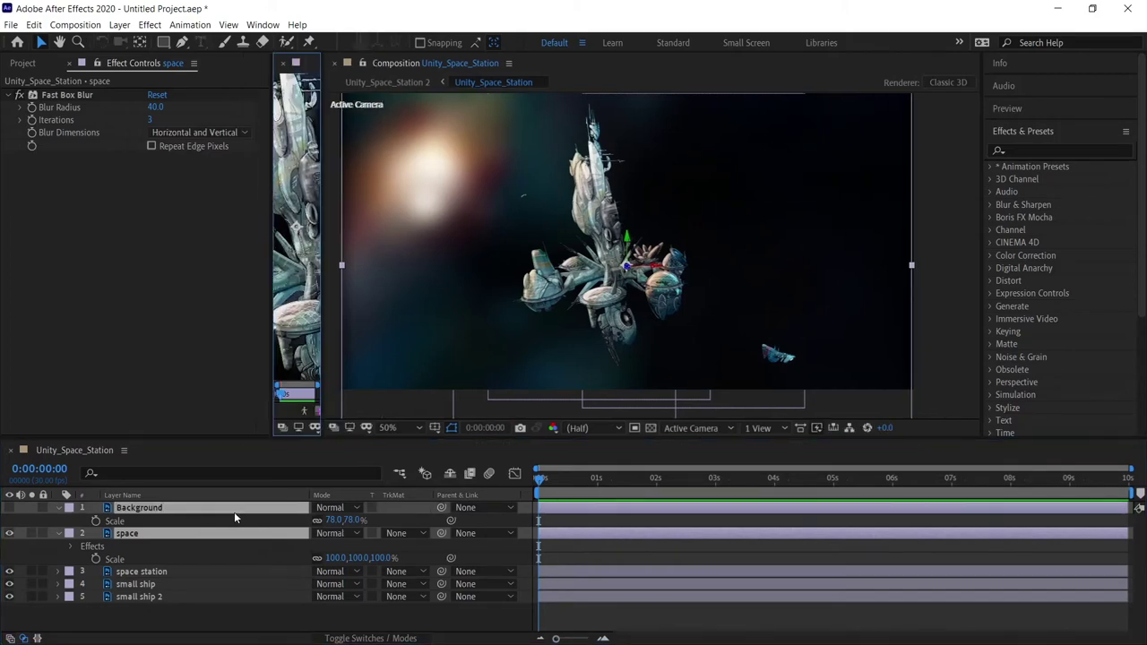
mouse_move(215, 533)
mouse_down()
mouse_move(130, 609)
mouse_move(169, 531)
mouse_up()
click(66, 94)
key(Delete)
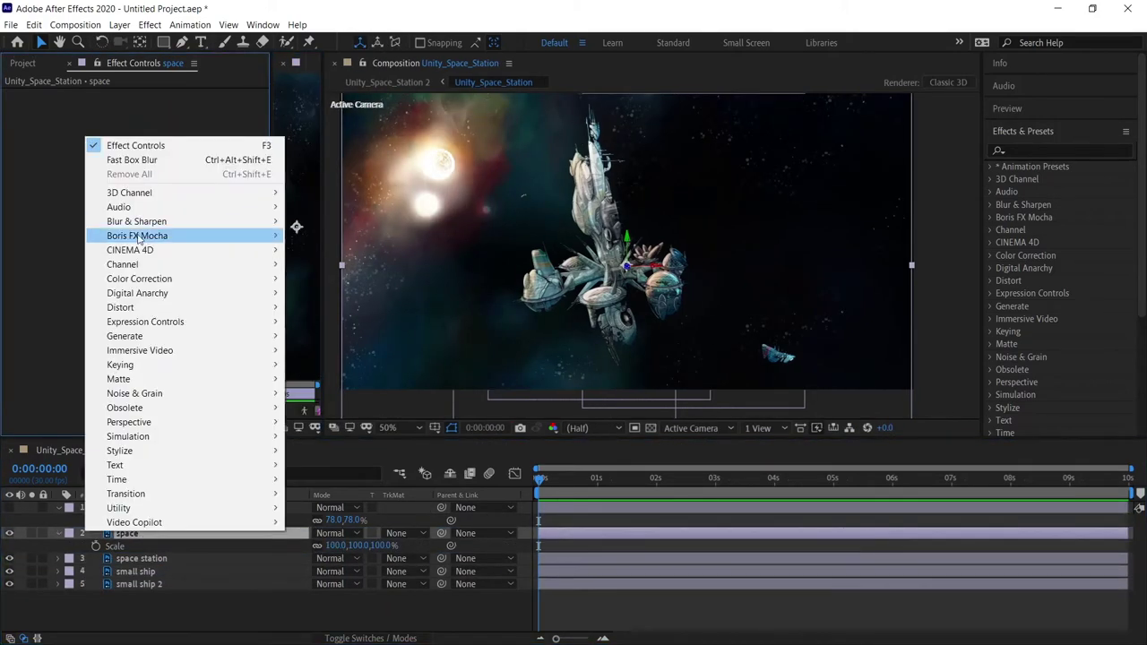
Apply Fast Box Blur with radius 40 and set the layer to Screen blending.
right_click(84, 140)
click(349, 400)
click(158, 107)
text(40)
key(Return)
click(336, 533)
click(377, 276)
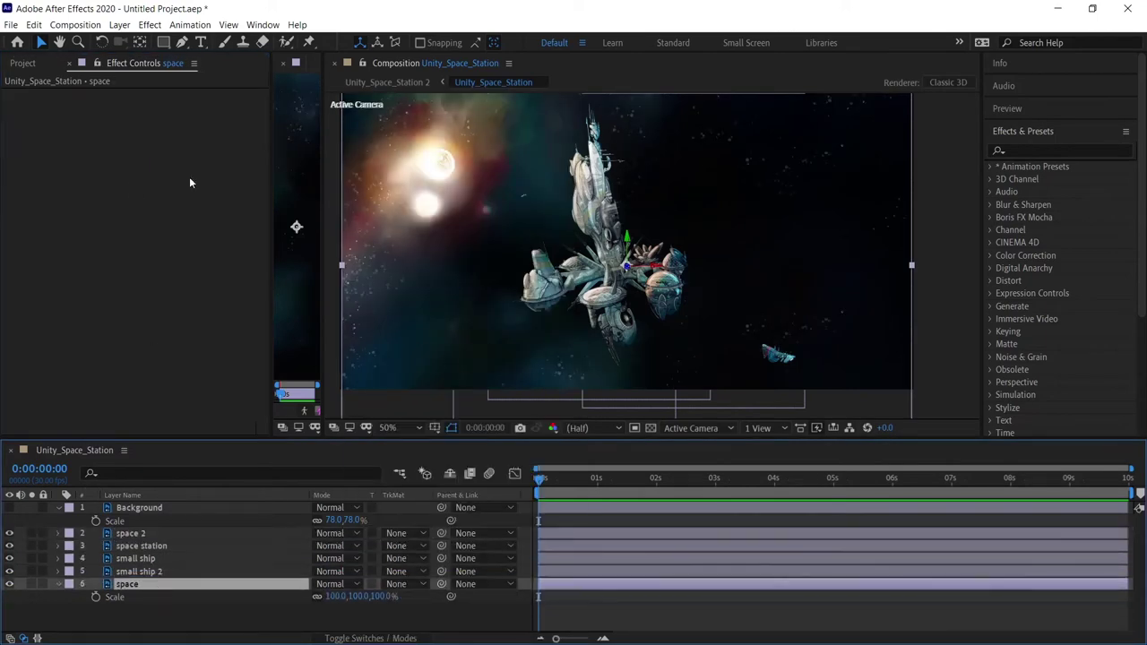
Add Fast Box Blur to space 2, raise the radius to about 200, and reveal its opacity.
right_click(165, 218)
click(385, 361)
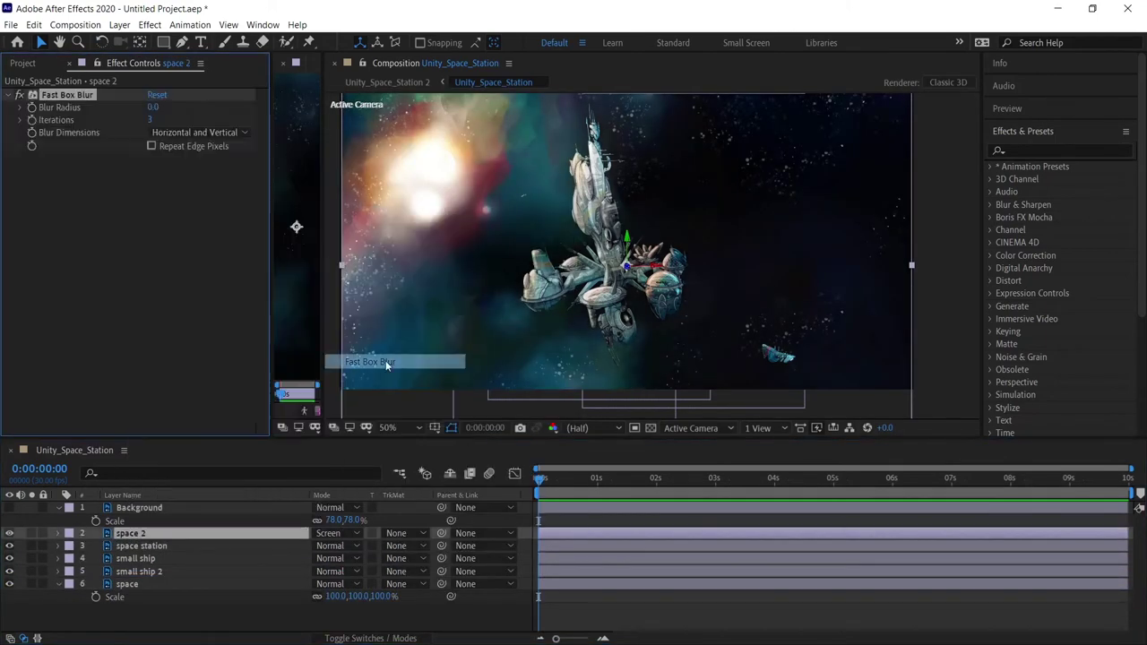
drag(155, 106, 290, 113)
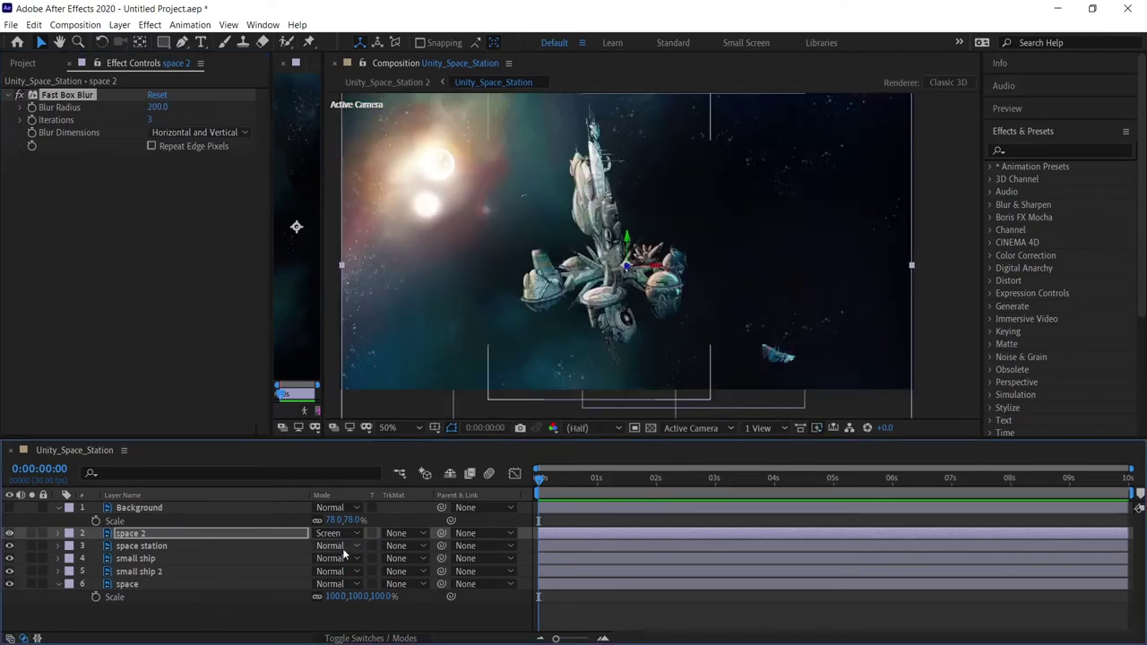
click(215, 534)
key(t)
key(comma)
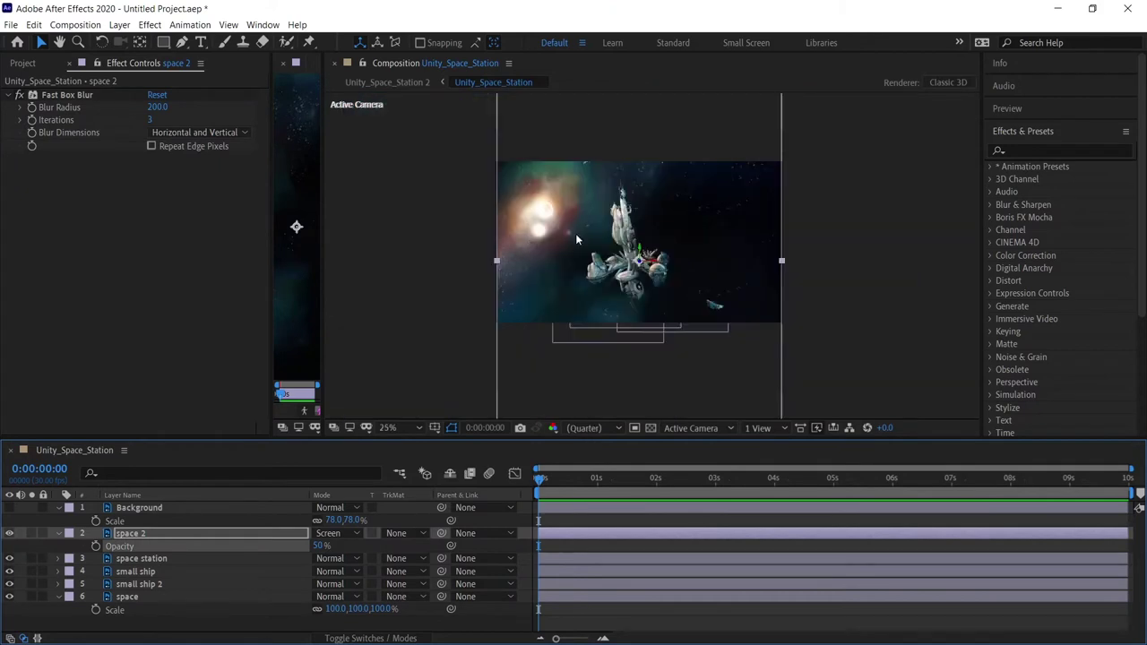
click(152, 557)
key(ctrl+Down)
key(period)
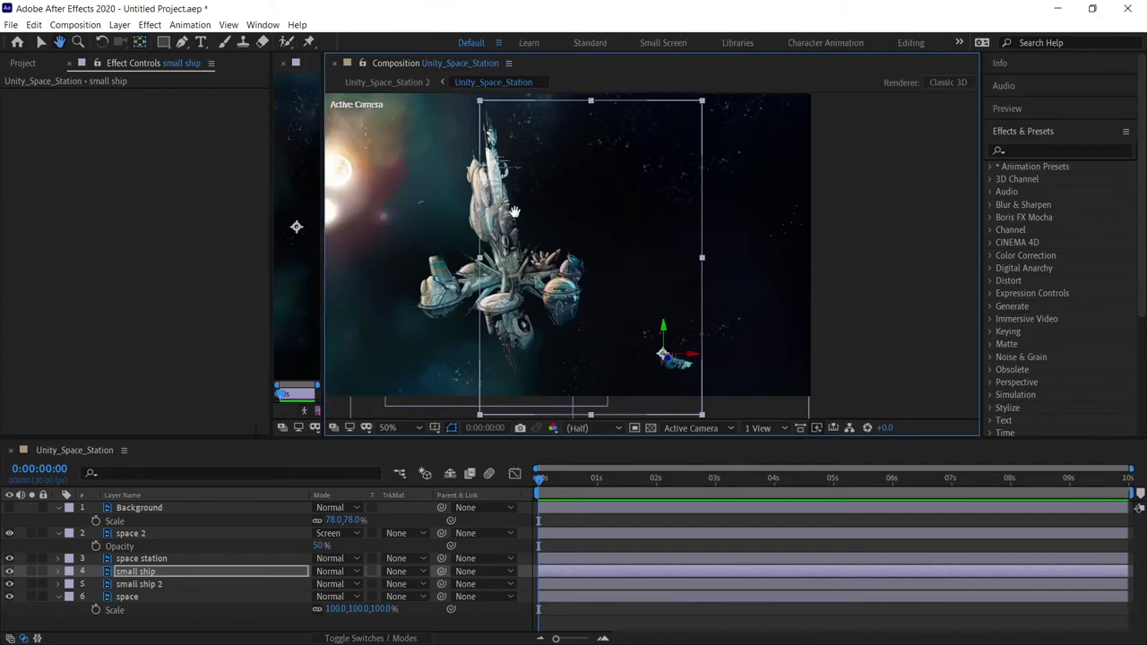
Create Medium Cyan Solid 1 above the small ship and draw an elliptical mask at its engine.
drag(356, 220, 554, 246)
key(ctrl+Down)
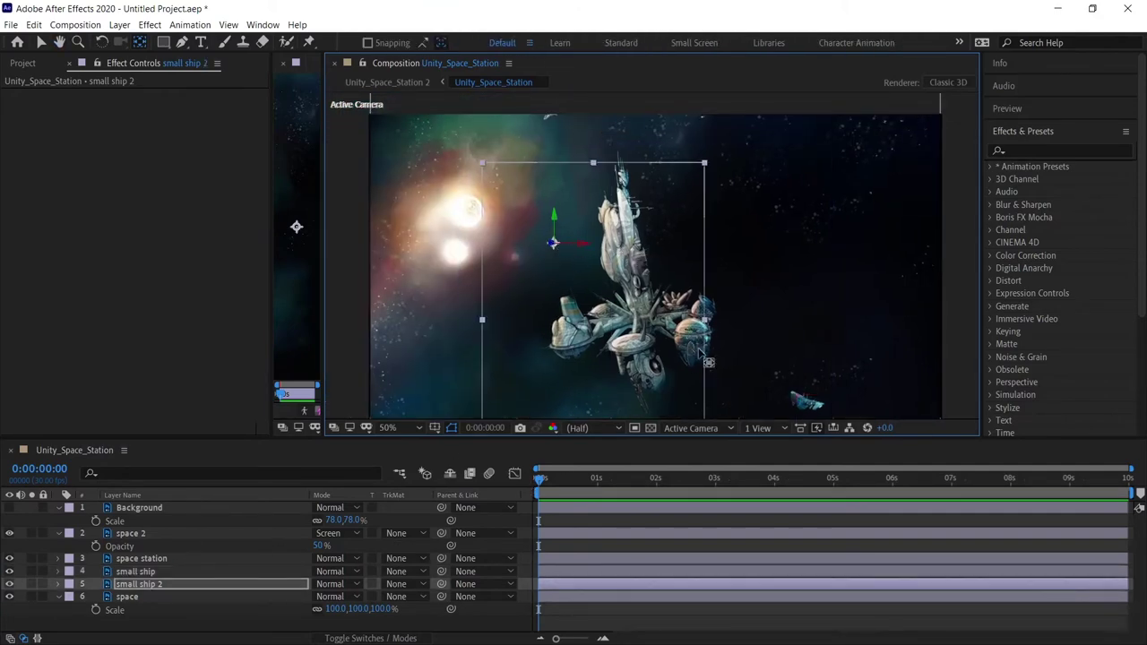
click(121, 25)
click(376, 51)
drag(909, 163, 379, 122)
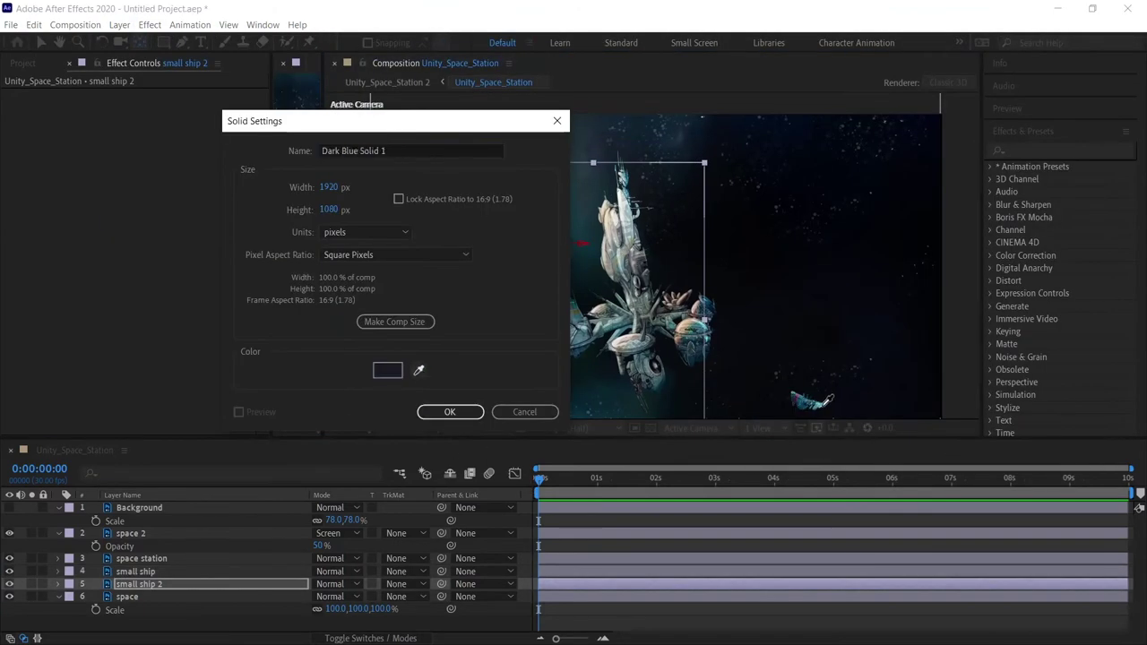
key(Return)
drag(171, 583, 170, 570)
drag(163, 42, 206, 72)
drag(811, 394, 832, 408)
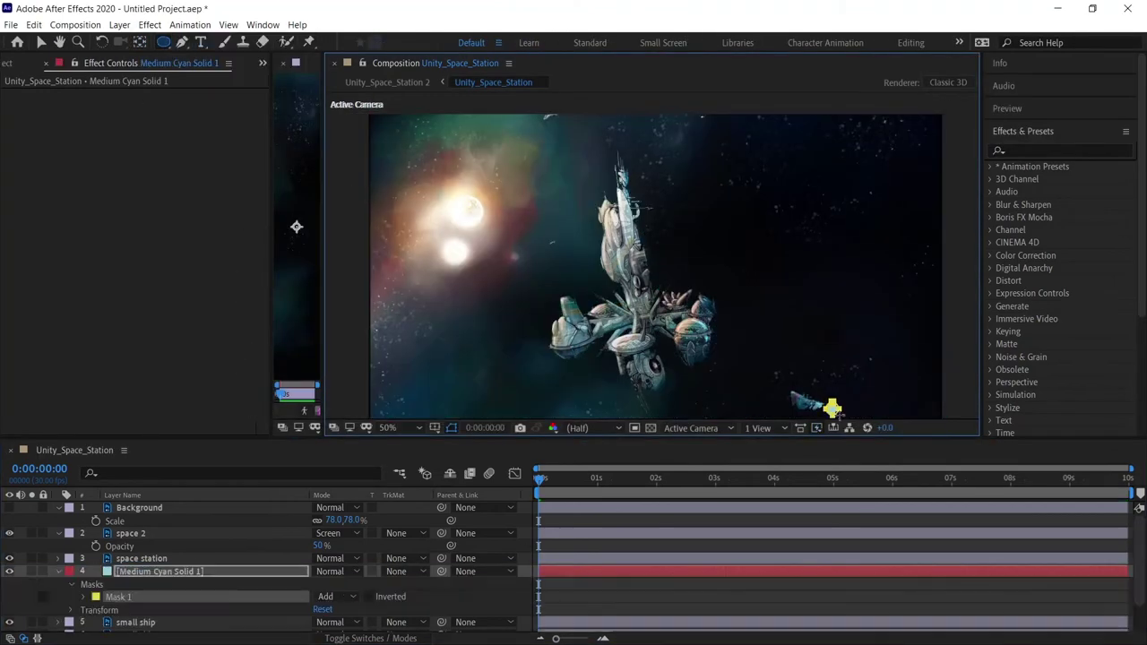
scroll(748, 367, up, 2)
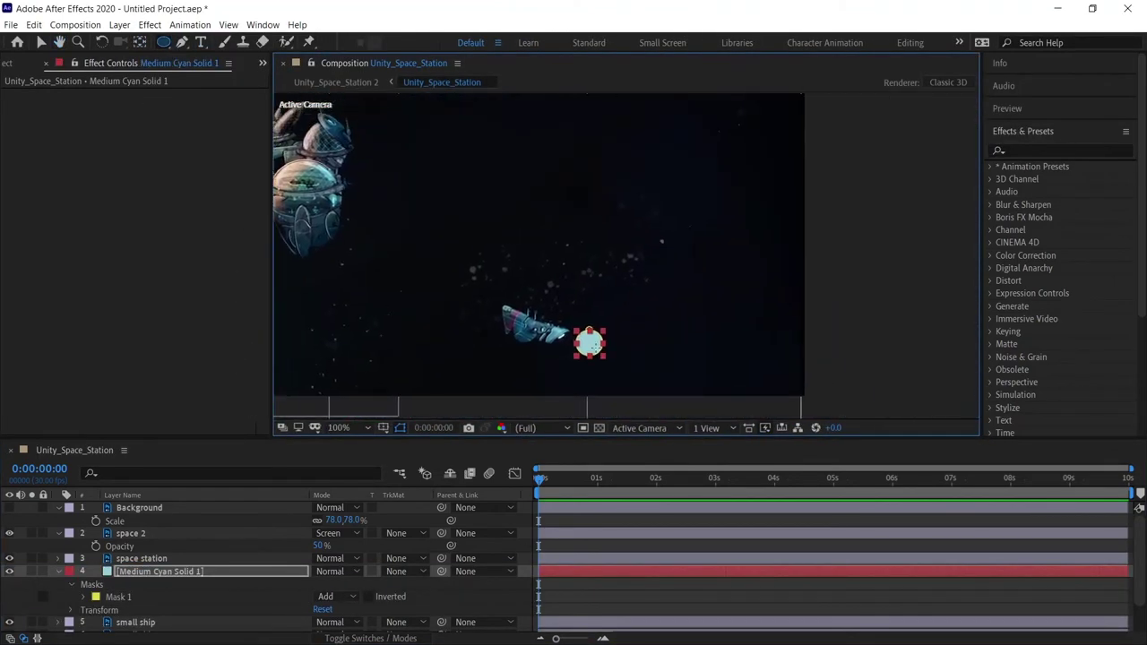
Feather the cyan circle's Mask 1 to about 30 px.
key(v)
key(m)
key(m)
scroll(346, 584, down, 2)
drag(332, 562, 350, 571)
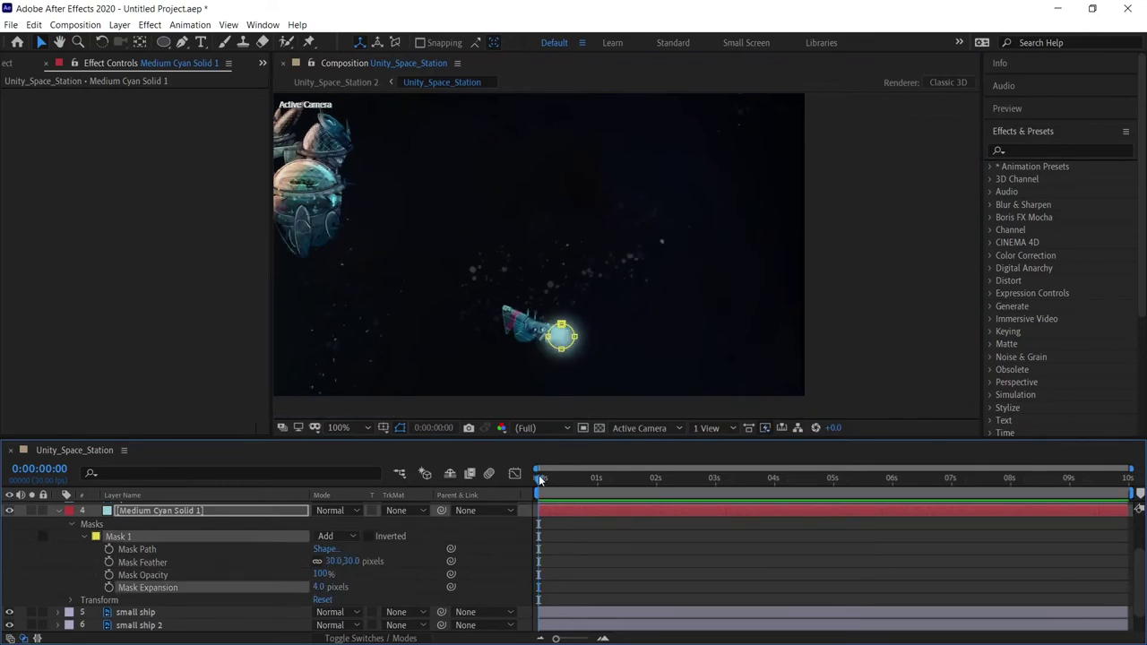
Try Color Dodge and Add blend modes on the glow, then settle on Screen.
click(336, 509)
click(380, 506)
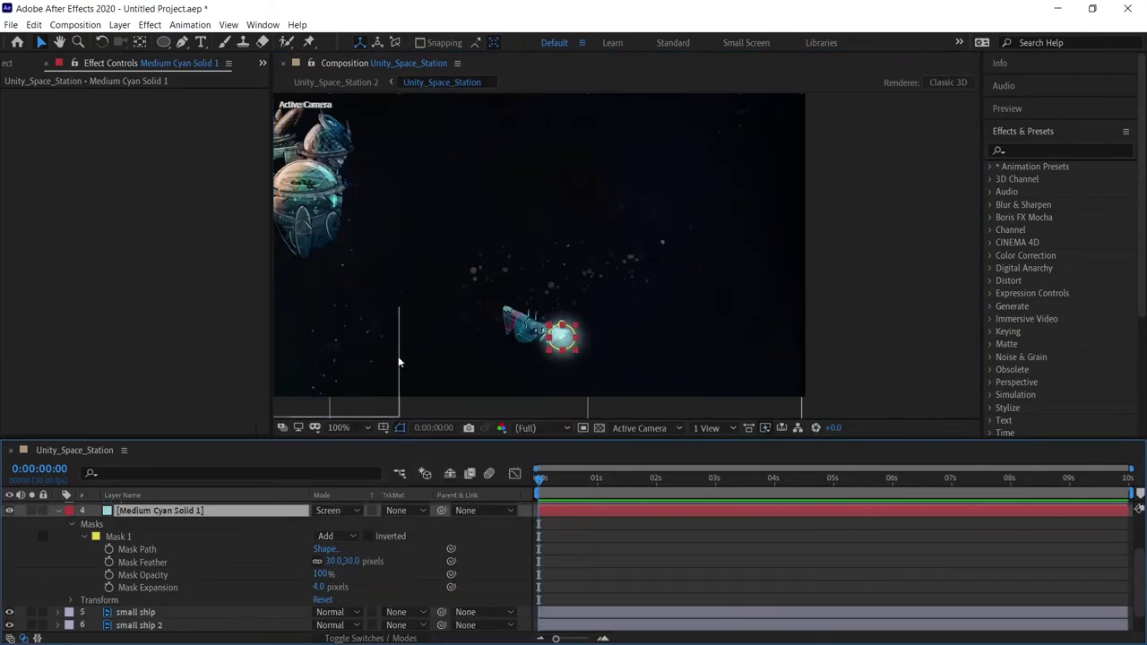
click(334, 510)
click(402, 297)
click(336, 510)
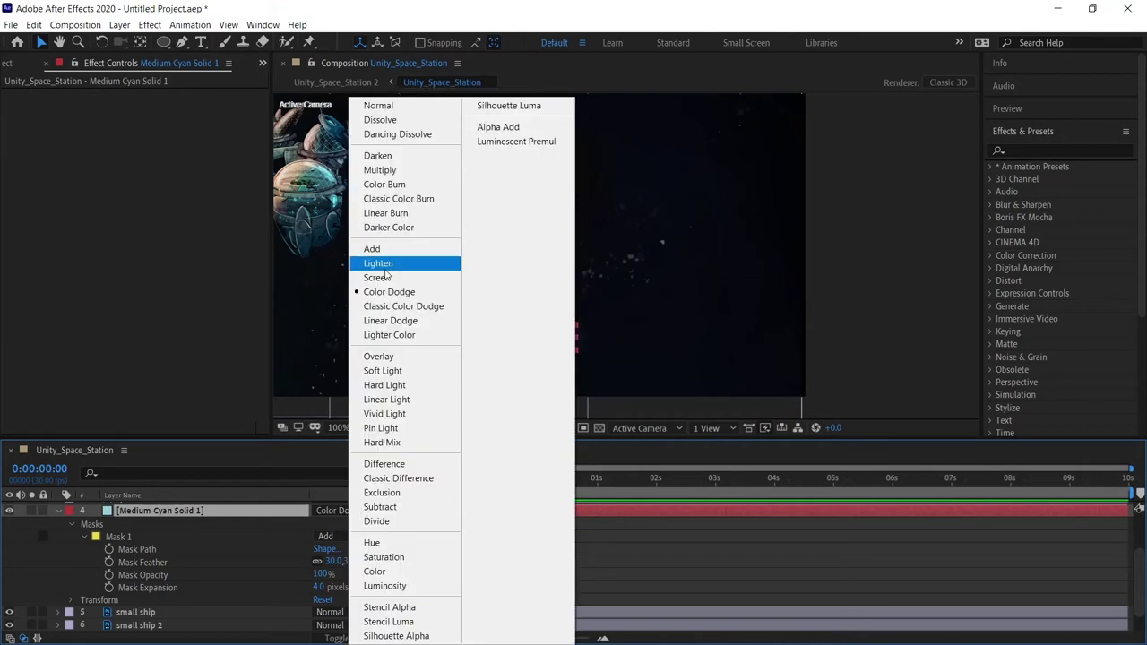
click(372, 248)
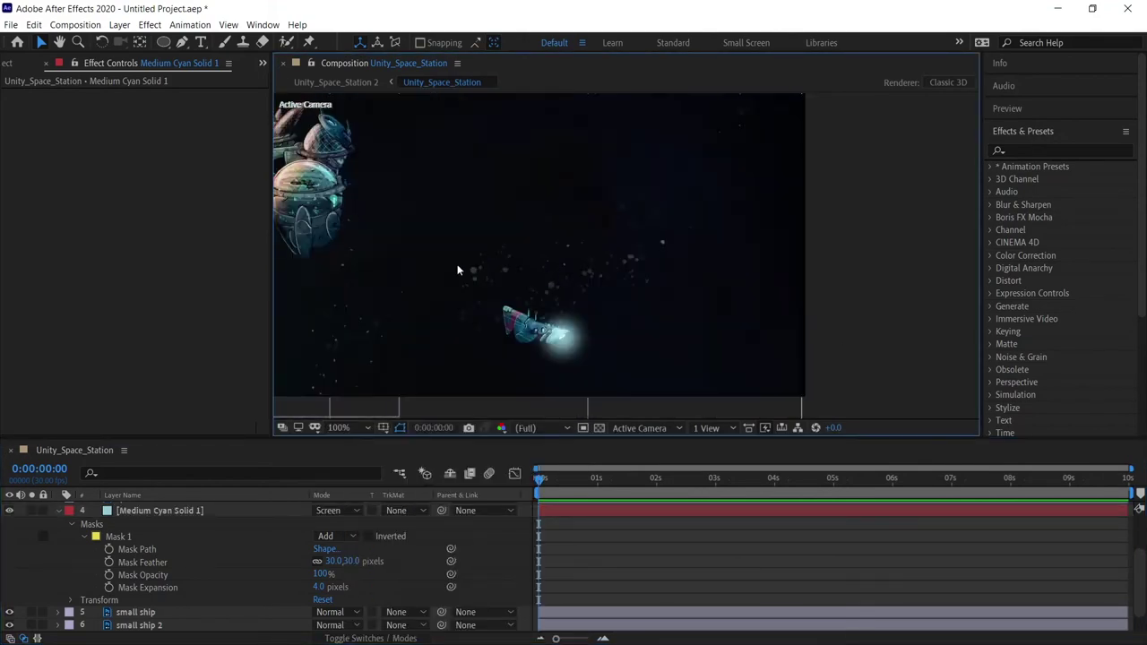
key(shift+equal)
key(shift+equal)
click(60, 511)
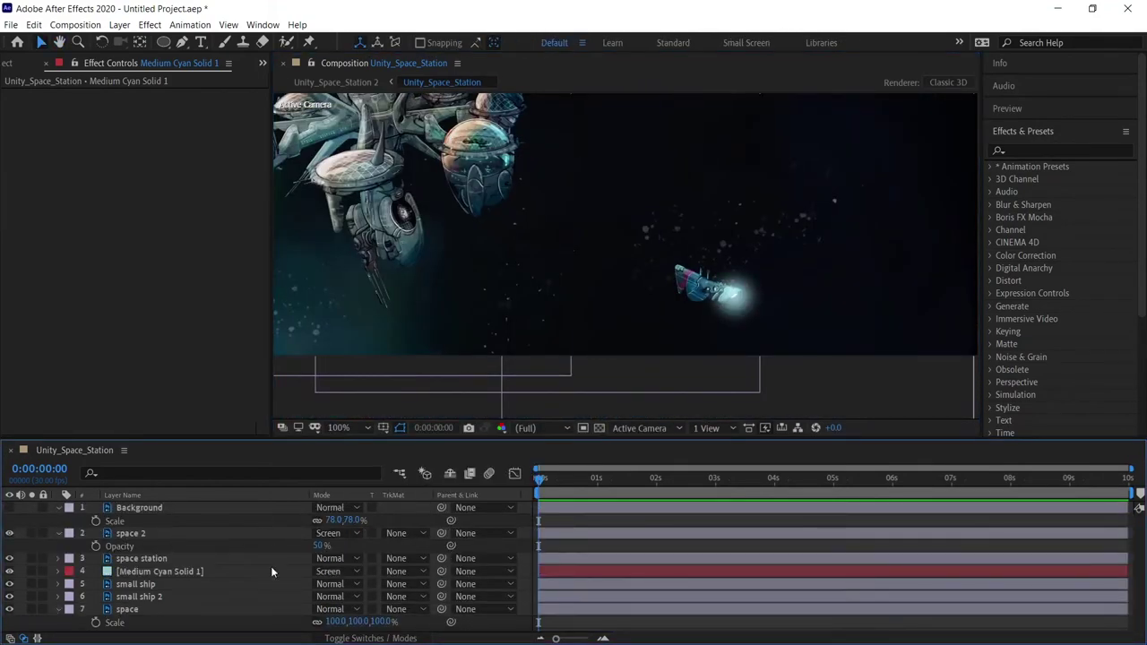
click(135, 584)
Keyframe small ship's Position at the start and at 9:29, moving it up and left.
key(alt+shift+p)
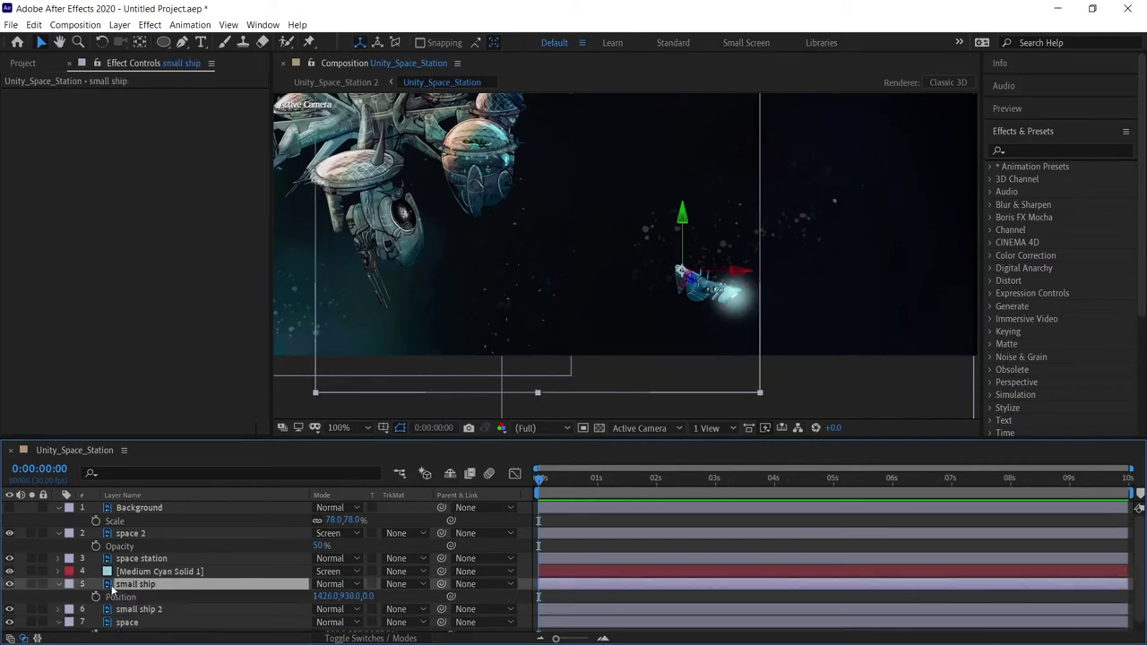
key(End)
drag(679, 271, 571, 208)
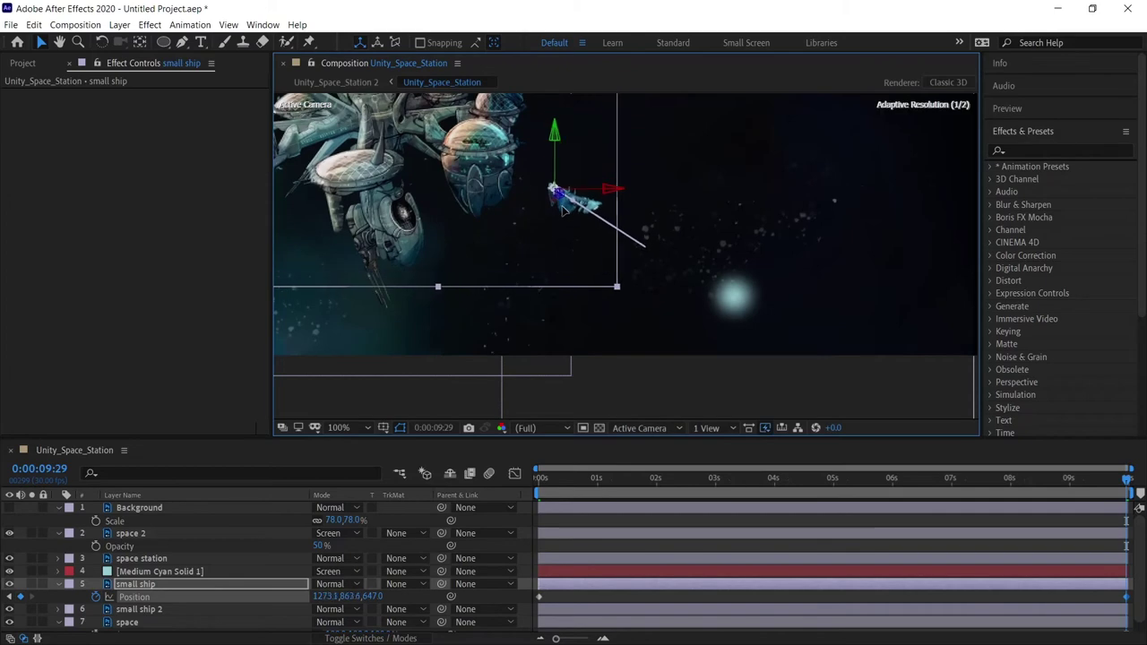
click(554, 477)
Parent Medium Cyan Solid 1 to small ship and reveal small ship 2's Position.
click(160, 570)
drag(440, 571, 135, 583)
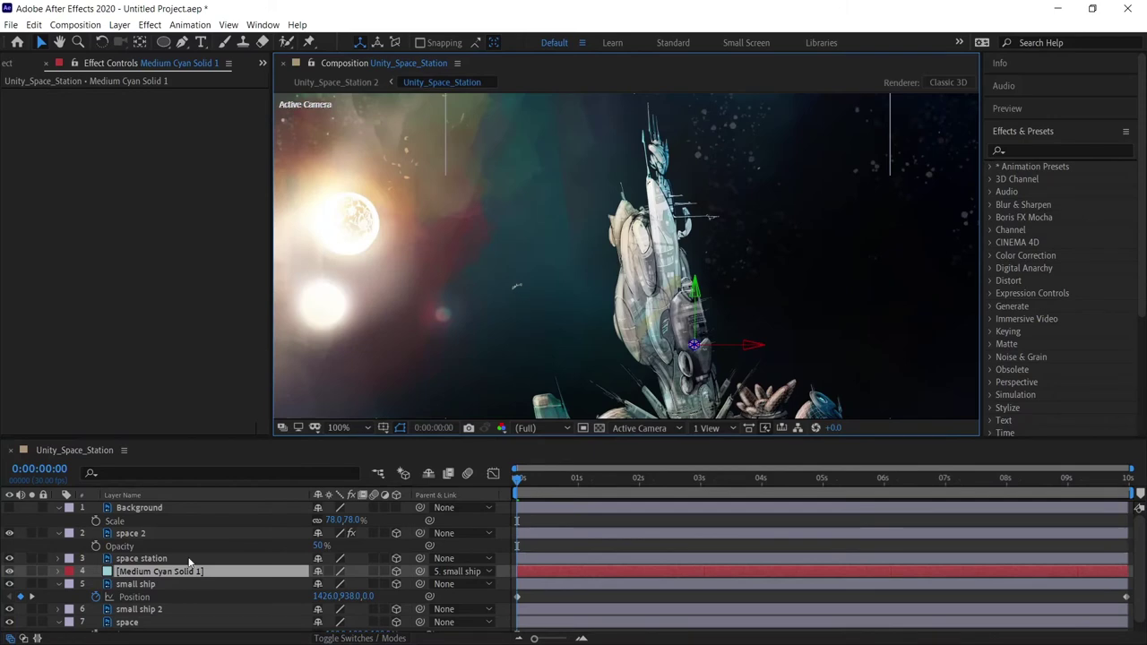
click(578, 337)
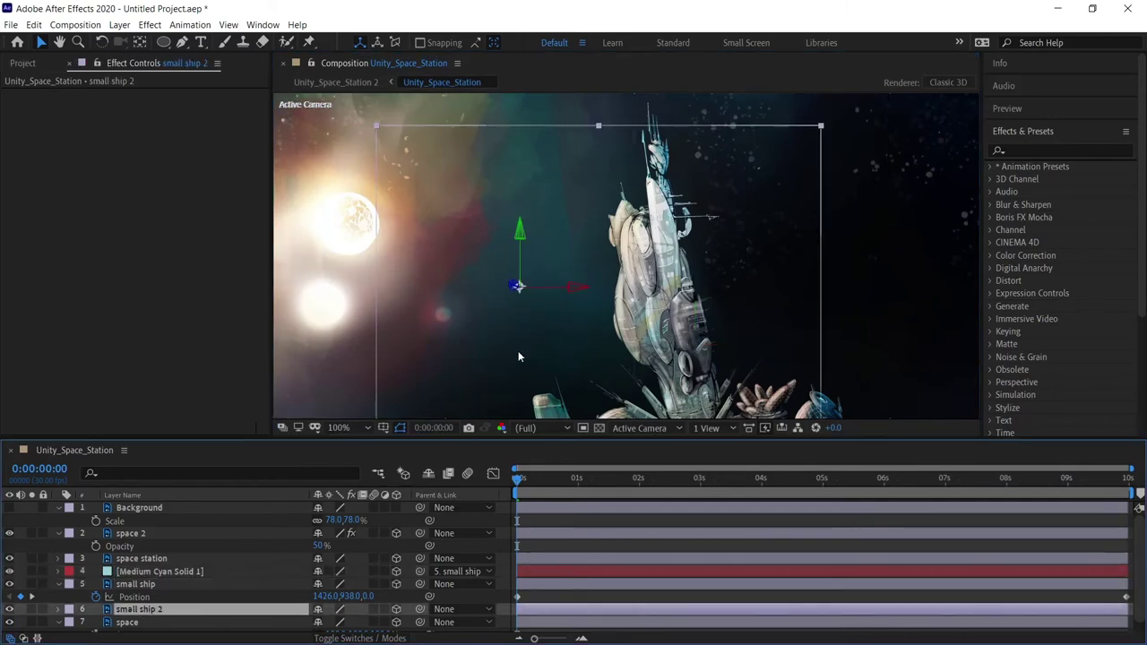
key(p)
Jump to the end of the composition and preview the ships' animation.
scroll(527, 279, up, 2)
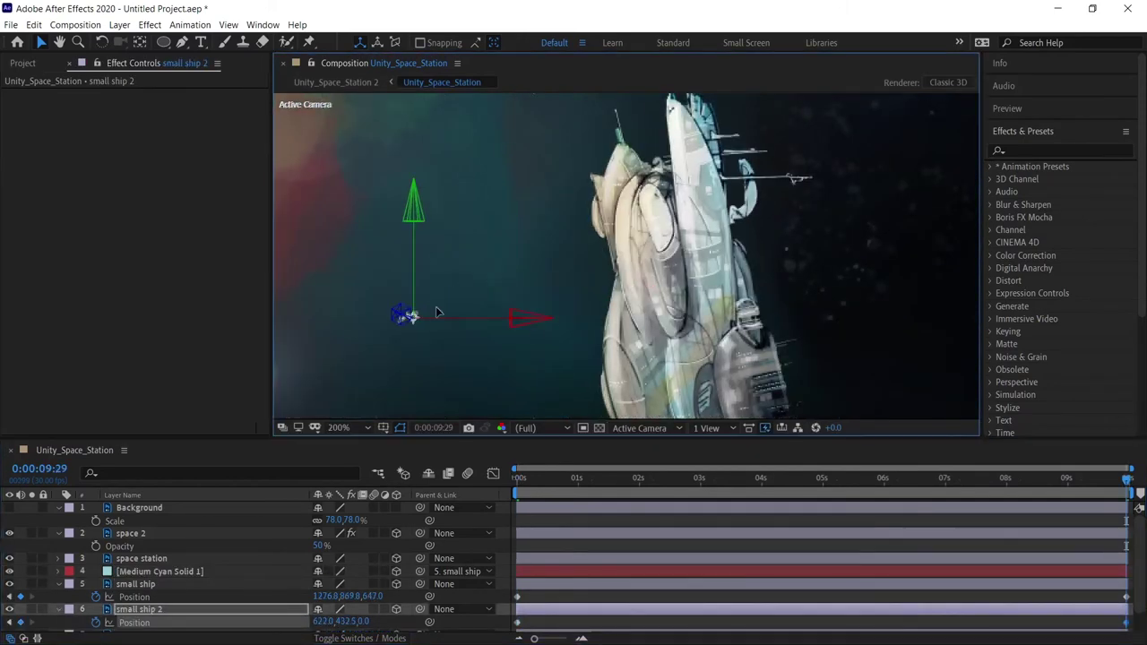
key(End)
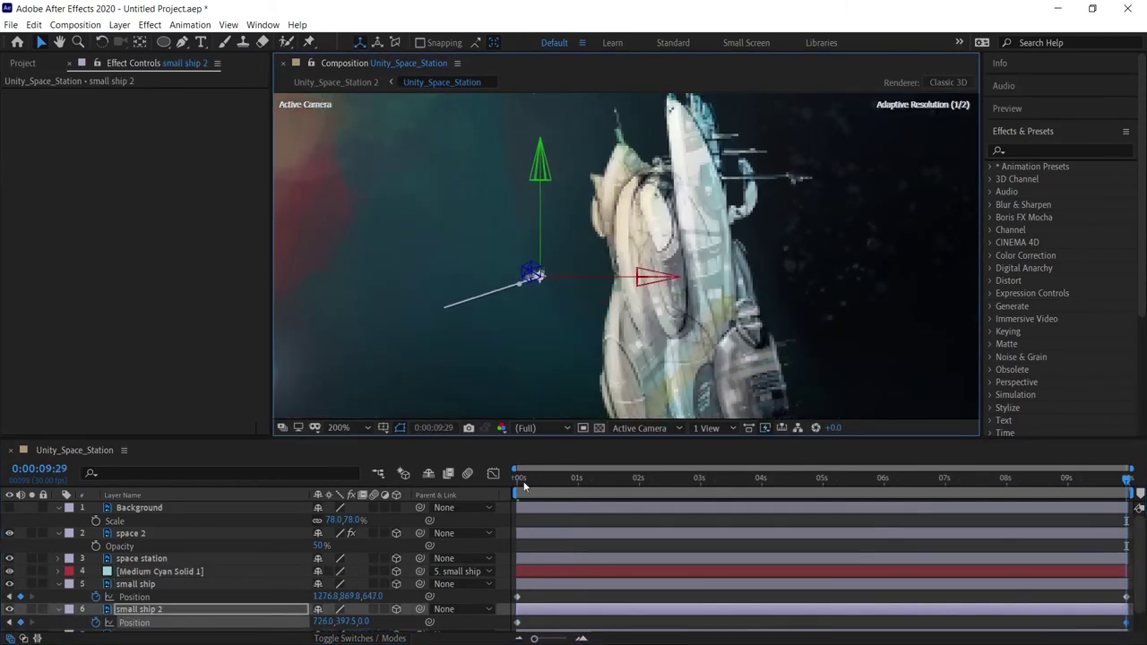
key(space)
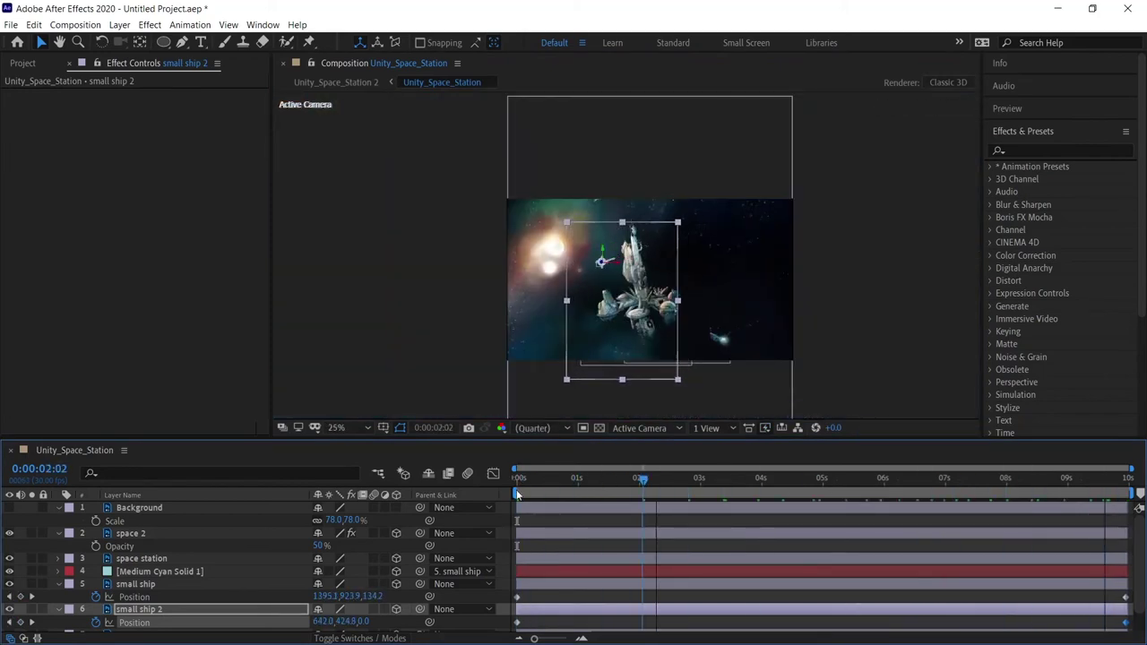
key(space)
scroll(376, 320, up, 5)
scroll(376, 320, up, 3)
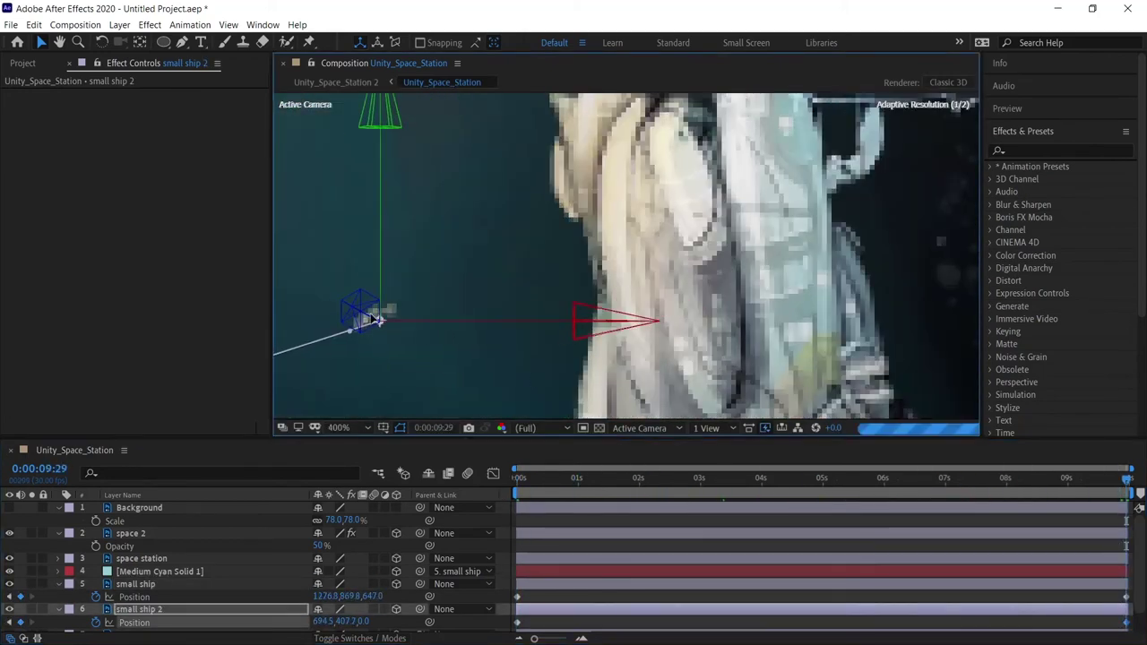
scroll(376, 320, down, 4)
scroll(493, 285, down, 2)
scroll(282, 538, down, 1)
click(127, 612)
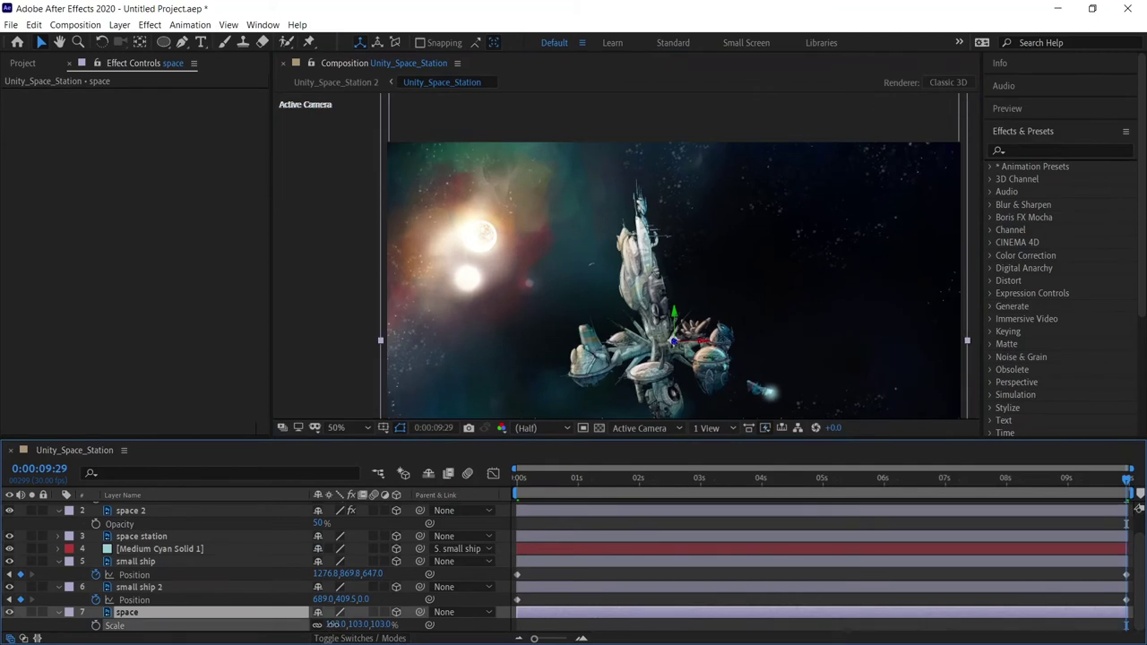
Set the space 2 backdrop's Scale to 103% and preview.
click(131, 510)
key(s)
key(space)
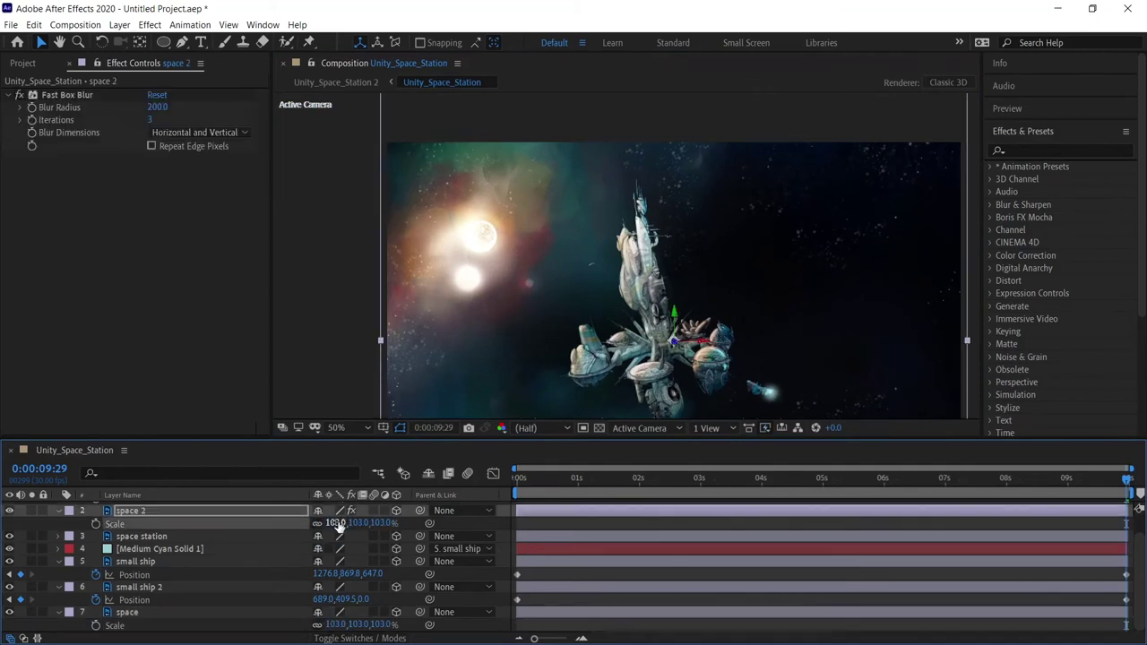
key(space)
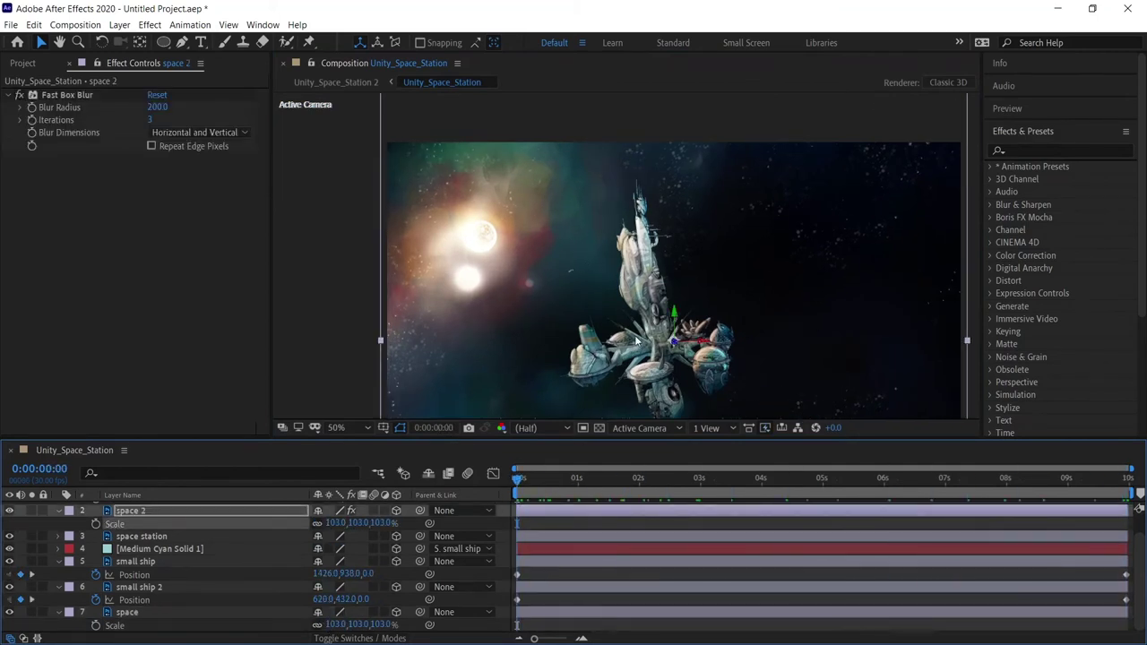
Add Camera 1 and scrub its Z position to move it closer to the scene.
click(119, 24)
click(367, 81)
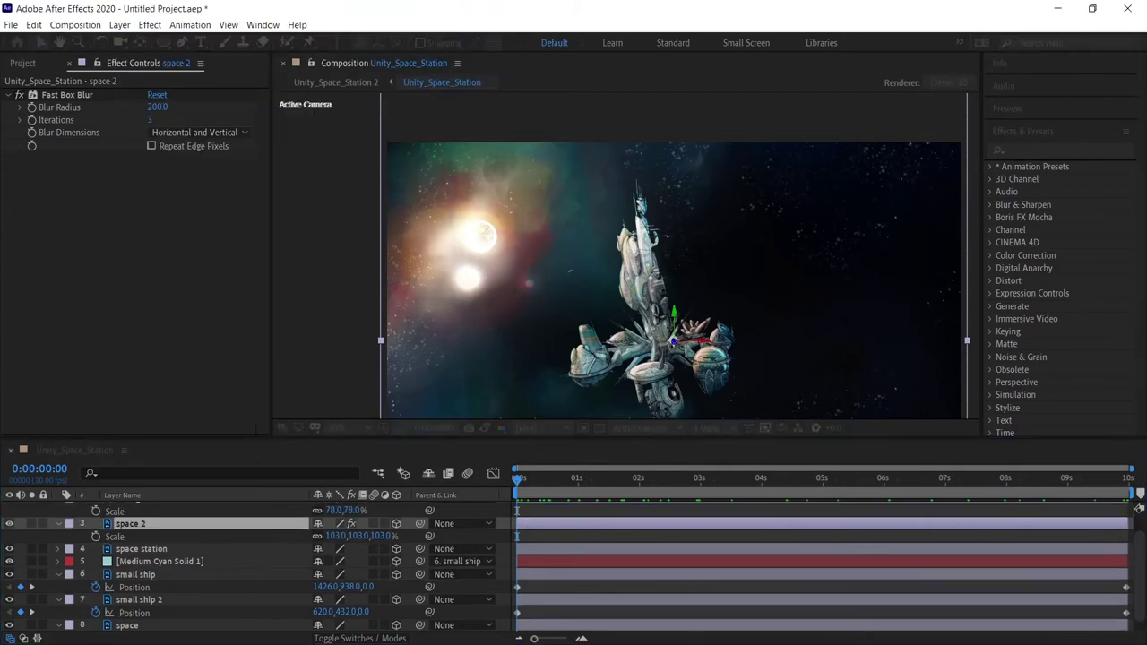
key(p)
drag(371, 522, 461, 537)
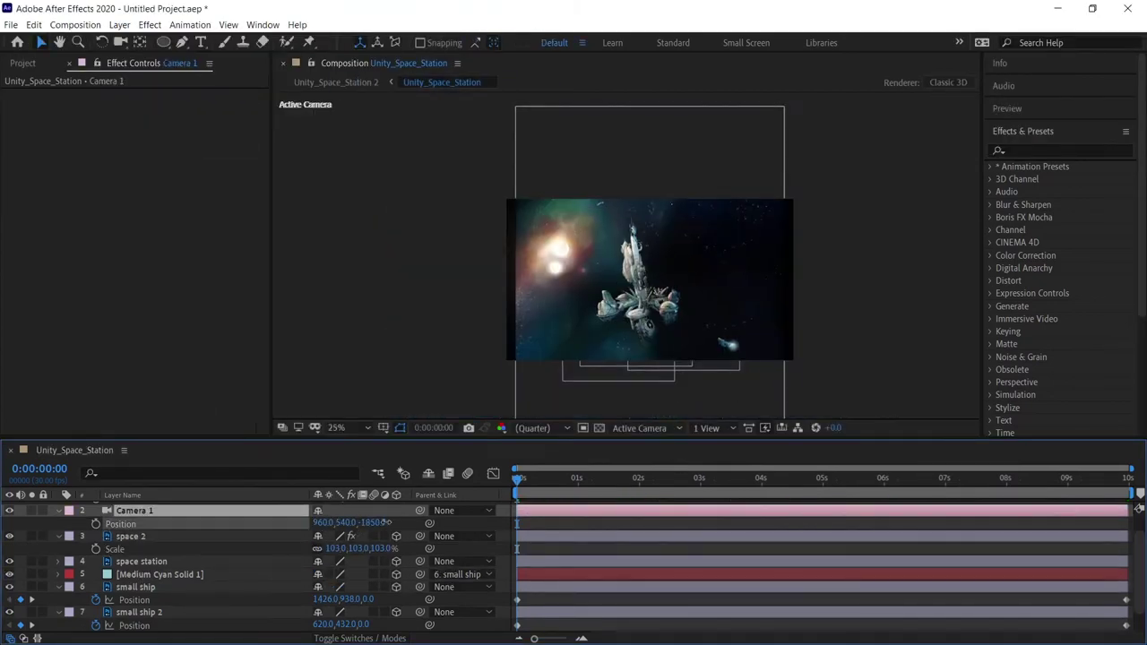
scroll(154, 564, down, 1)
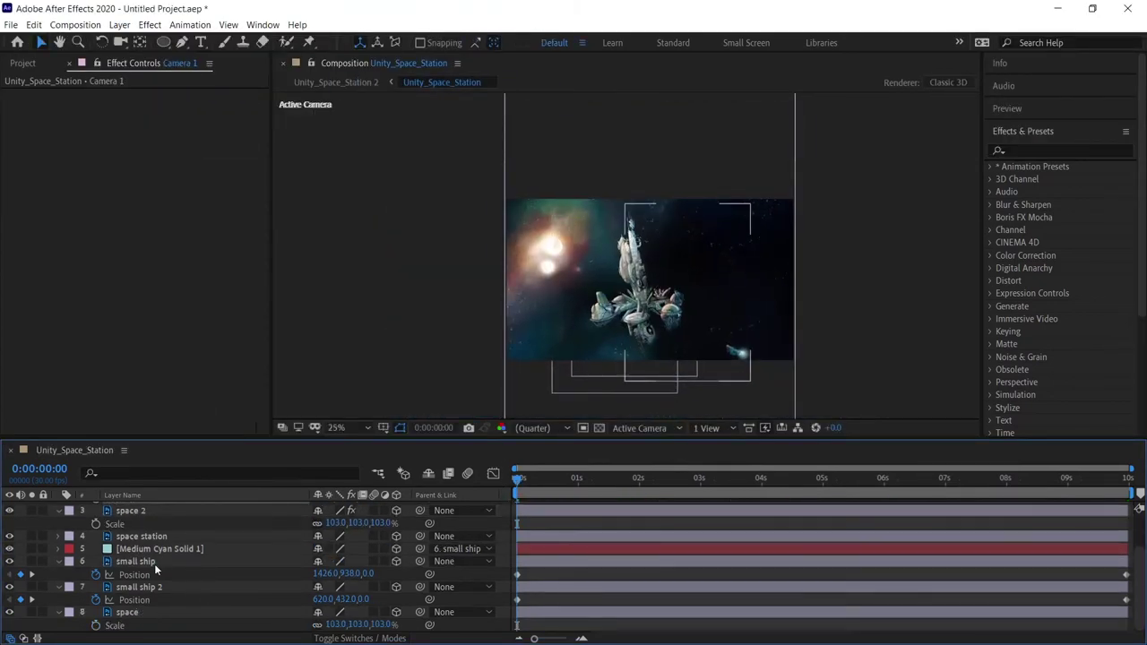
Preview the camera move, then reveal Camera 1's rotation properties and the 3D view list.
click(154, 562)
key(space)
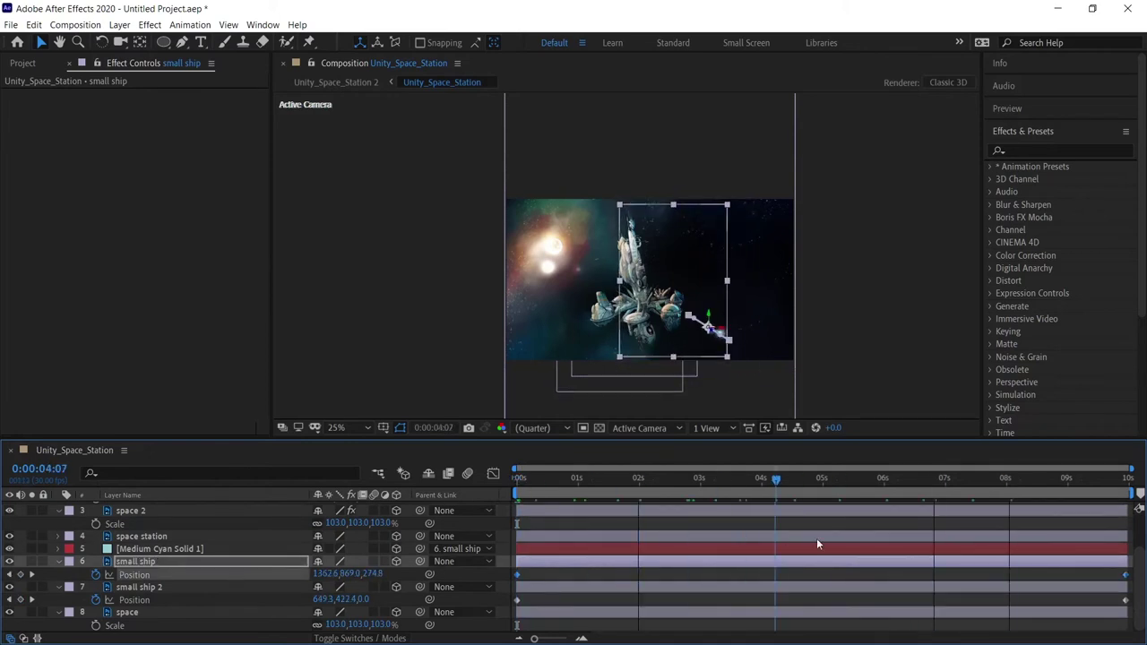
key(space)
scroll(179, 565, up, 2)
click(134, 545)
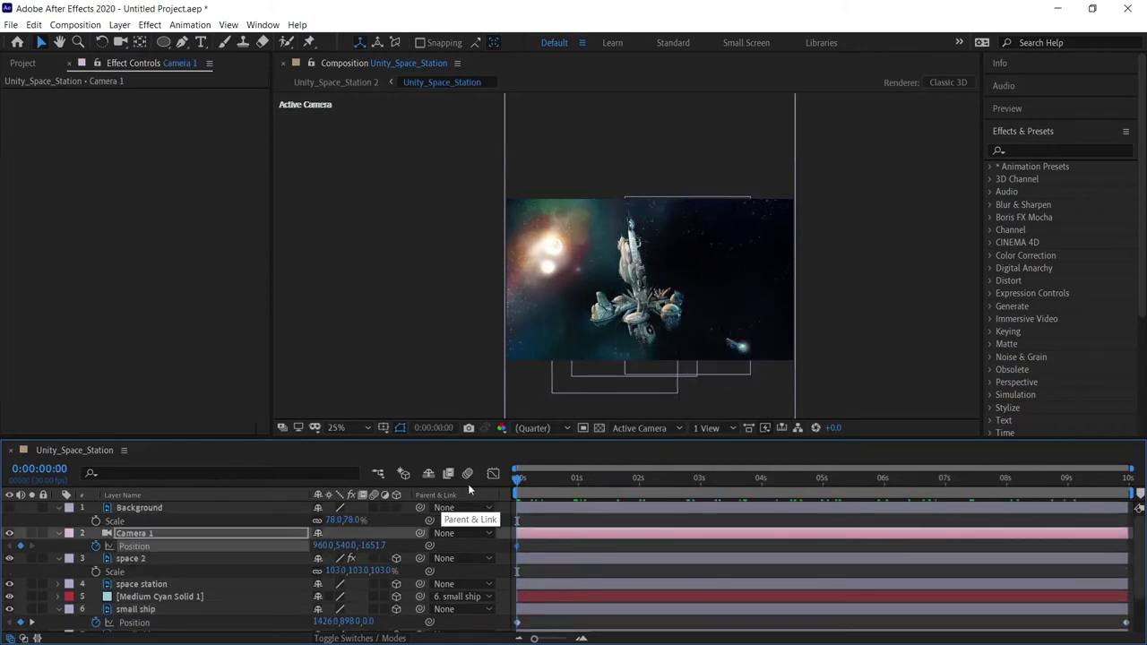
key(r)
click(679, 427)
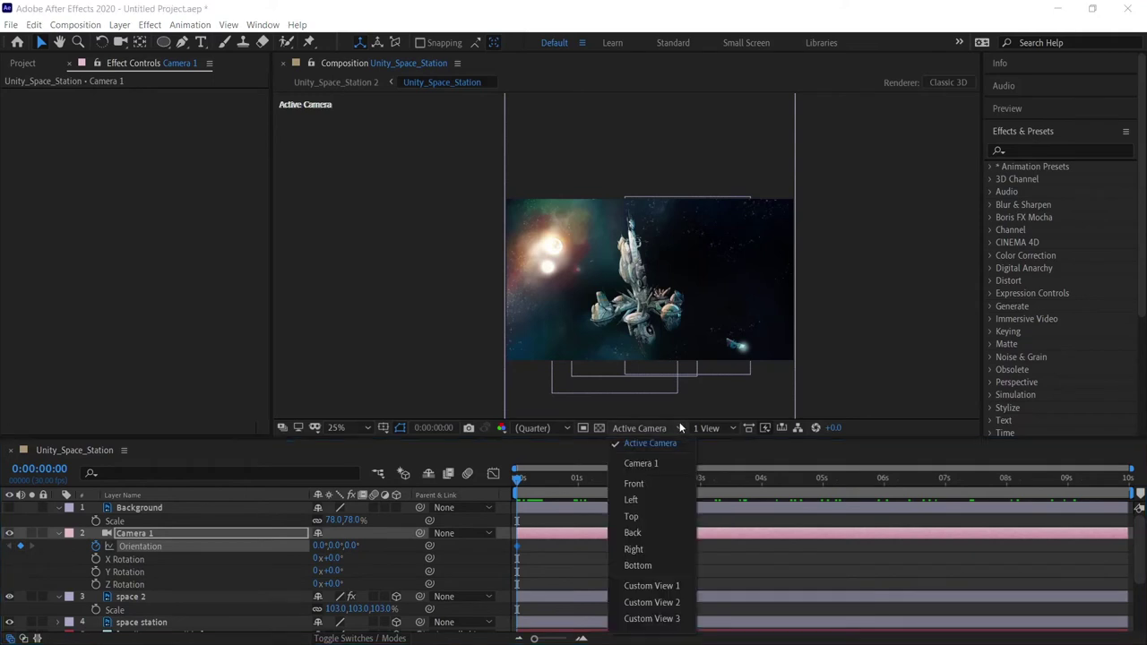
scroll(292, 555, down, 3)
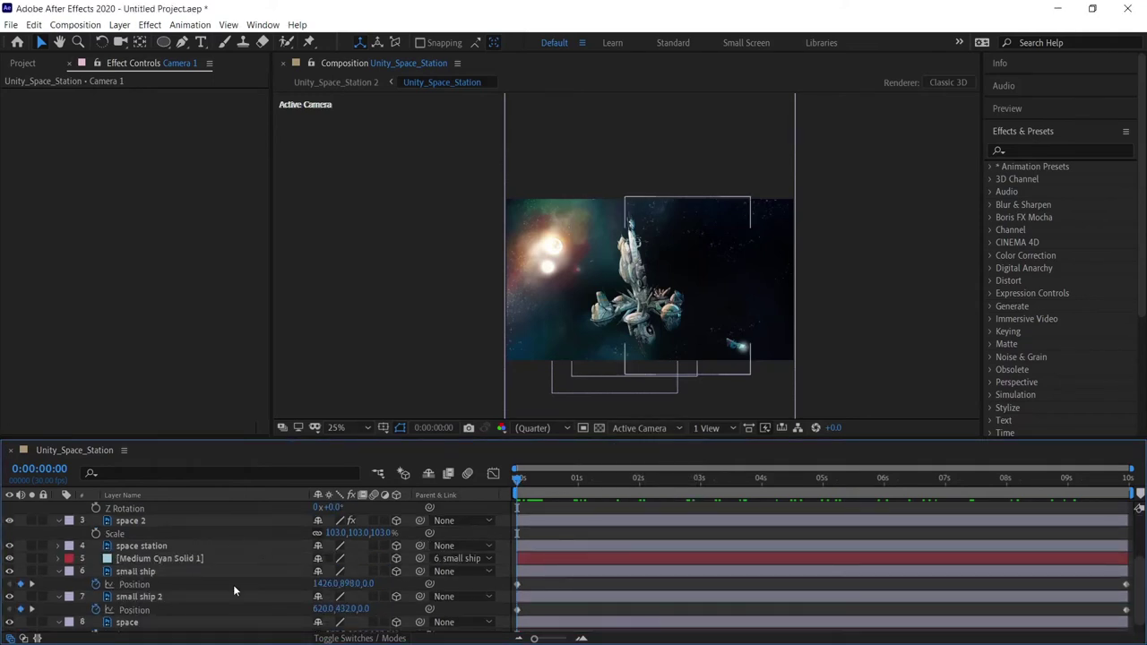
scroll(232, 589, down, 1)
Adjust the space station's Position so it appears larger, then check the motion.
click(141, 536)
key(p)
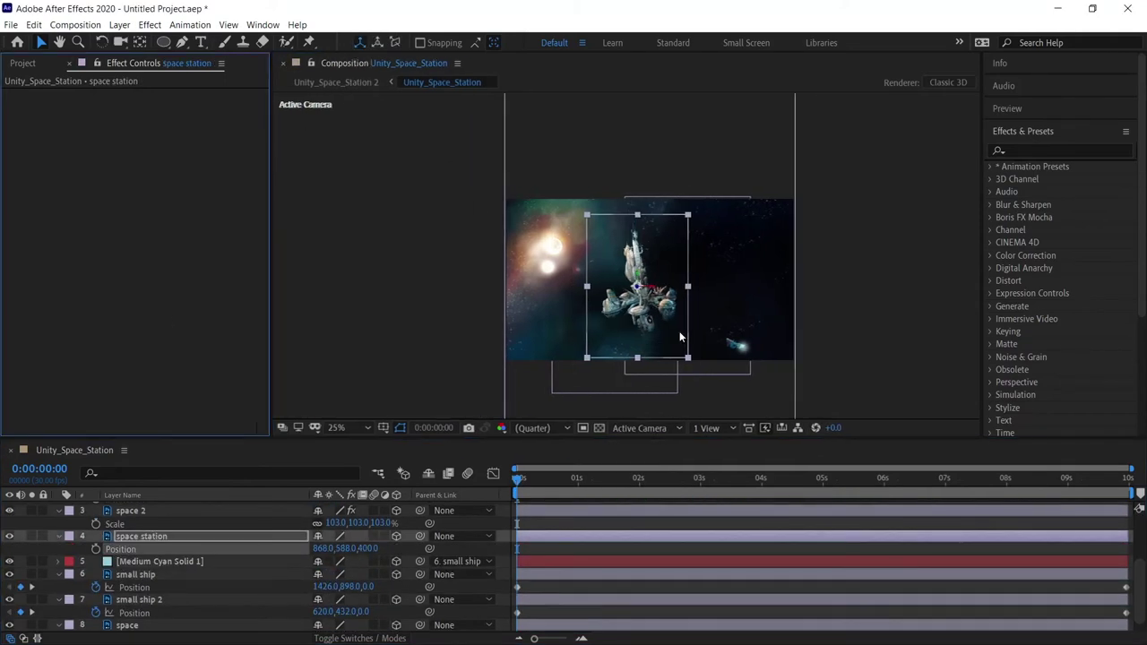
drag(687, 358, 698, 372)
key(space)
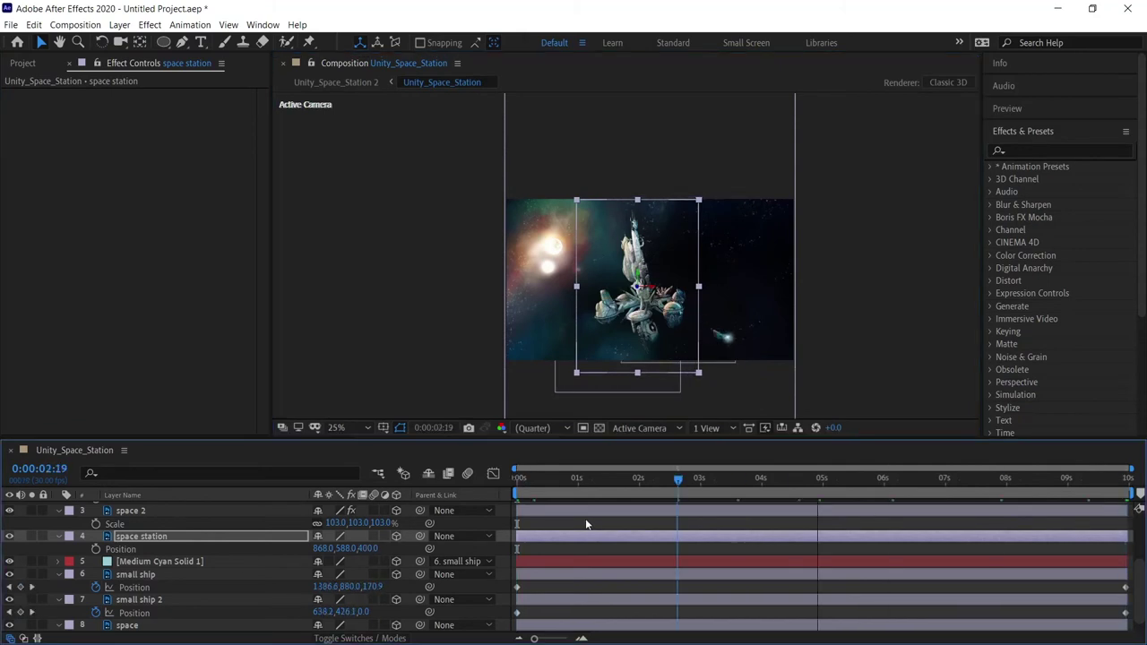
click(371, 587)
key(.)
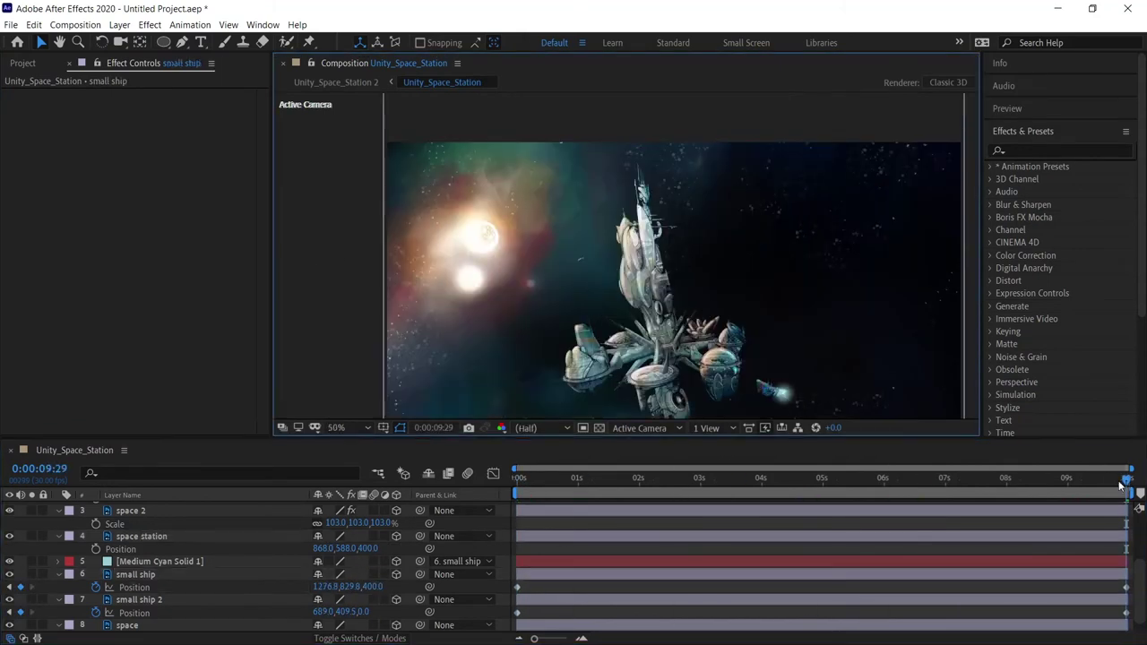
Set small ship 2's starting position at Z 600, moved to the left.
scroll(176, 546, down, 1)
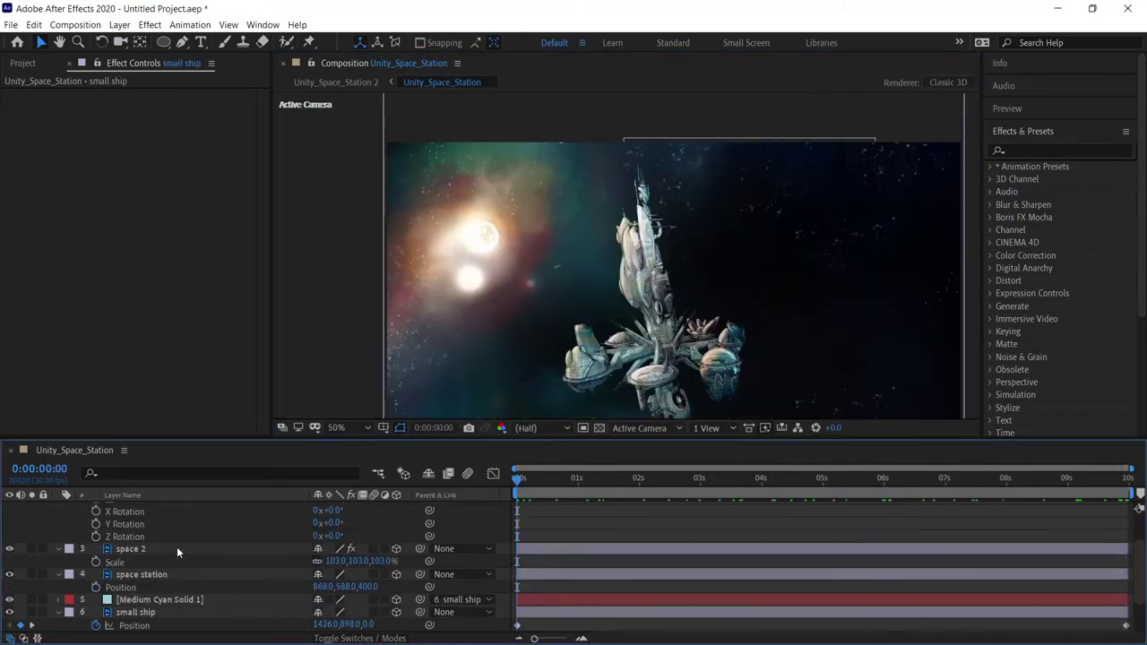
click(179, 586)
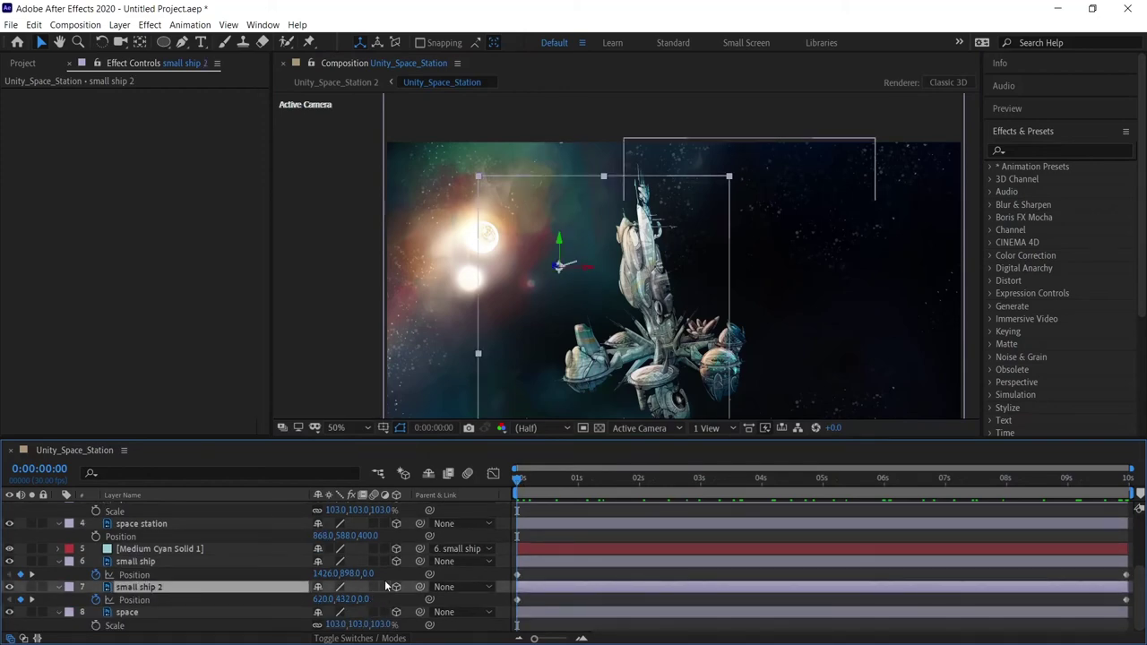
drag(362, 598, 324, 598)
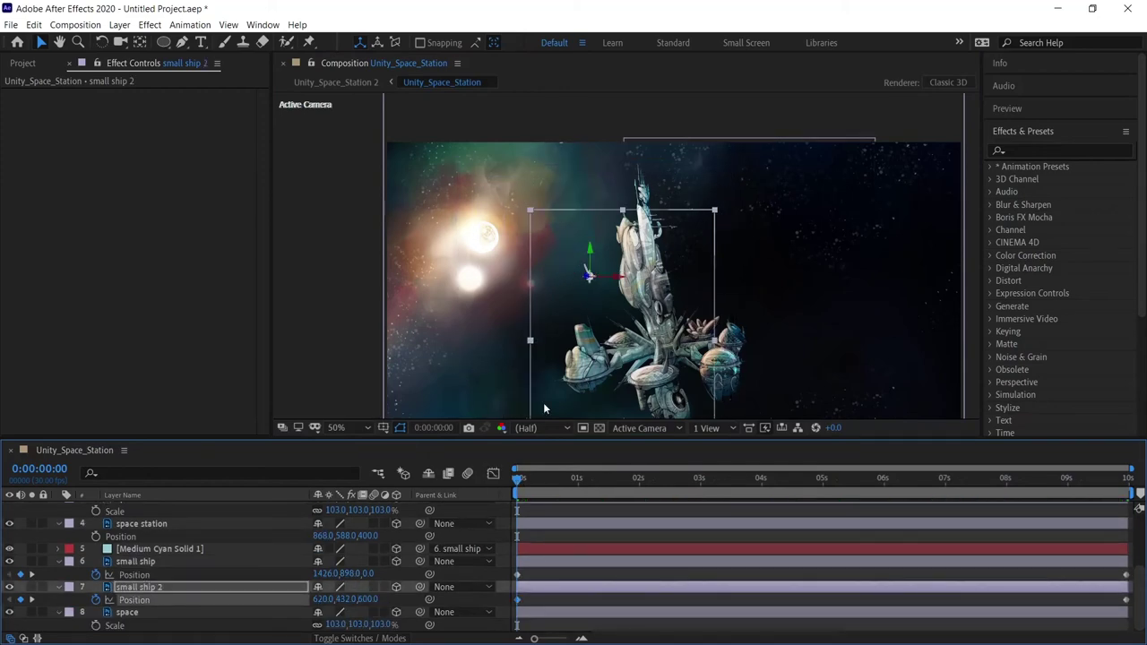
scroll(543, 409, up, 4)
drag(571, 349, 391, 330)
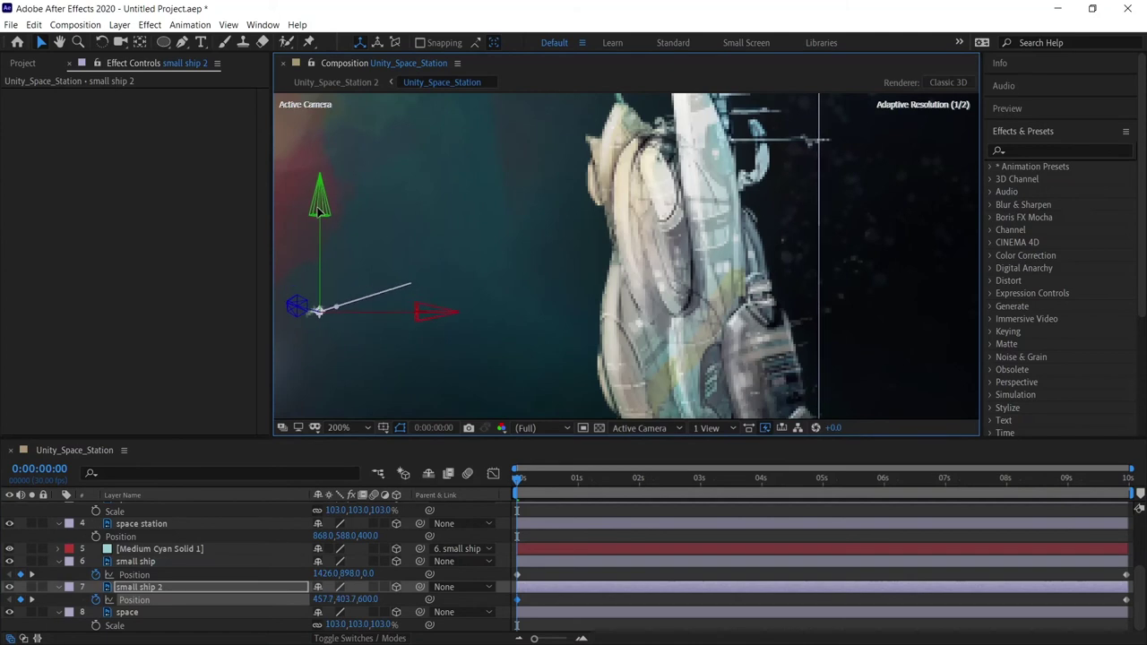
Set small ship 2's end position up and right at Z 400, then scrub the shot.
key(End)
mouse_move(318, 233)
mouse_down()
mouse_move(525, 152)
mouse_move(439, 167)
mouse_up()
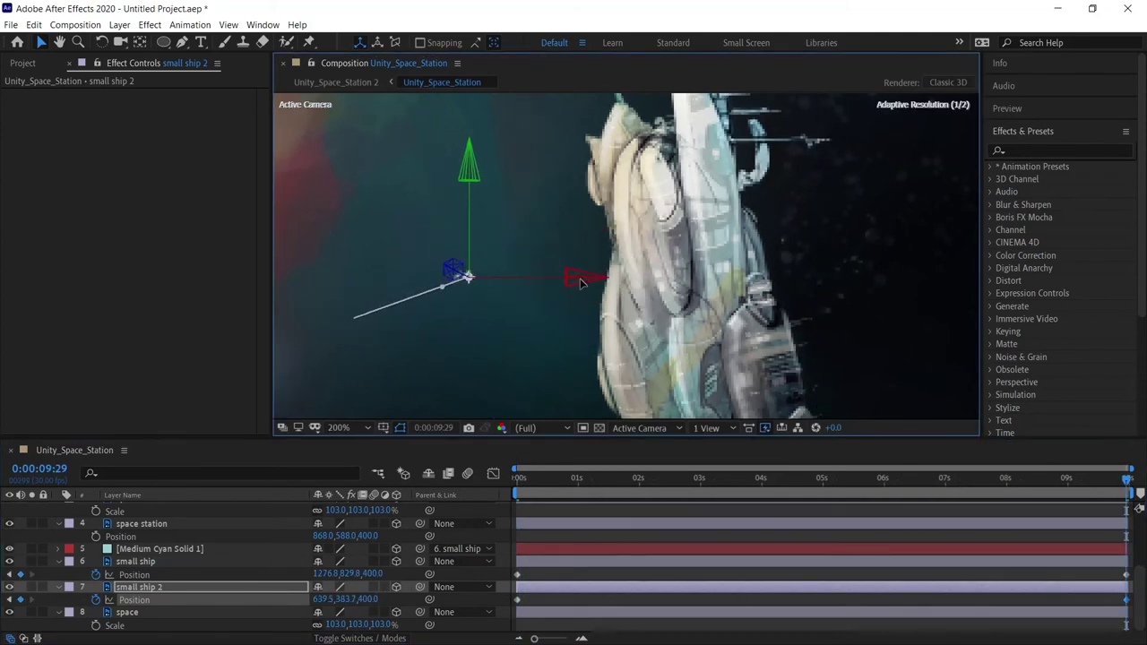
drag(627, 478, 678, 488)
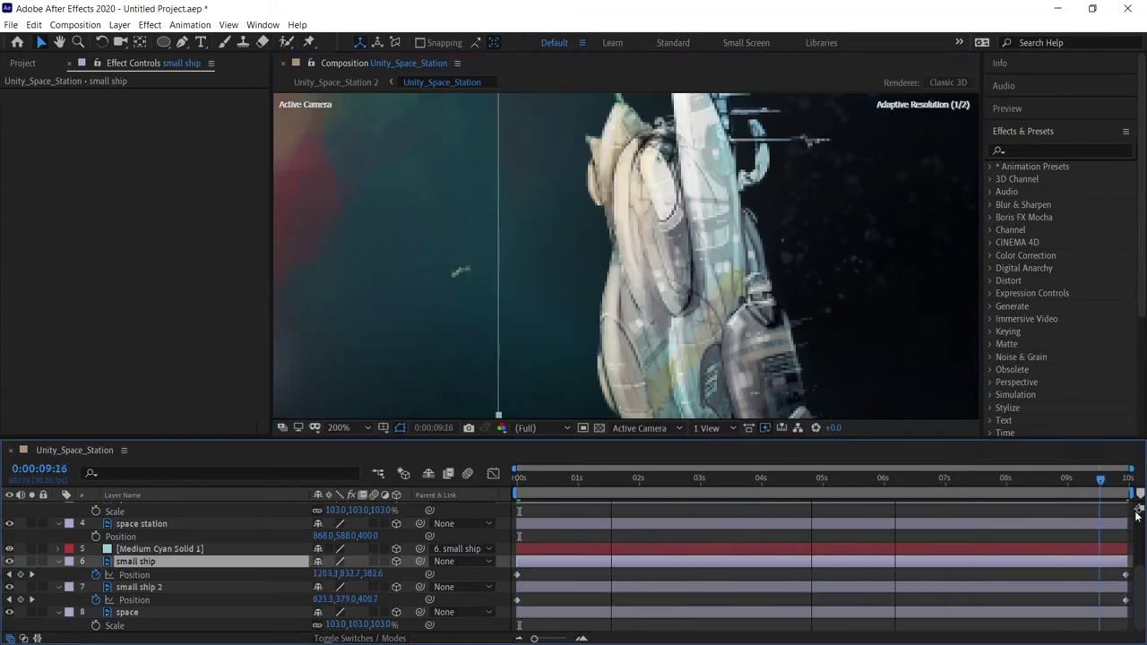
scroll(797, 380, down, 6)
key(Home)
Keyframe Camera 1's end Position closer to the station and preview the push-in.
scroll(487, 506, up, 3)
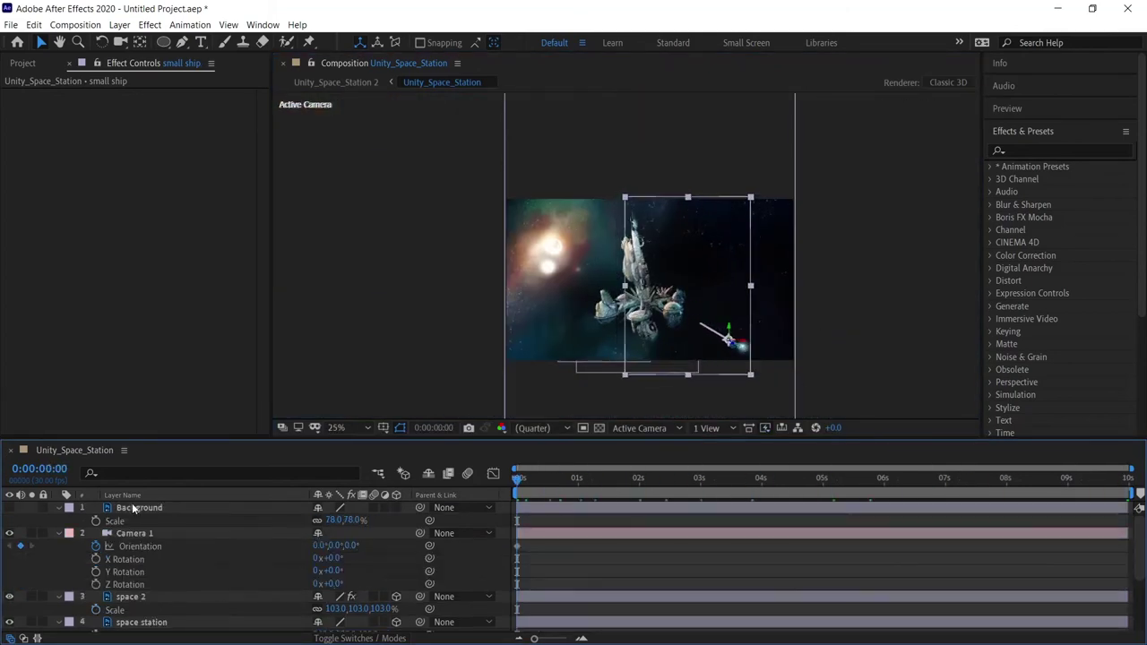
click(549, 533)
drag(518, 477, 1127, 478)
drag(371, 545, 562, 551)
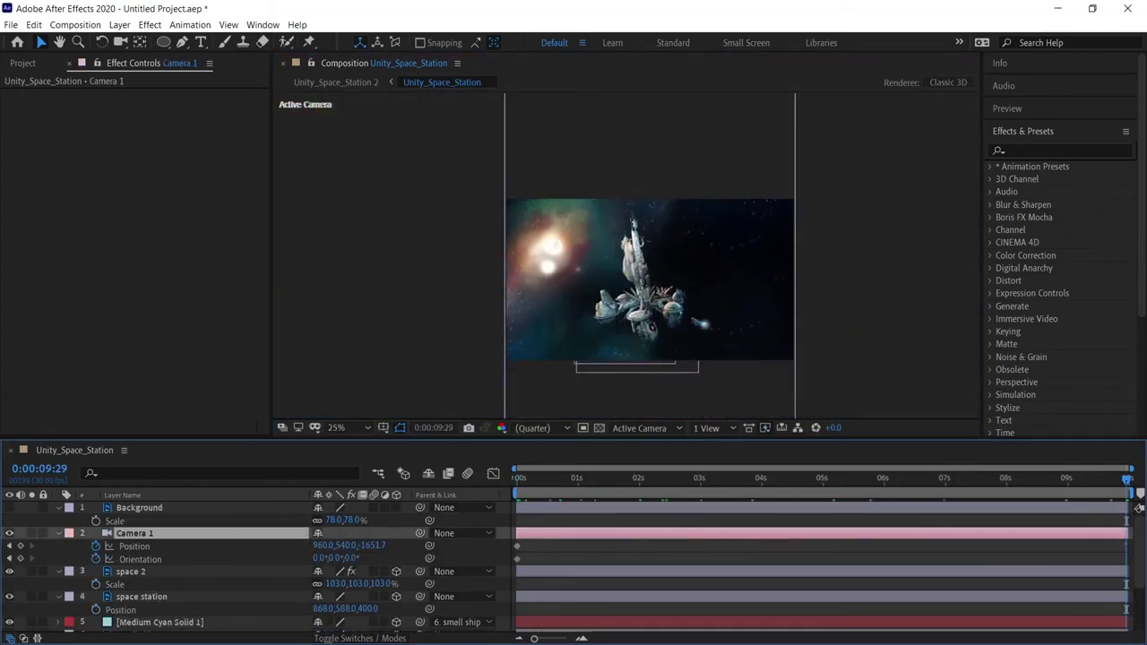
key(space)
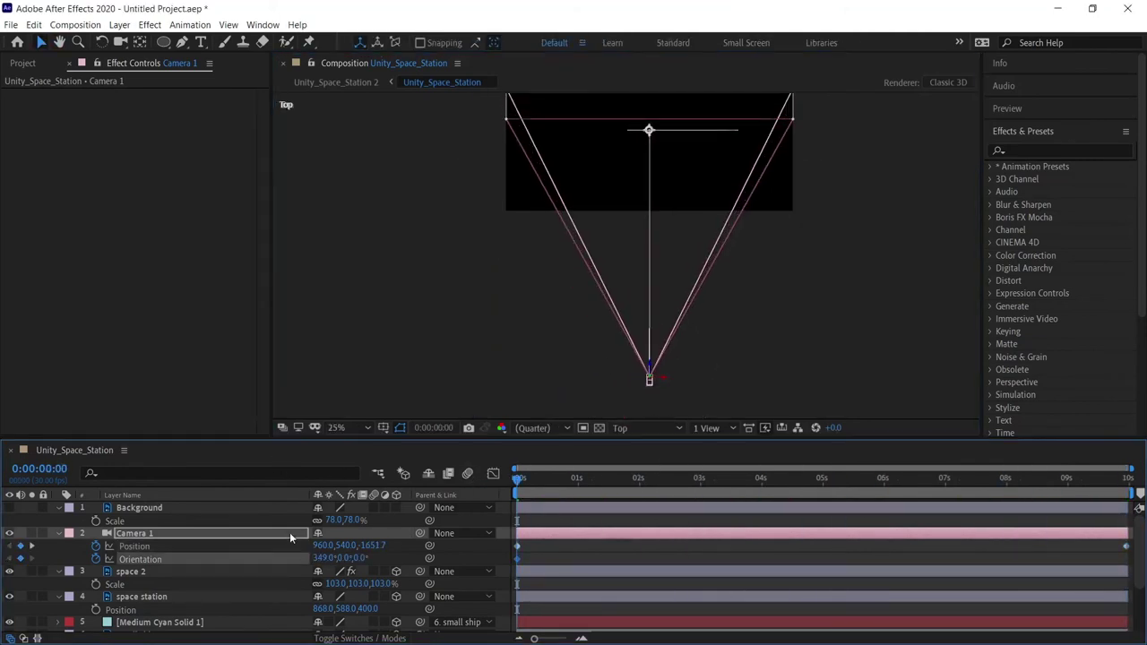
Undo an accidental camera rotation and switch back to the Active Camera view.
drag(321, 557, 346, 557)
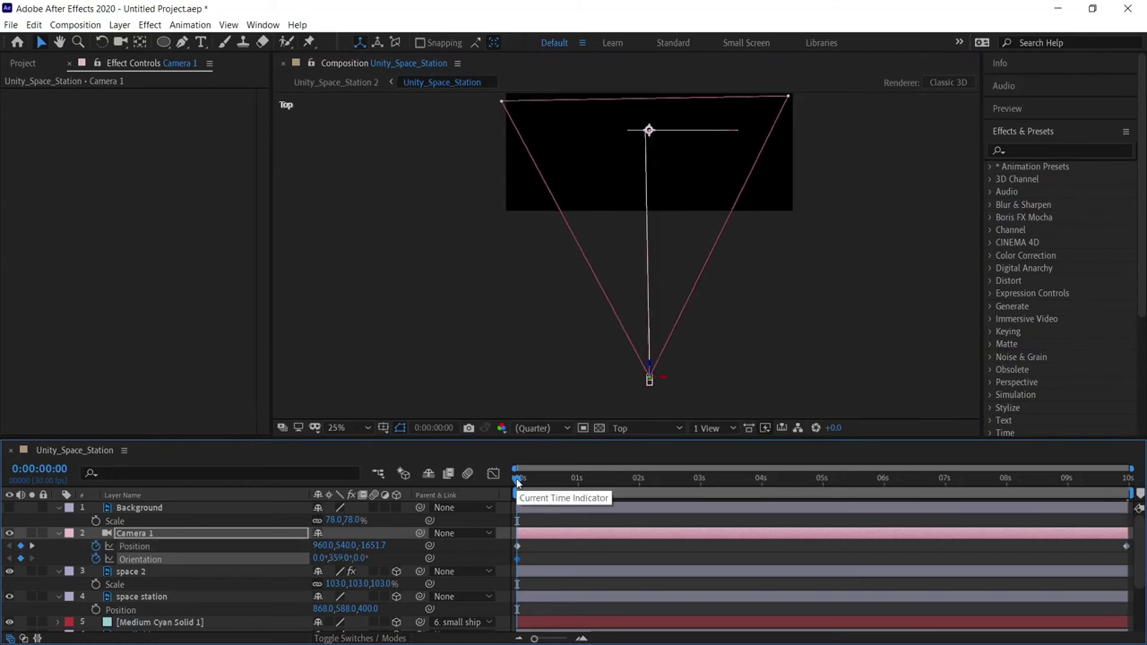
key(ctrl+z)
click(792, 102)
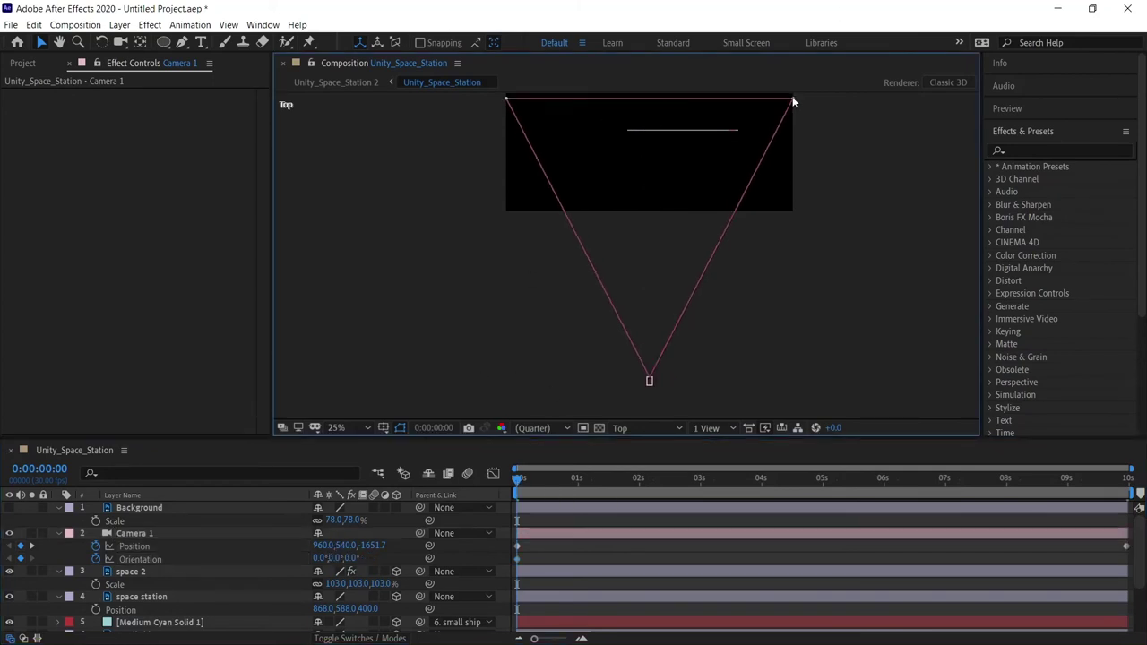
click(128, 534)
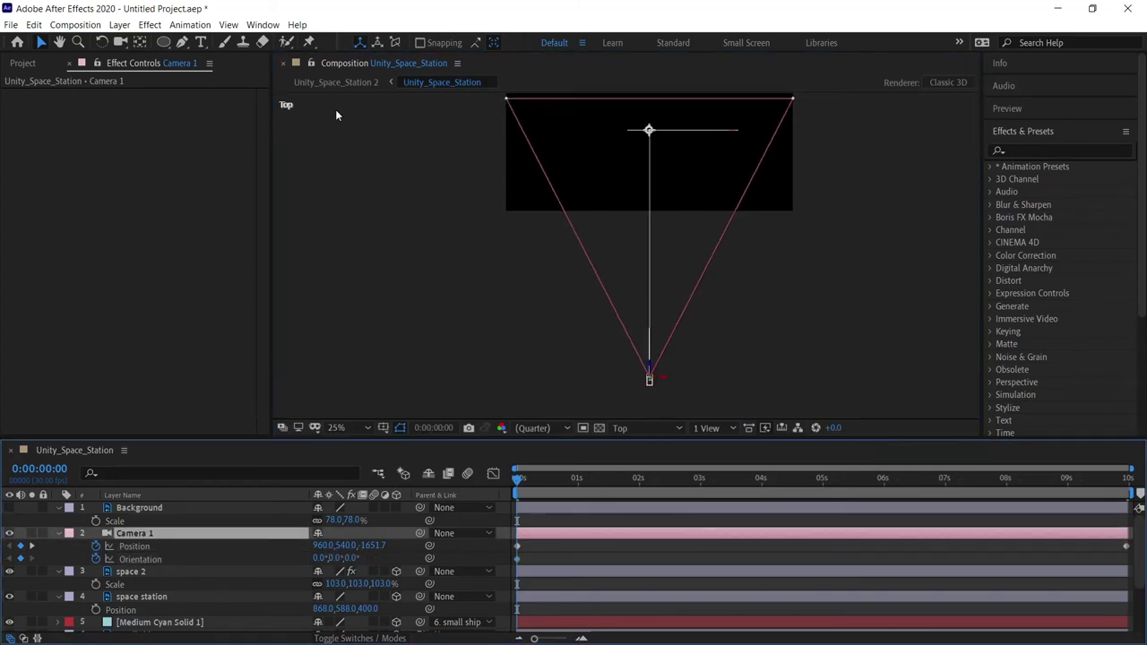
click(633, 428)
click(633, 444)
Keyframe Camera 1's Orientation at both ends with a 2° Z roll, then preview.
drag(348, 557, 351, 558)
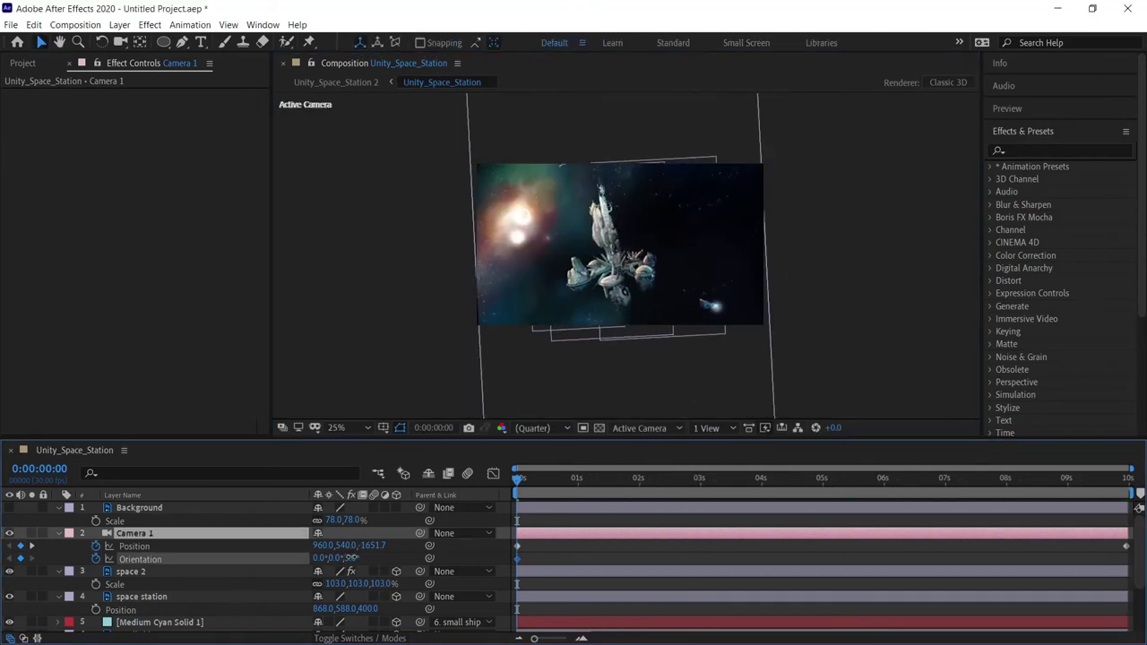
key(End)
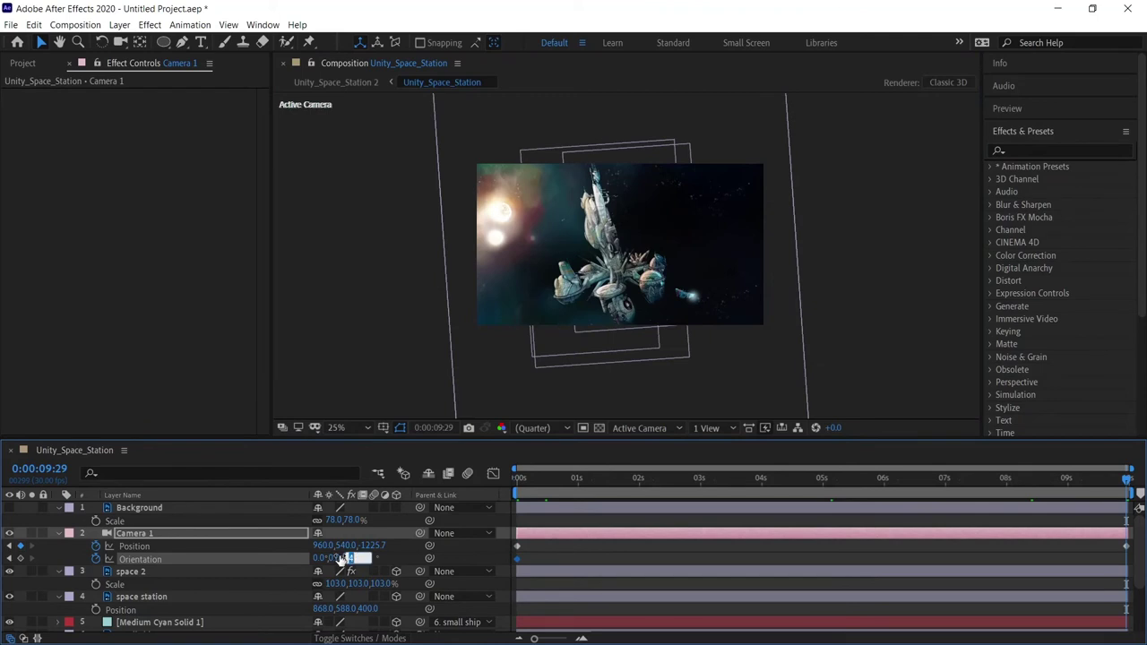
key(Return)
drag(559, 484, 518, 484)
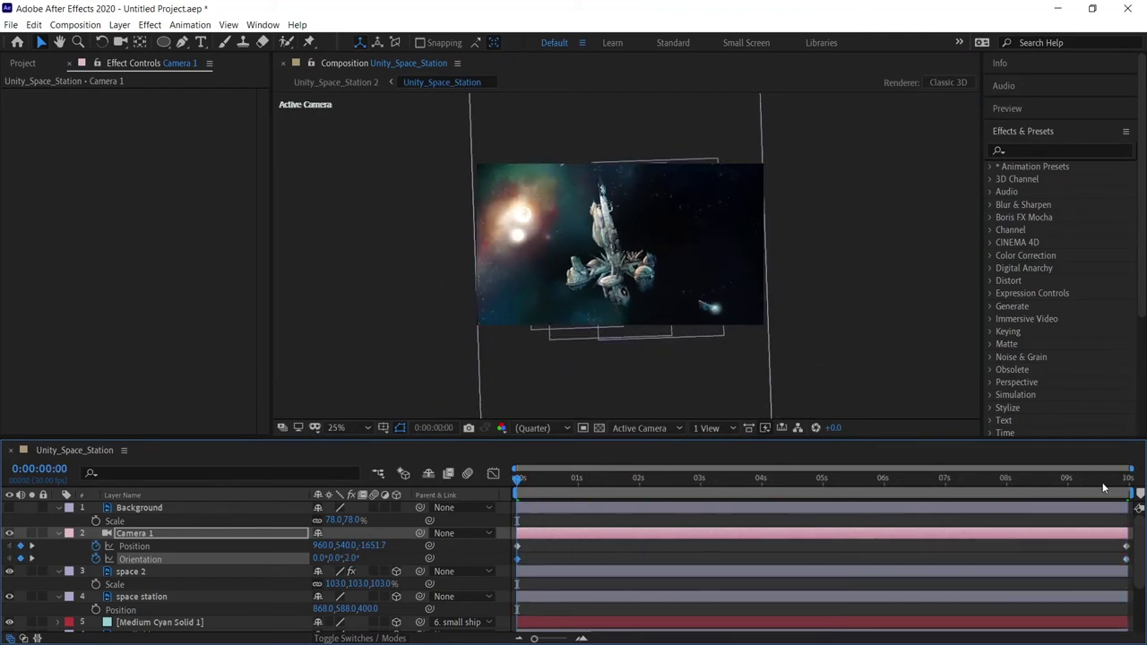
key(End)
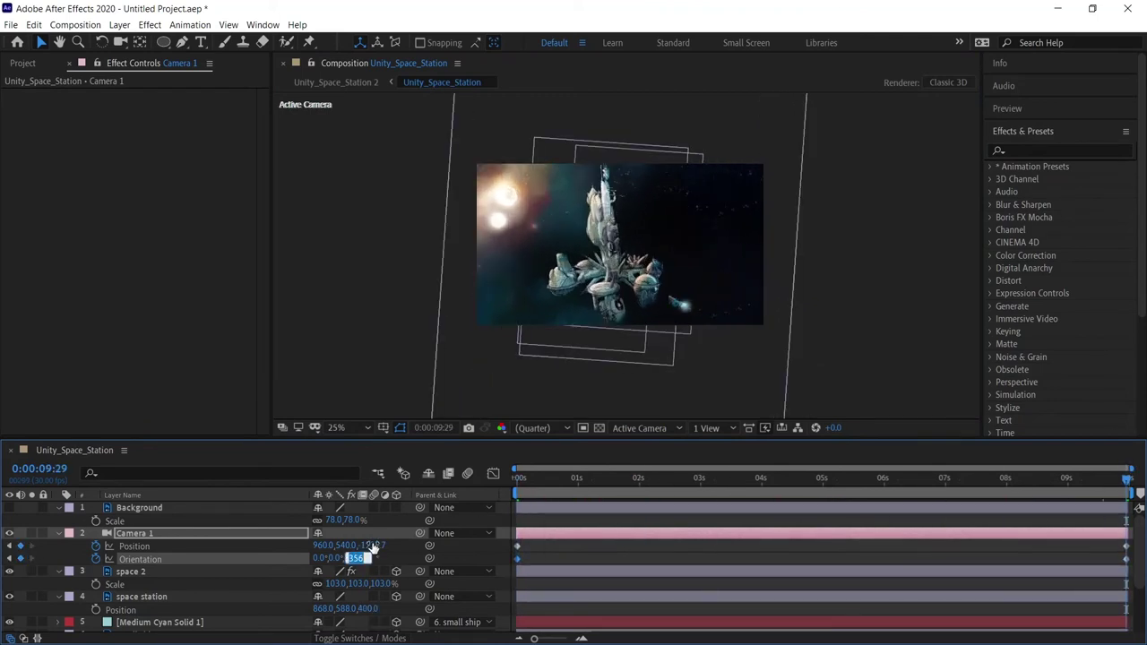
key(Return)
key(space)
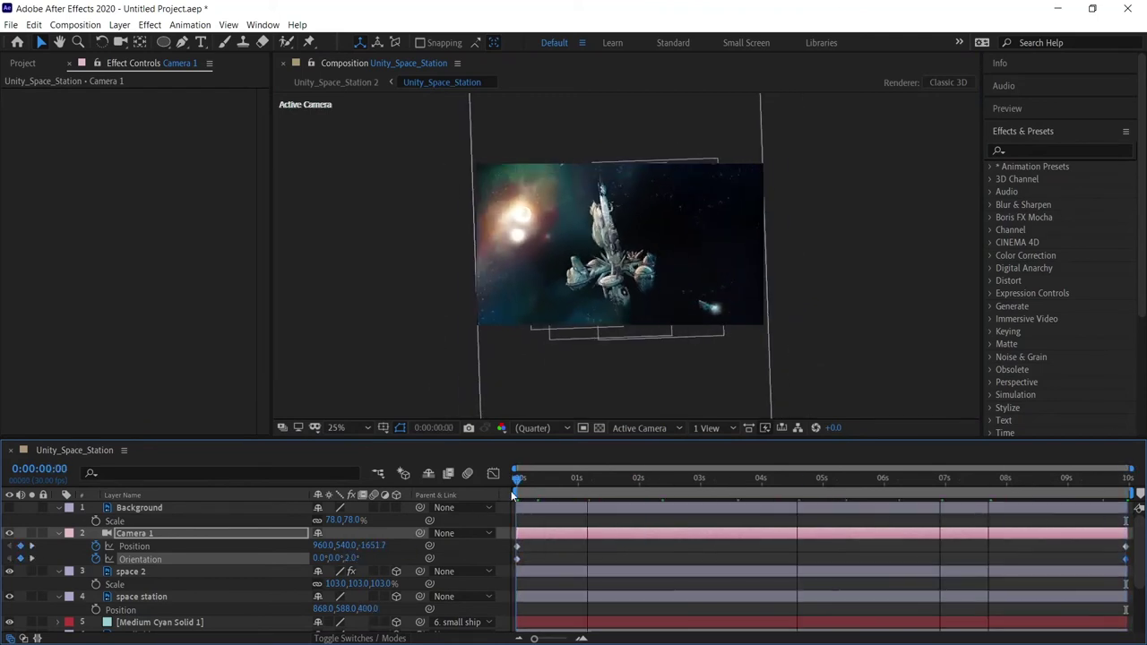
Scale the space background layers up to 106%.
click(131, 572)
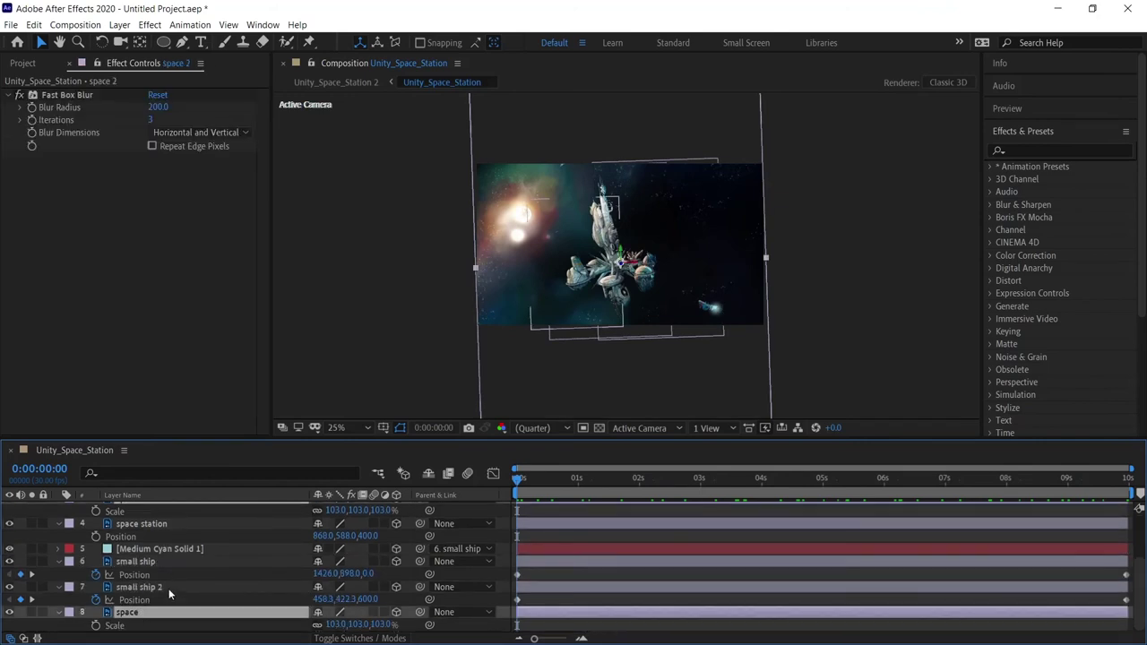
scroll(169, 589, down, 2)
drag(331, 535, 359, 535)
scroll(359, 537, down, 2)
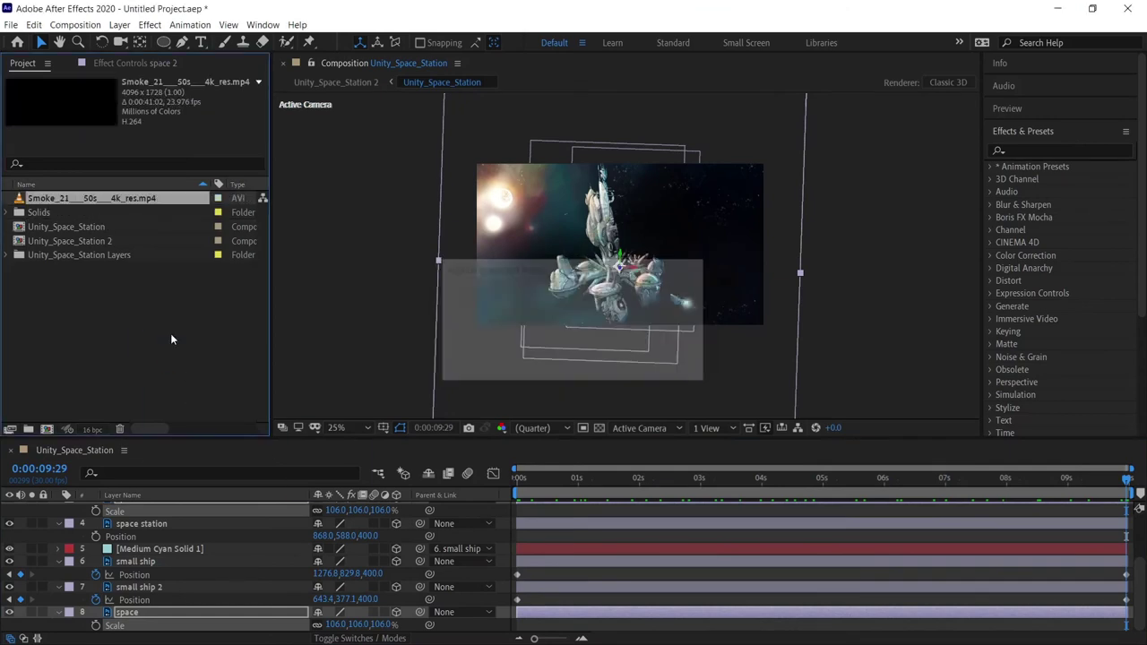
Add Smoke_21 4k_res.mp4 fitted to comp height, in Screen mode at 30% opacity.
drag(90, 198, 146, 525)
key(ctrl+alt+shift+g)
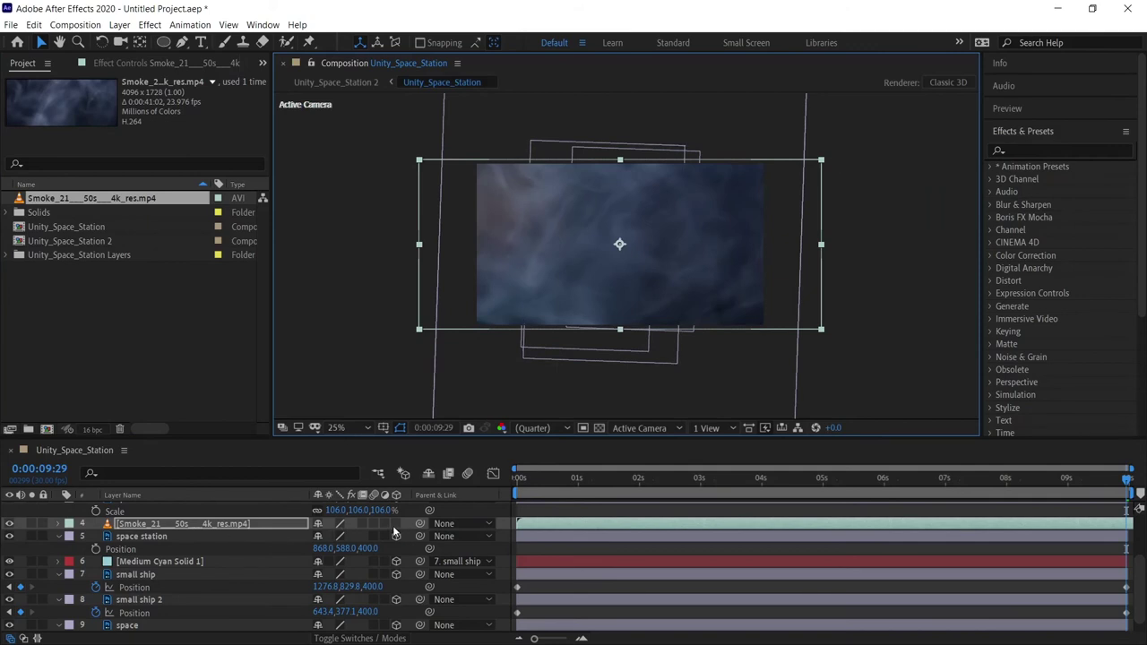
key(F4)
click(336, 523)
click(385, 269)
text(s)
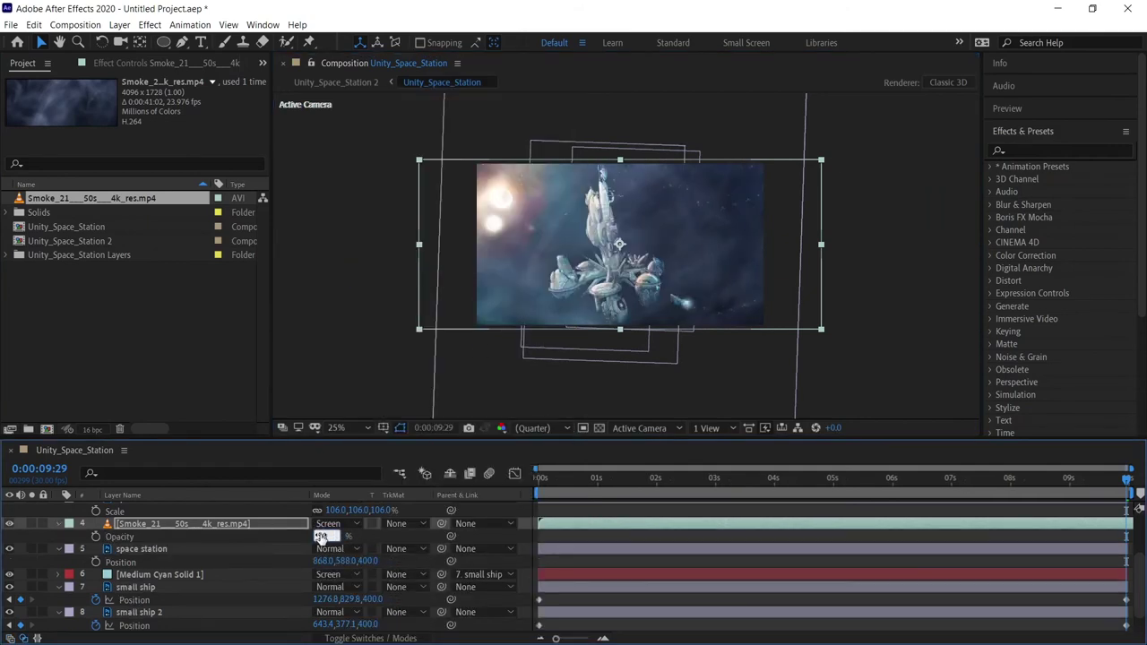
text(50)
key(Return)
key(Return)
Time-stretch the smoke layer to fit the shot.
right_click(561, 524)
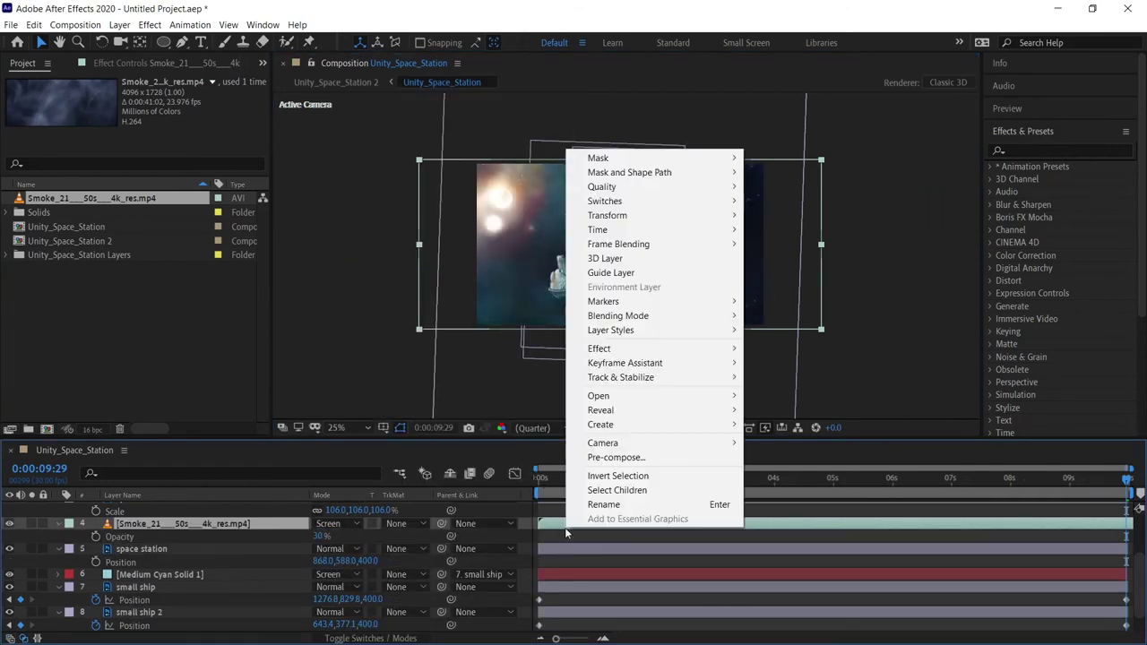
click(788, 260)
key(Escape)
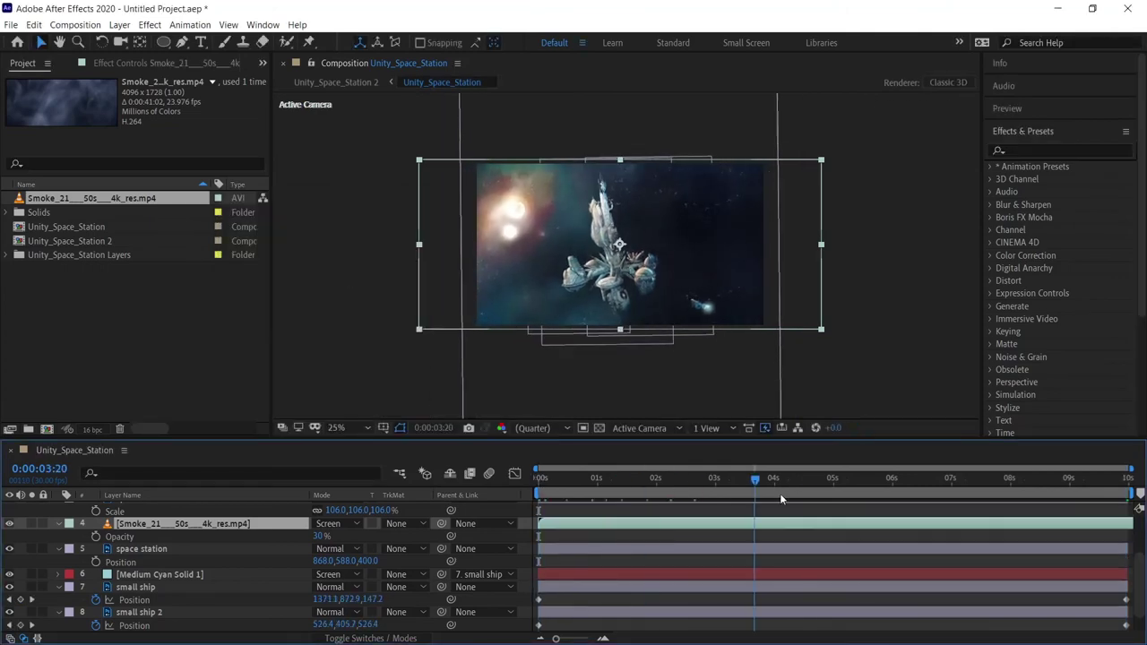
drag(779, 493, 537, 492)
scroll(191, 530, up, 3)
Create a Dark Royal Blue Solid 1 layer above the Background.
click(180, 507)
click(119, 25)
click(157, 61)
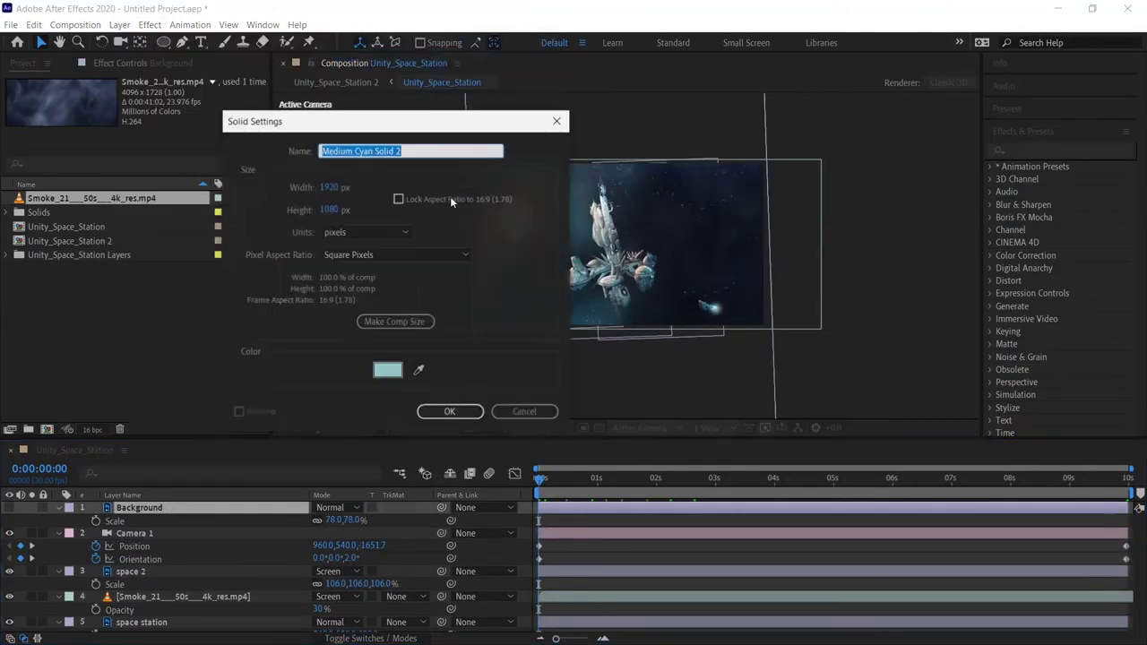
key(Return)
Add a Subtract ellipse mask feathered 355 px in Soft Light mode, then review the vignette.
double_click(164, 42)
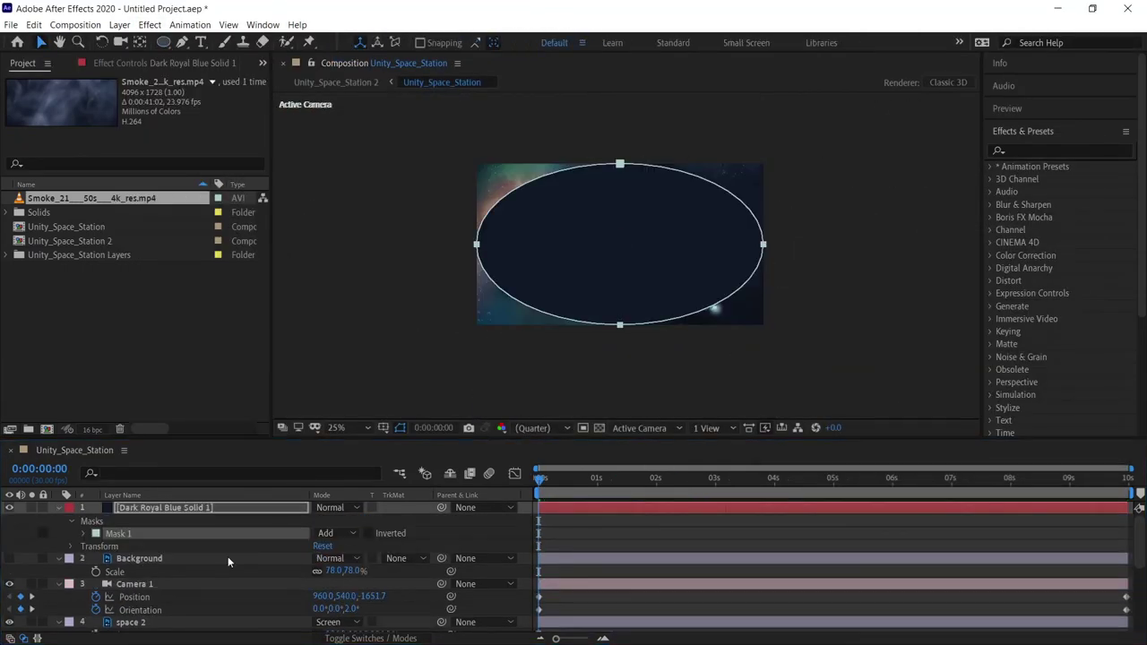
click(337, 532)
click(333, 560)
click(337, 507)
drag(332, 558, 572, 569)
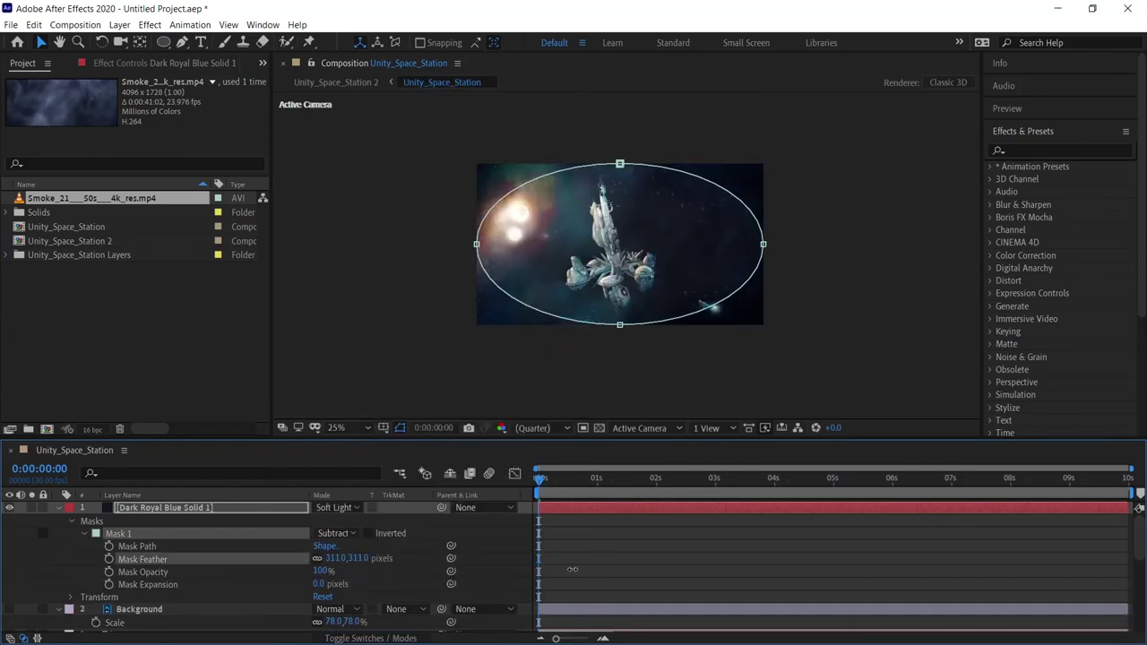
drag(540, 477, 1050, 479)
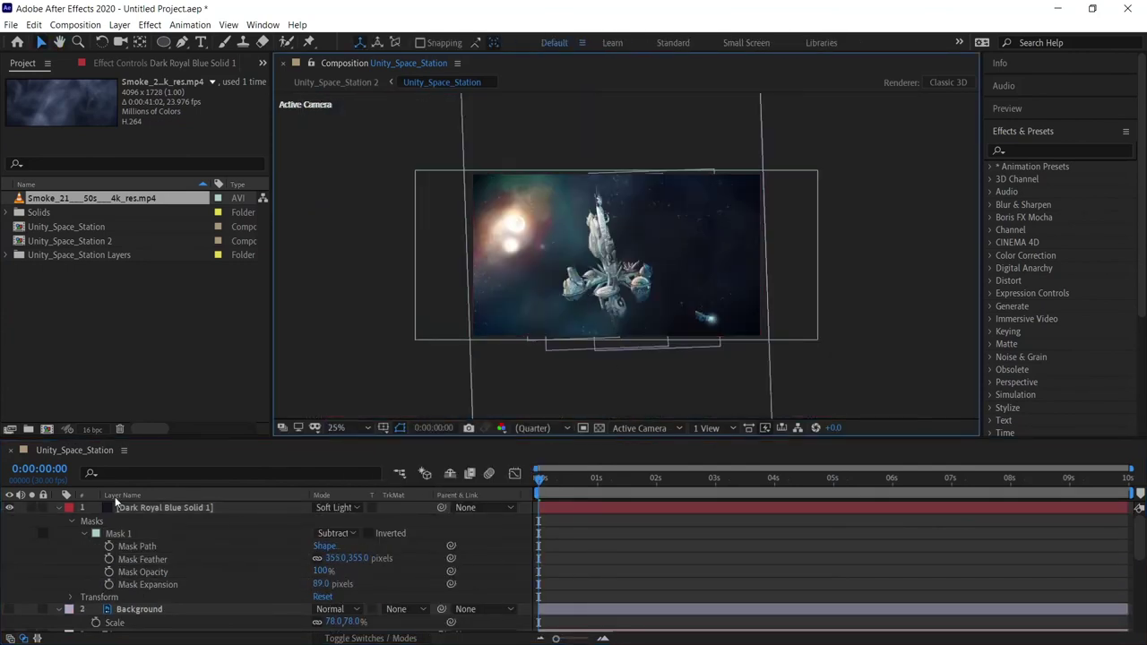
mouse_move(1066, 533)
mouse_down()
mouse_move(1127, 527)
mouse_move(767, 527)
mouse_up()
key(period)
Scrub small ship's Scale to 30% and small ship 2's to 50%, then return to the start.
scroll(197, 575, down, 5)
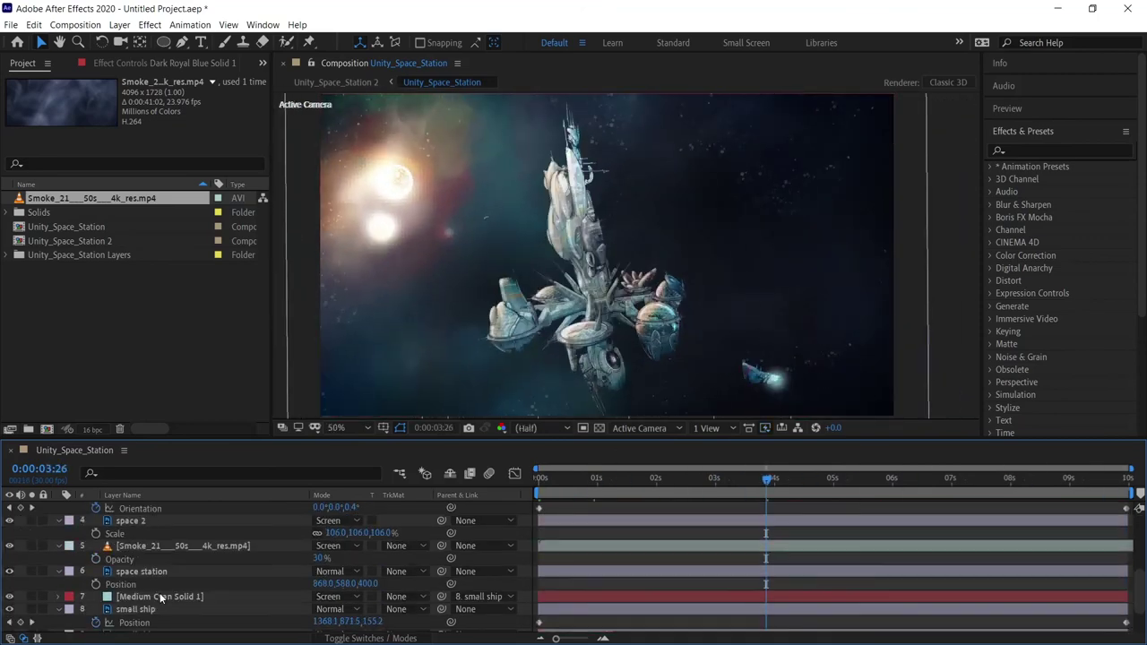
click(138, 587)
key(Home)
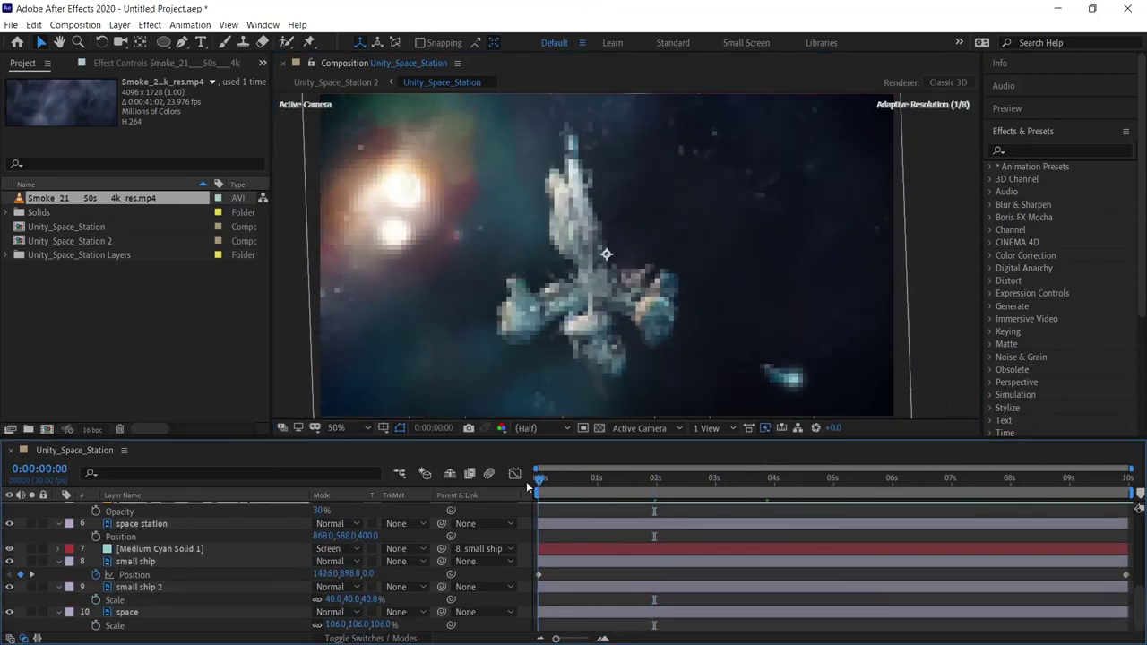
click(134, 560)
key(s)
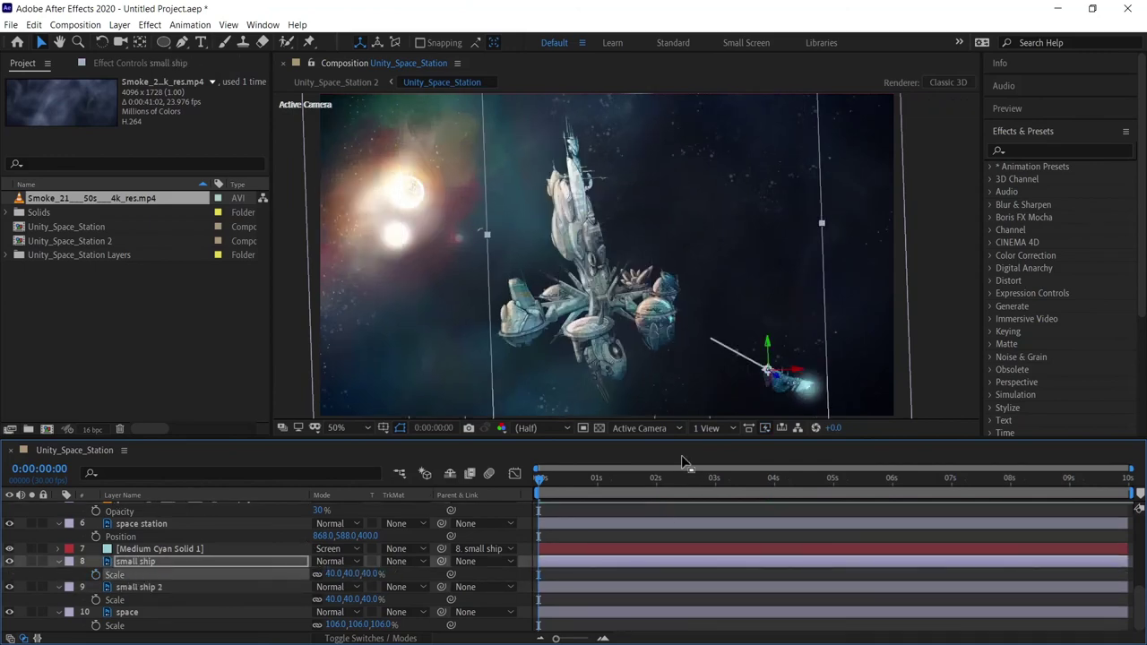
drag(687, 475, 1108, 477)
mouse_move(339, 581)
mouse_down()
mouse_move(328, 581)
mouse_move(349, 599)
mouse_up()
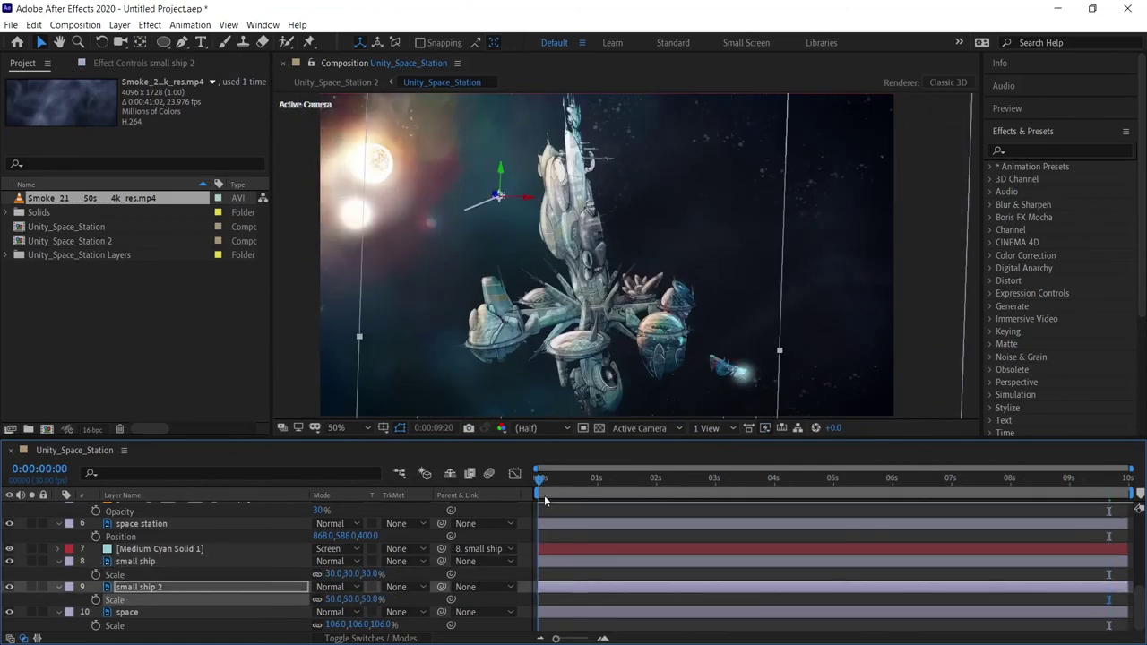
drag(544, 484, 1127, 477)
key(comma)
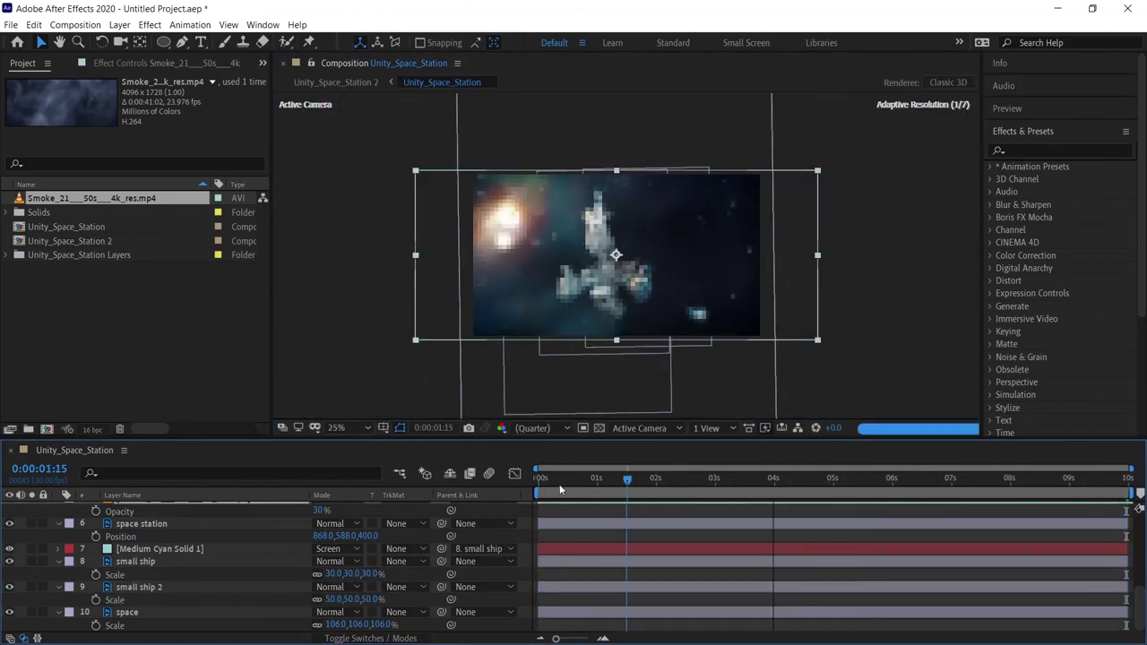
key(Home)
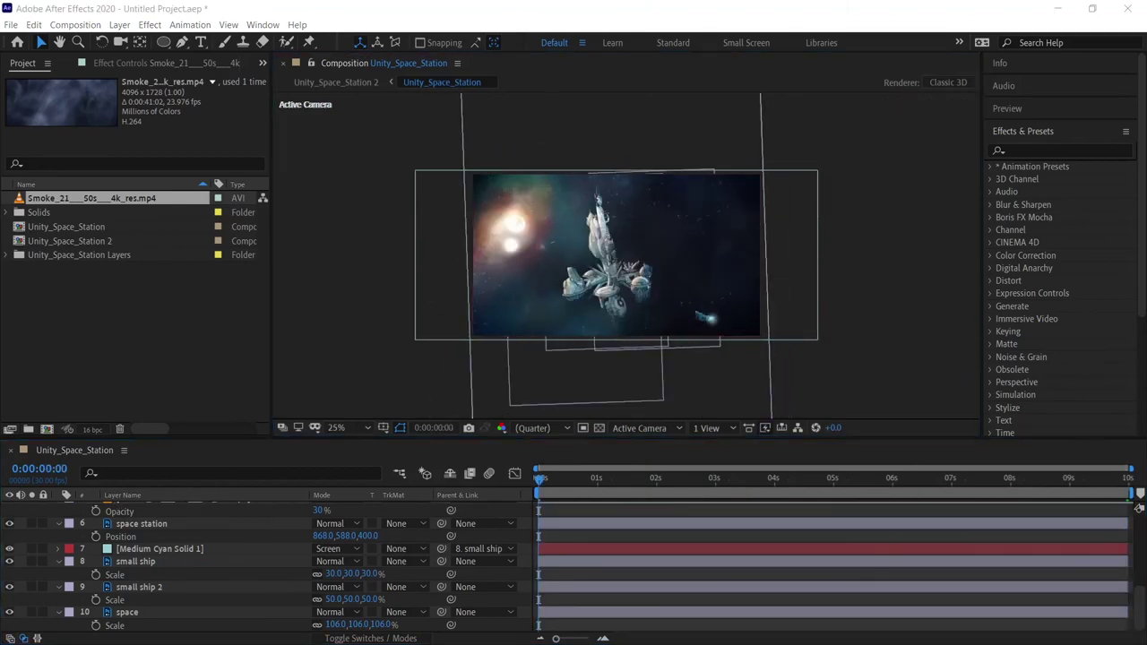